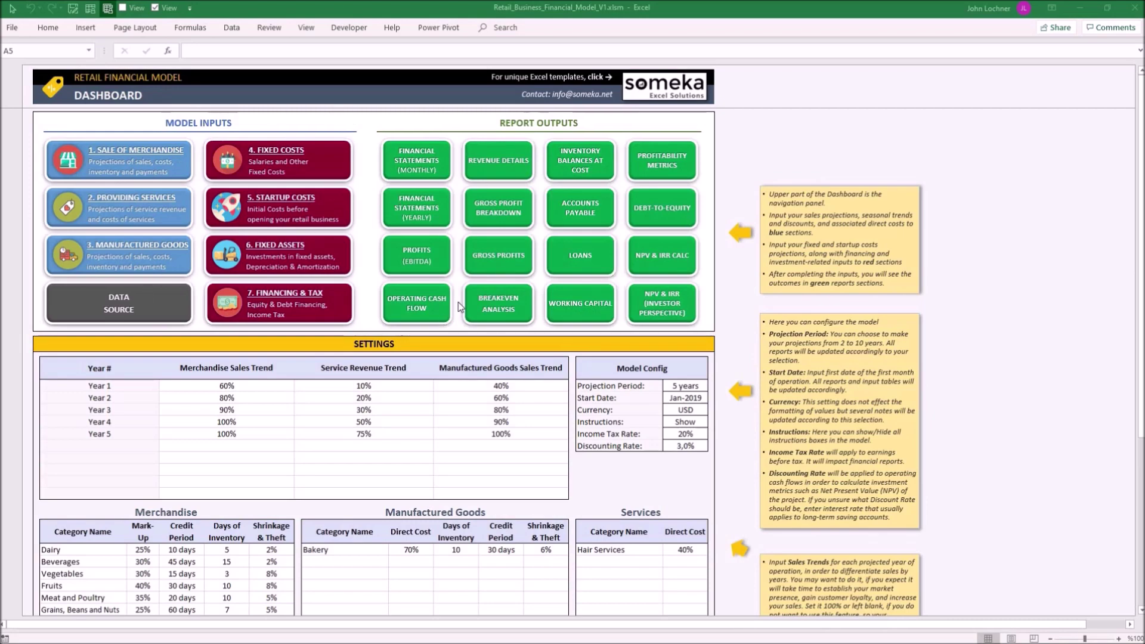
Review the Model Config settings, keeping the 5-year projection period and the start date.
scroll(479, 511, down, 6)
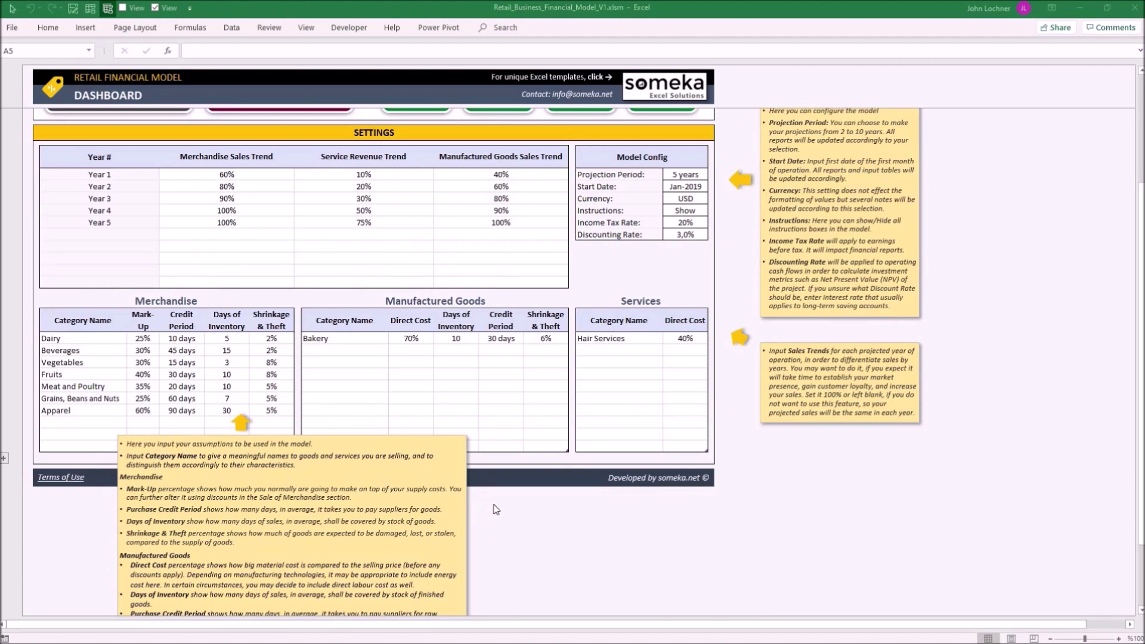
scroll(582, 452, up, 6)
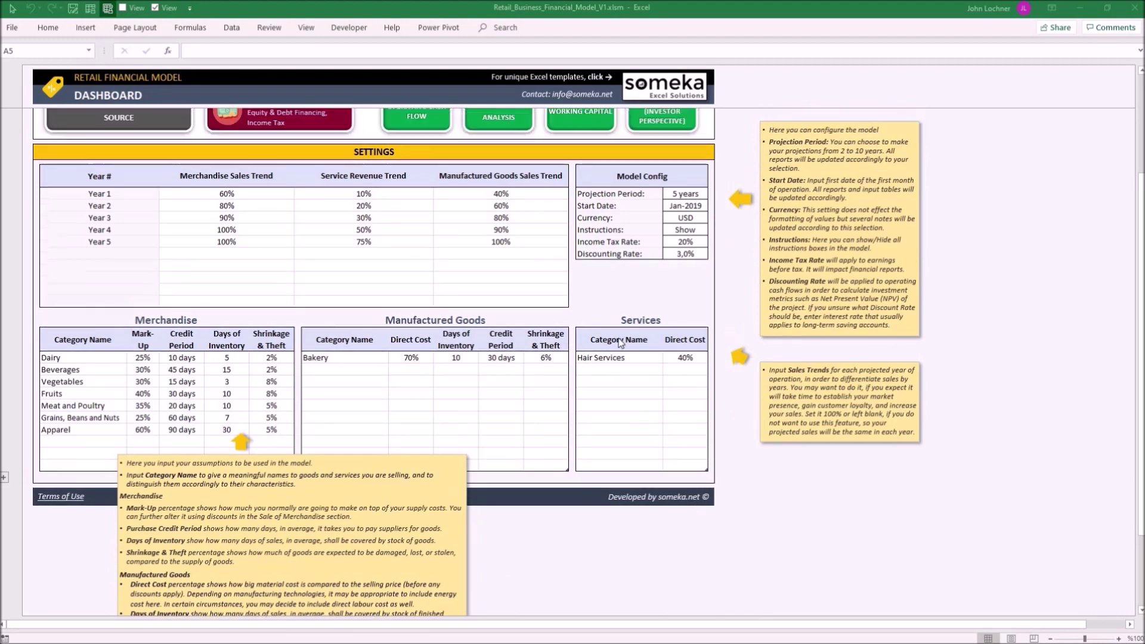
drag(604, 372, 692, 447)
click(693, 388)
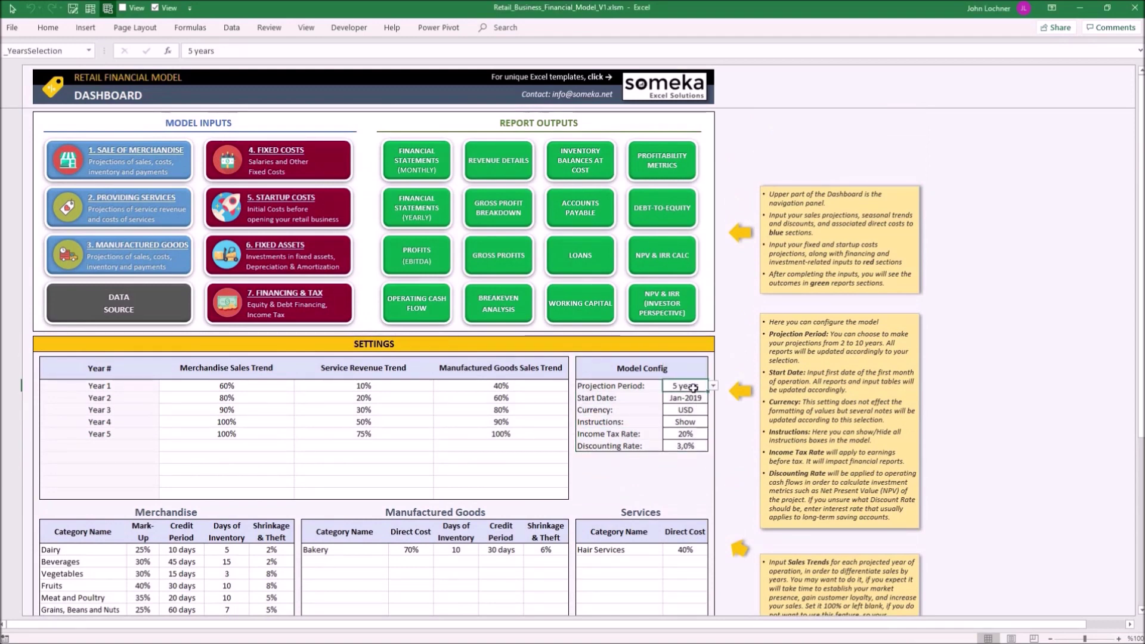
click(714, 387)
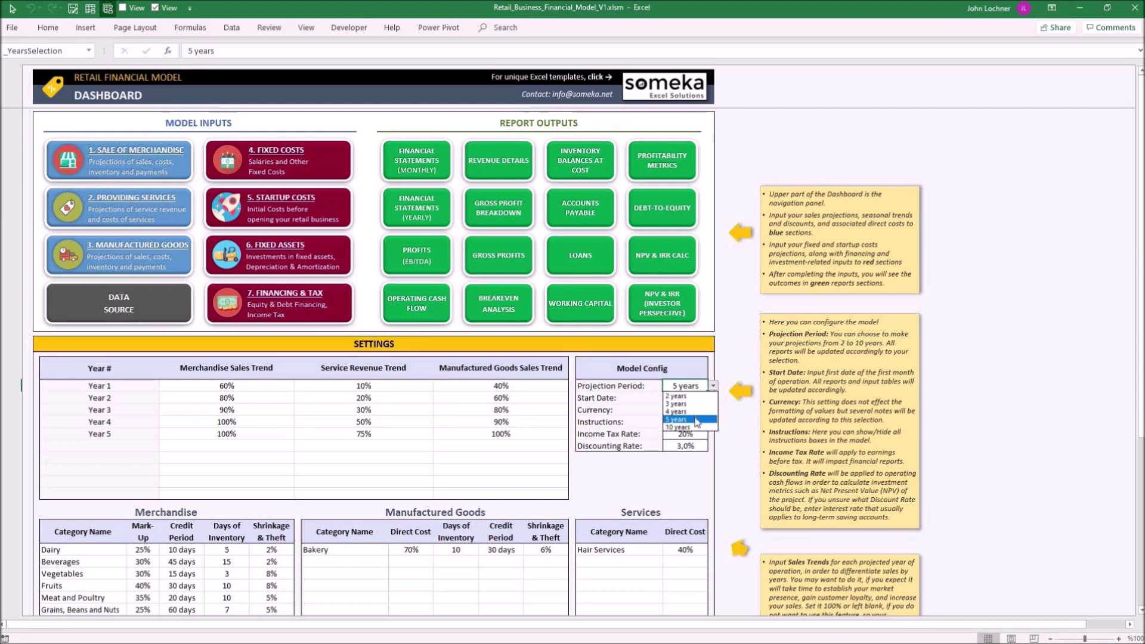
click(692, 420)
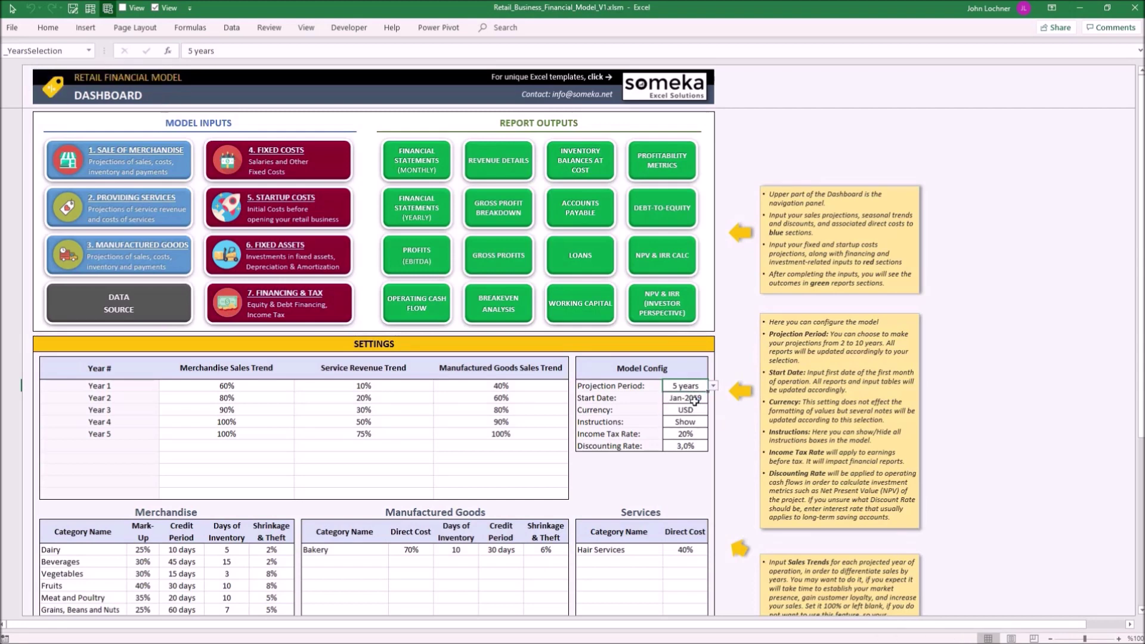
click(694, 399)
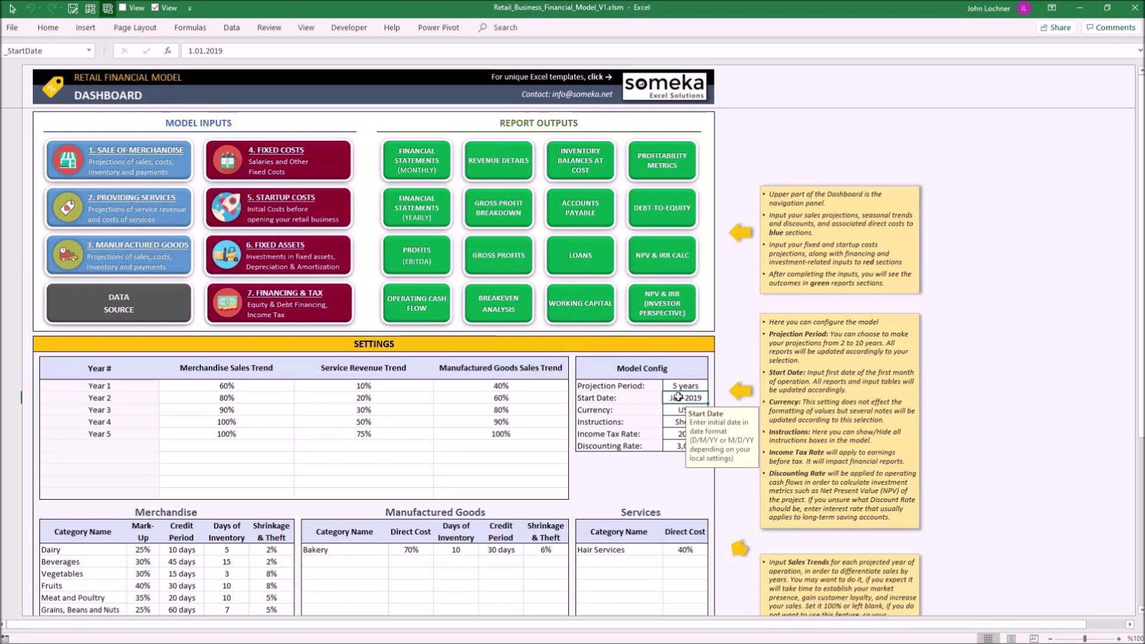
double_click(676, 397)
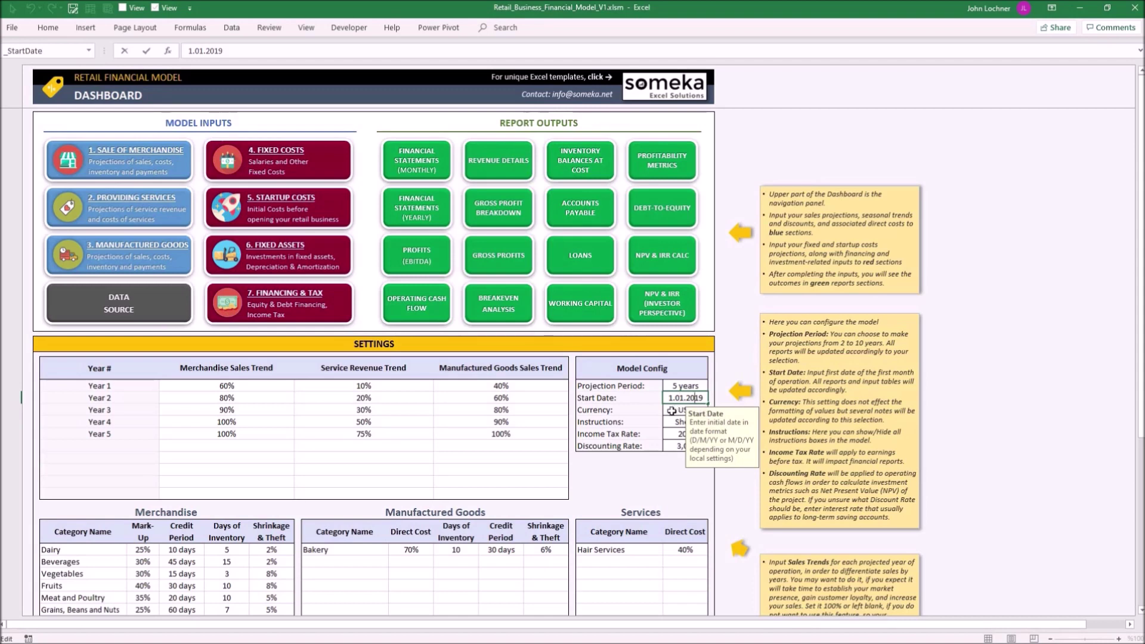
click(672, 410)
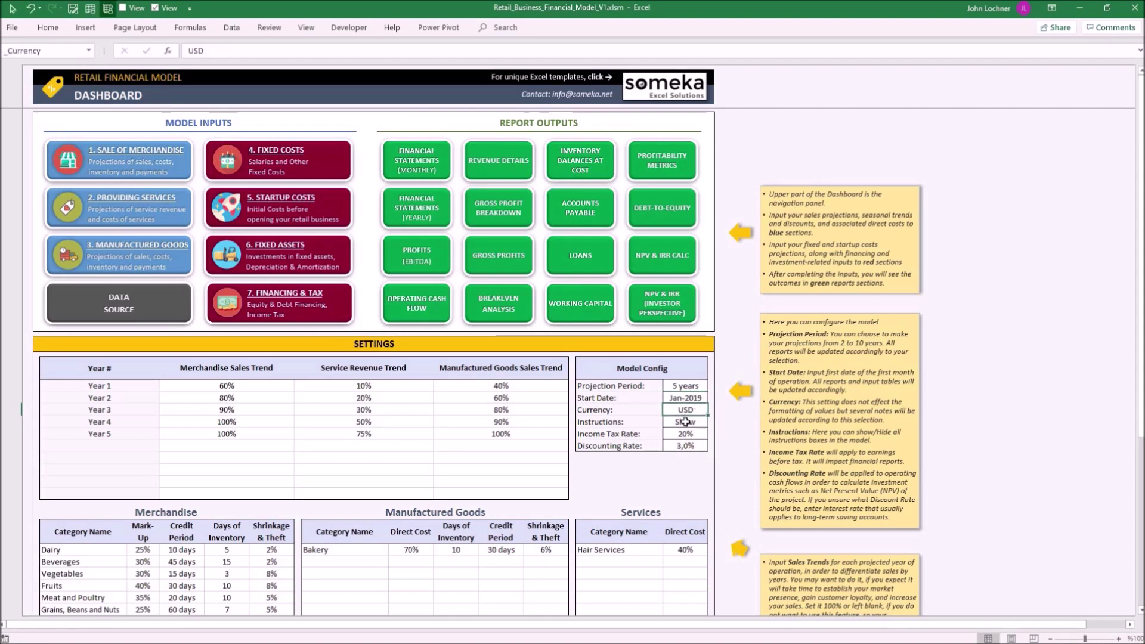
Set Instructions to Hide so the dashboard note boxes disappear.
click(687, 422)
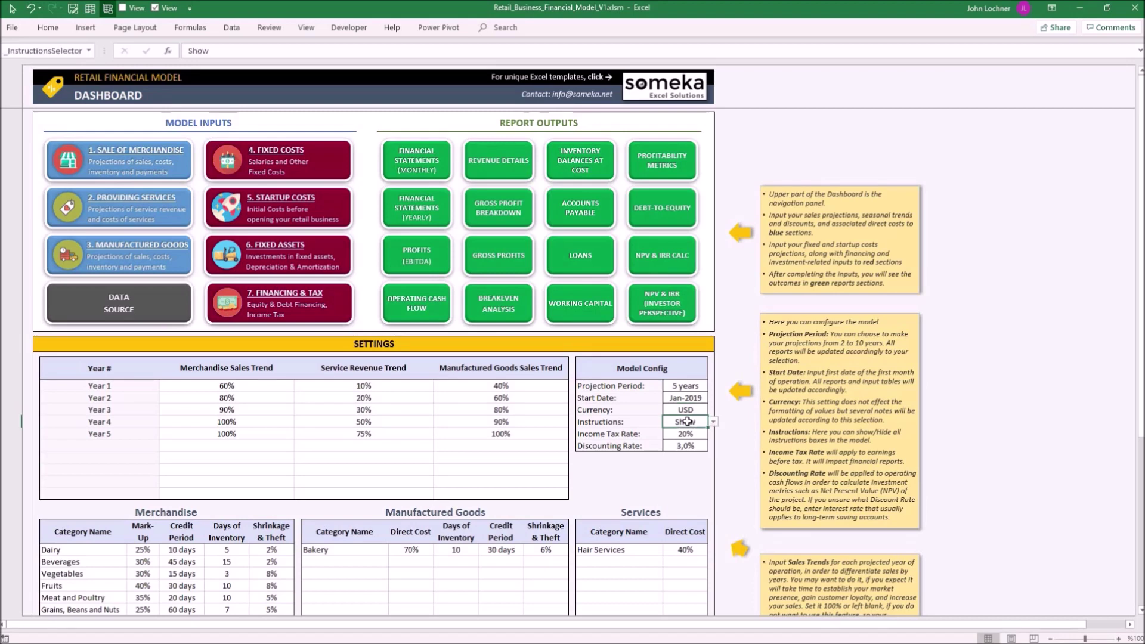
click(714, 421)
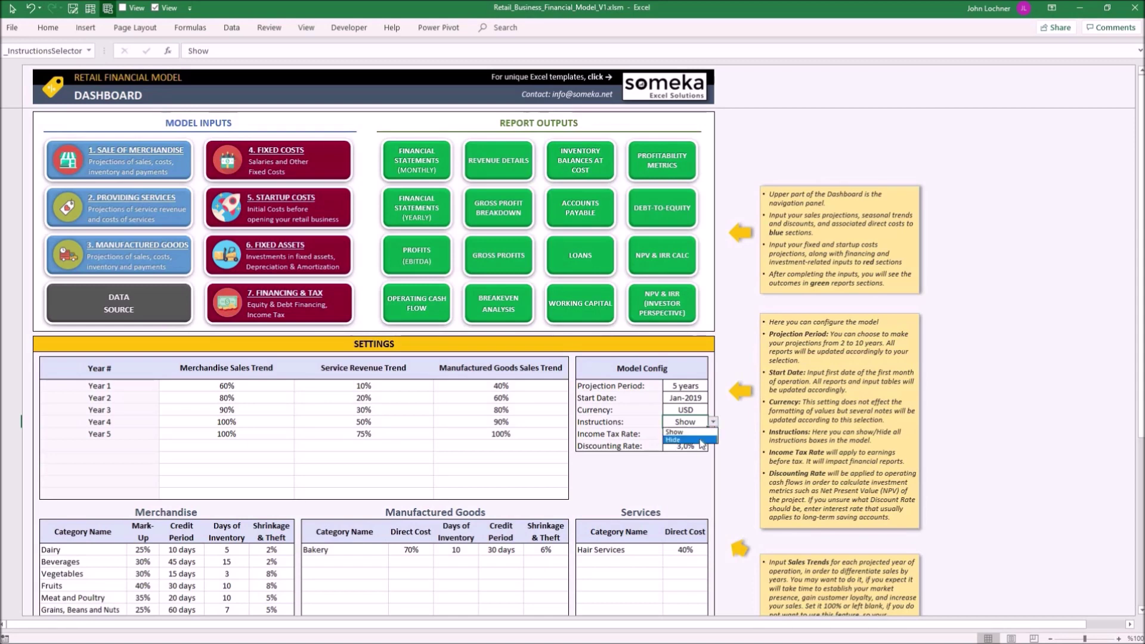
click(701, 441)
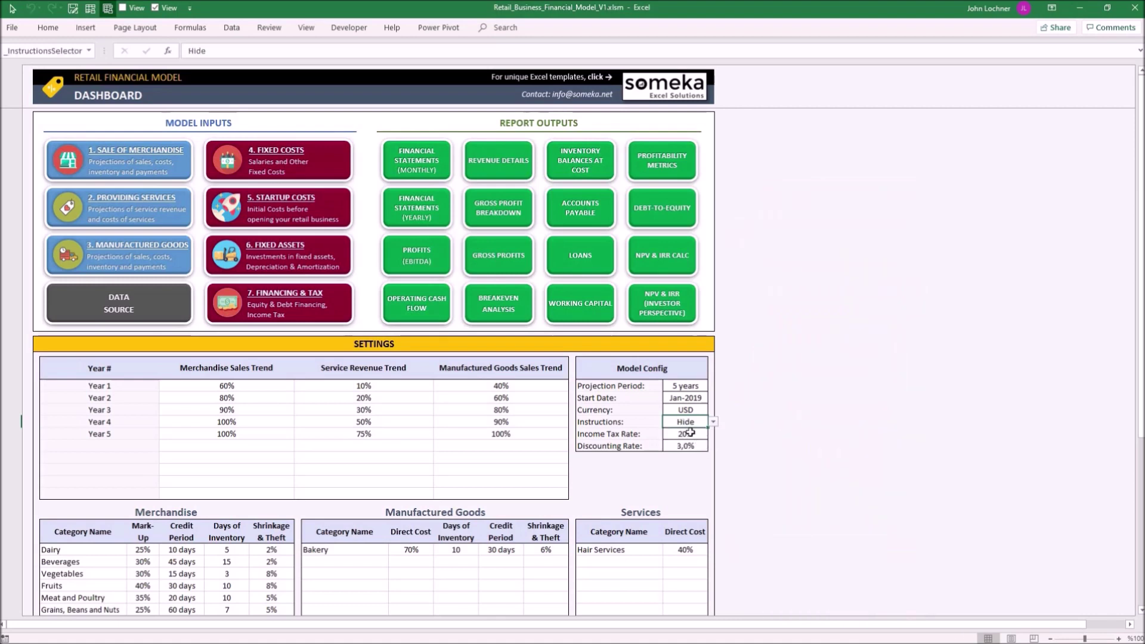
Lower the Discounting Rate to 2,0%.
click(688, 437)
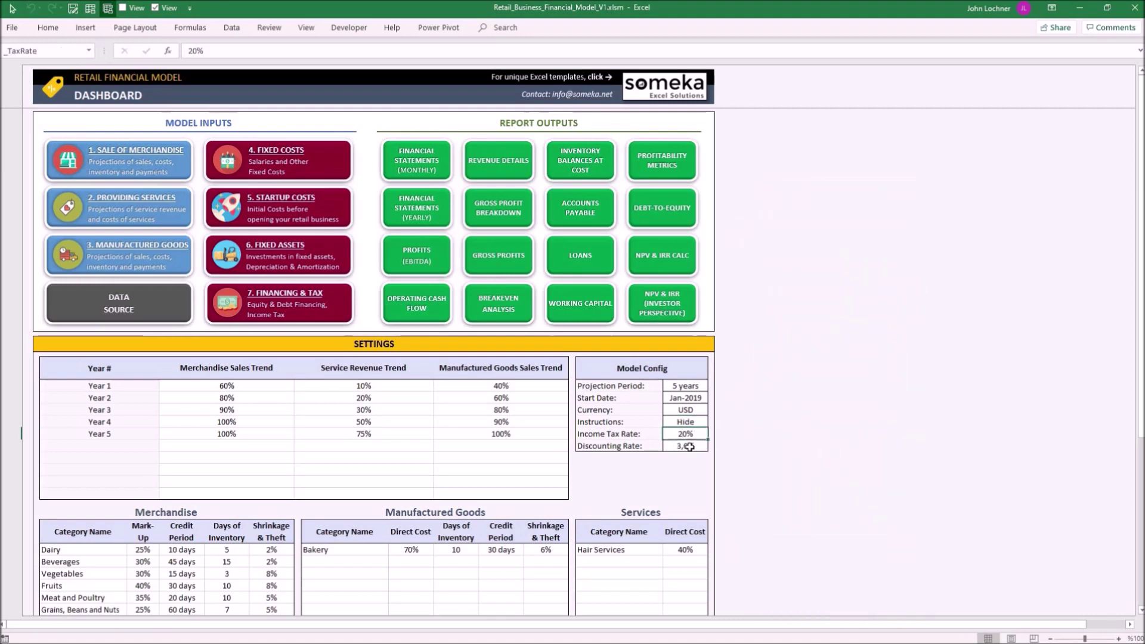
click(690, 447)
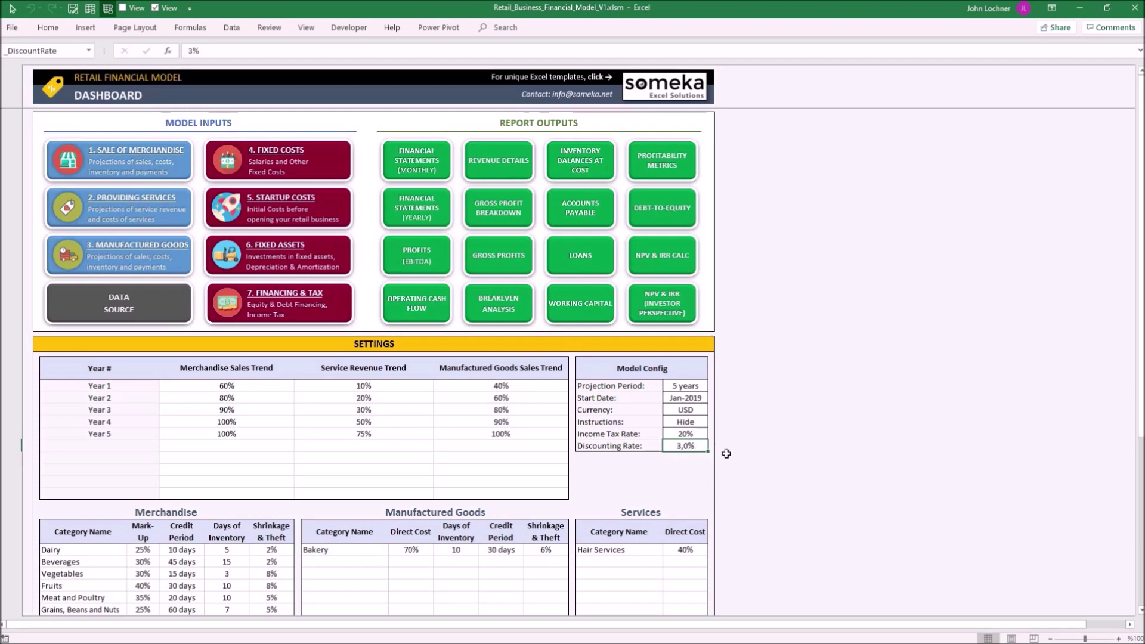
text(2)
key(Return)
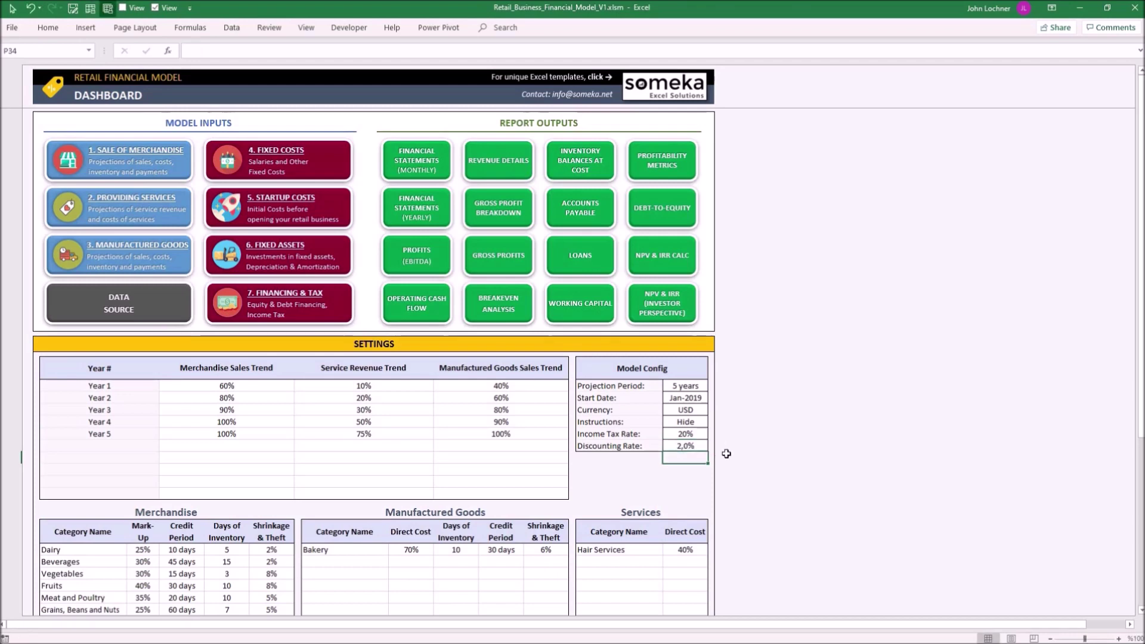
click(705, 387)
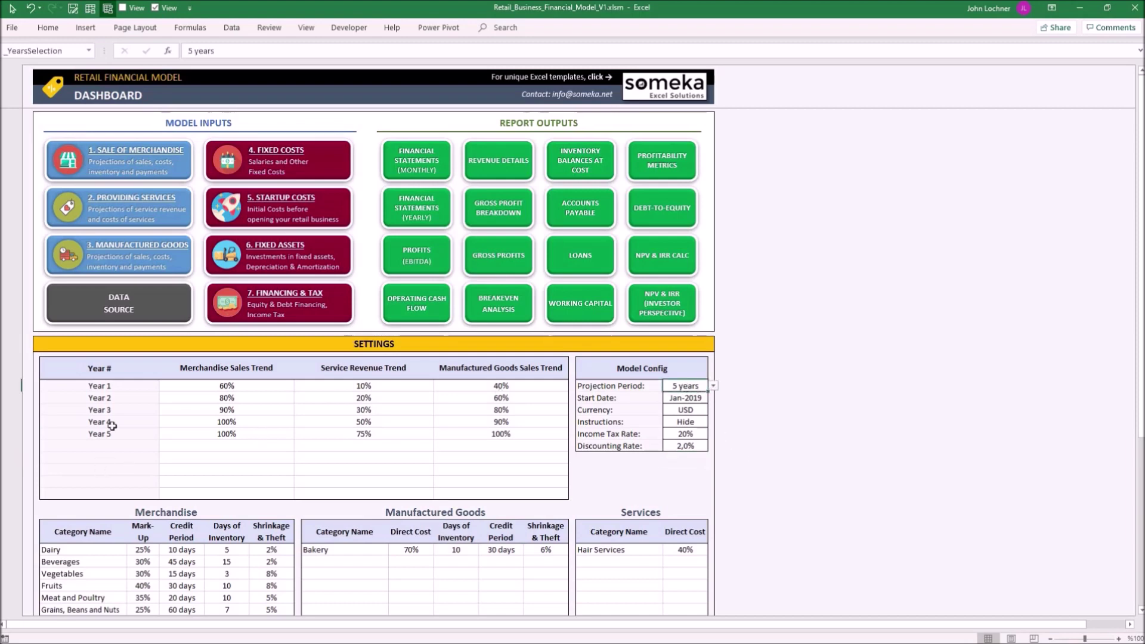
drag(99, 386, 512, 494)
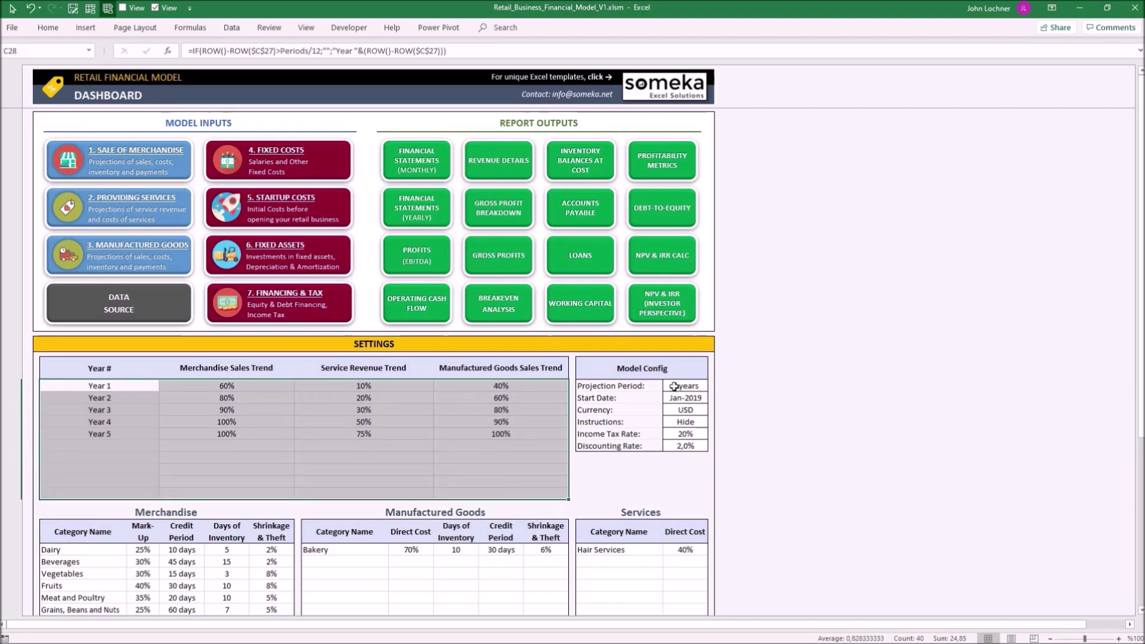
click(703, 386)
click(713, 386)
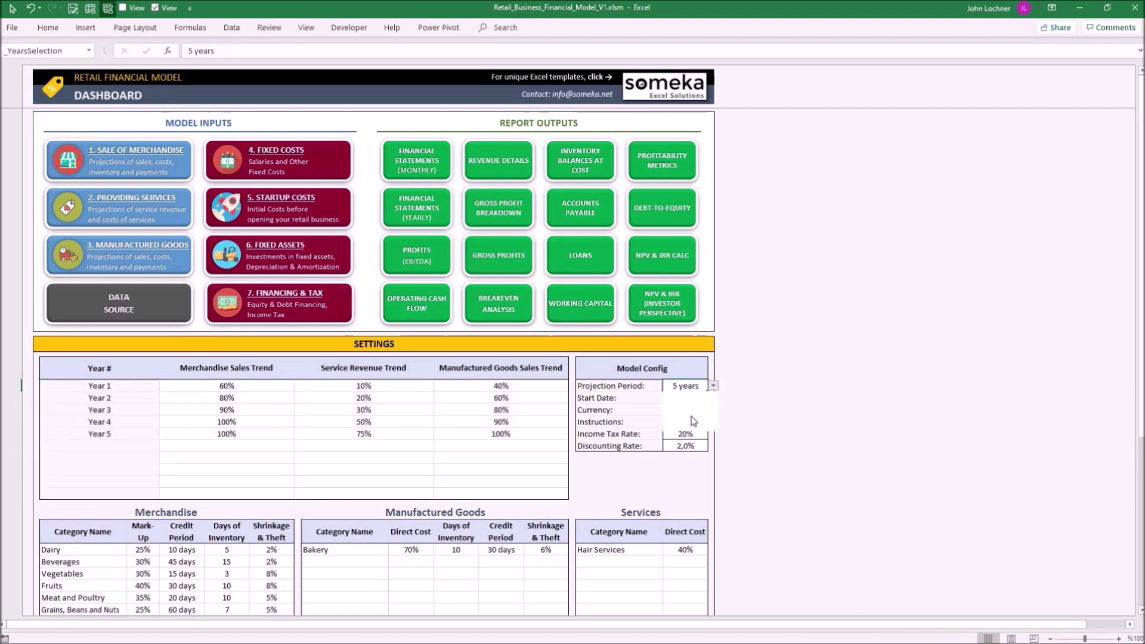
click(694, 428)
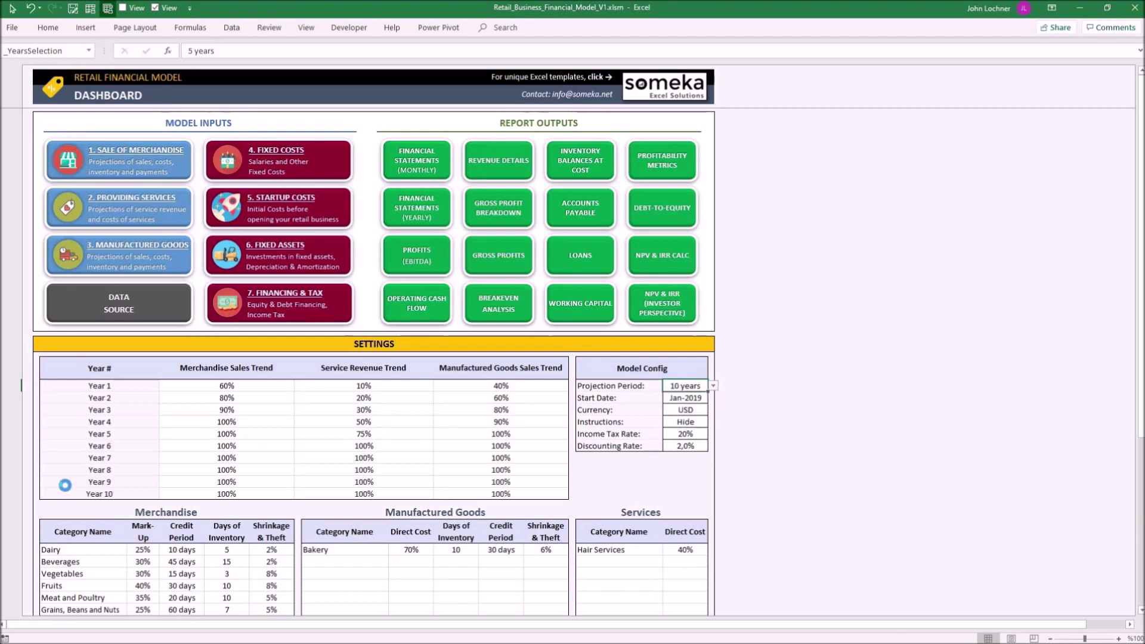
drag(119, 446, 252, 500)
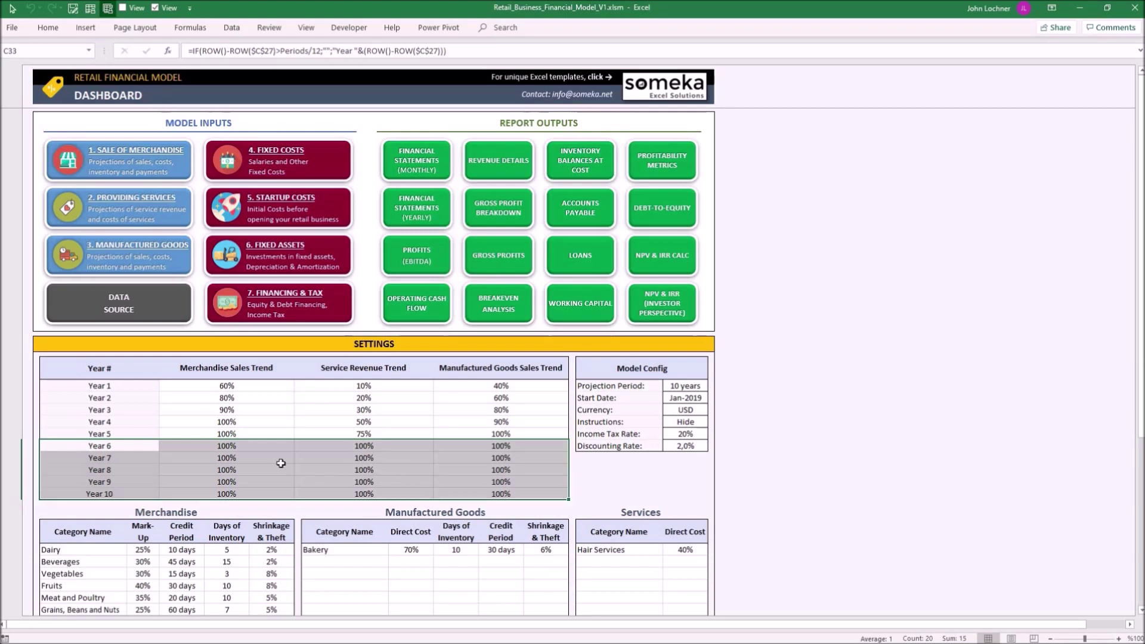
click(231, 389)
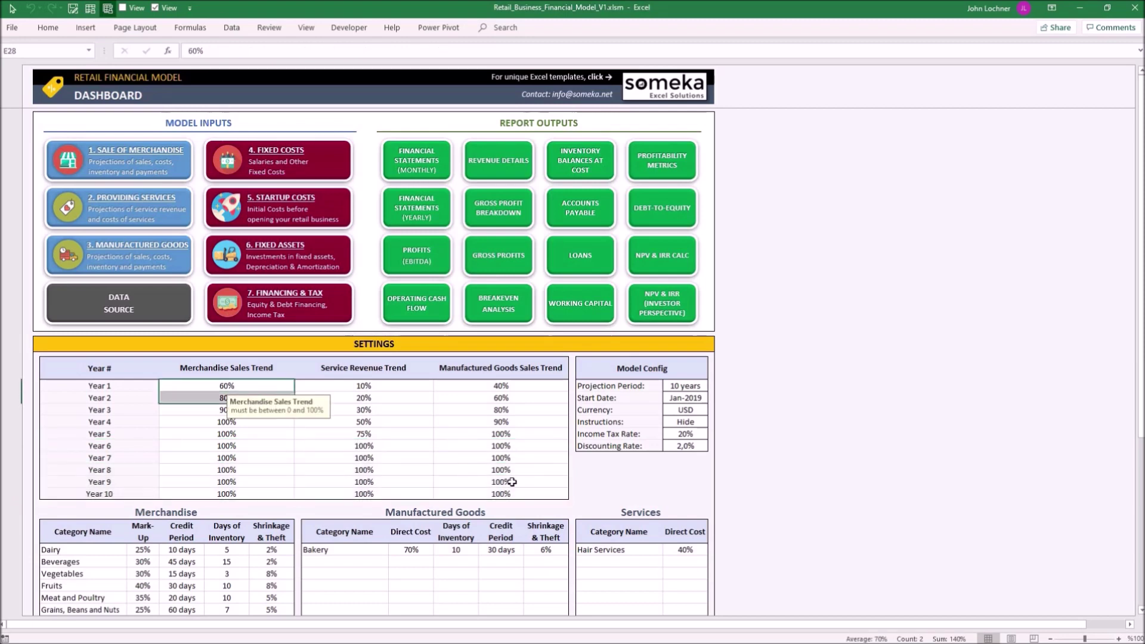
drag(520, 493, 262, 385)
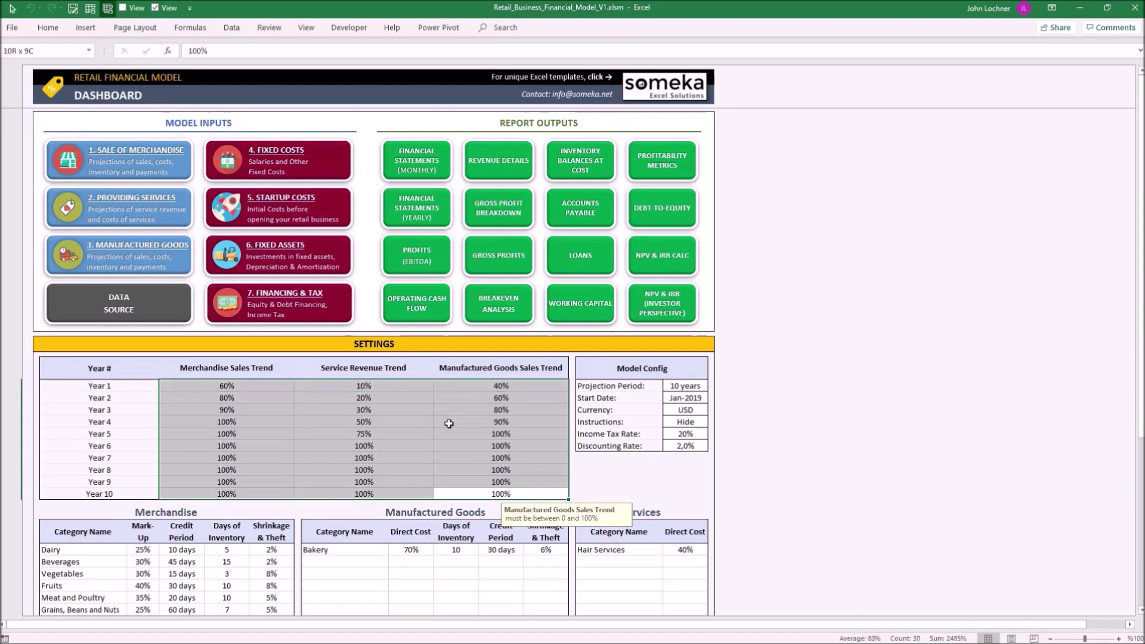
click(501, 421)
click(686, 386)
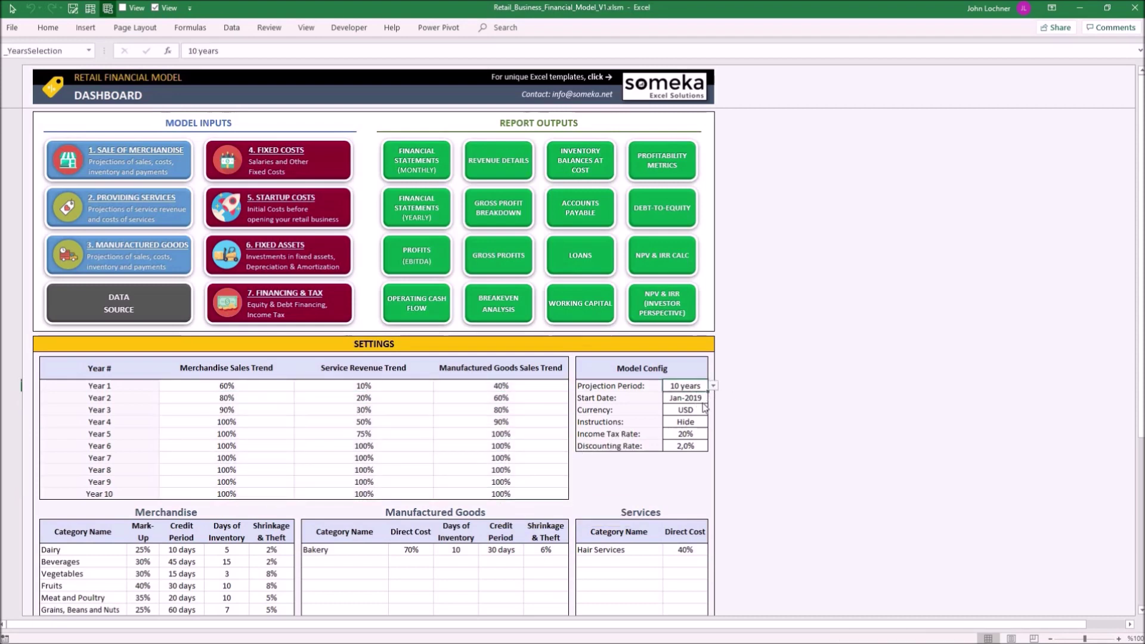
click(714, 386)
click(693, 416)
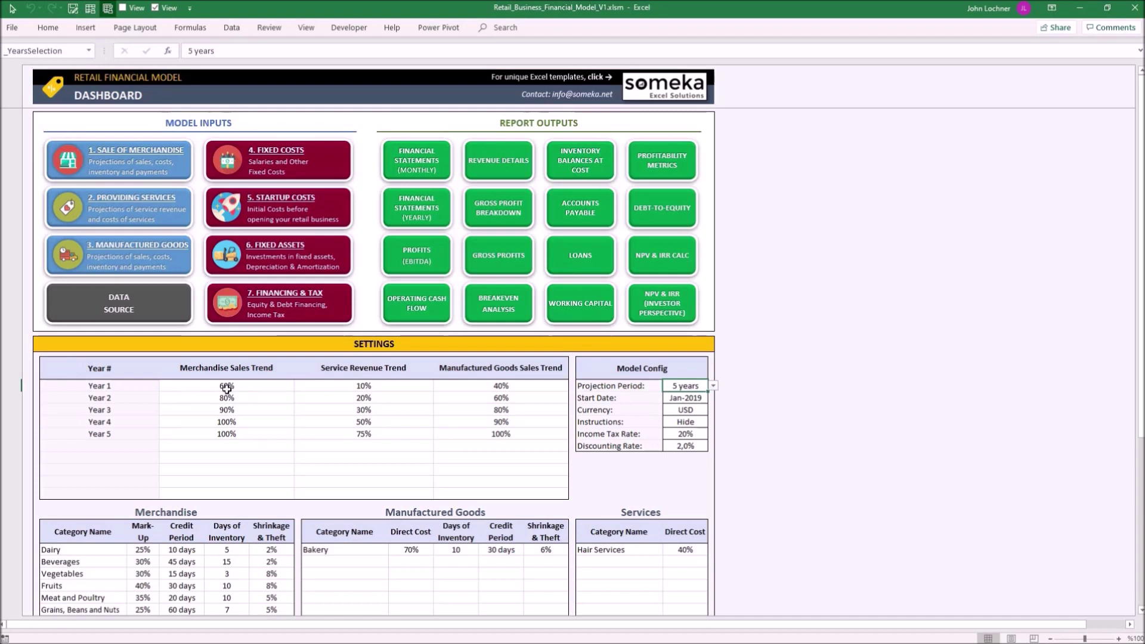
Enter Year 1 sales trends: Merchandise 50%, Service Revenue 40%, Manufactured Goods 35%.
click(119, 384)
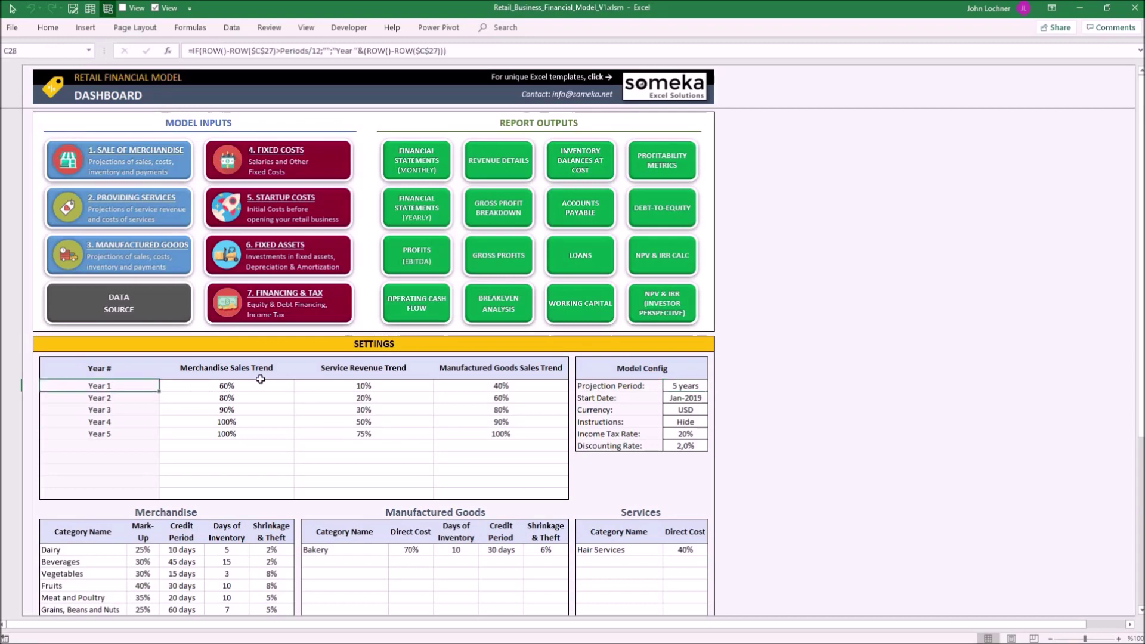
click(245, 385)
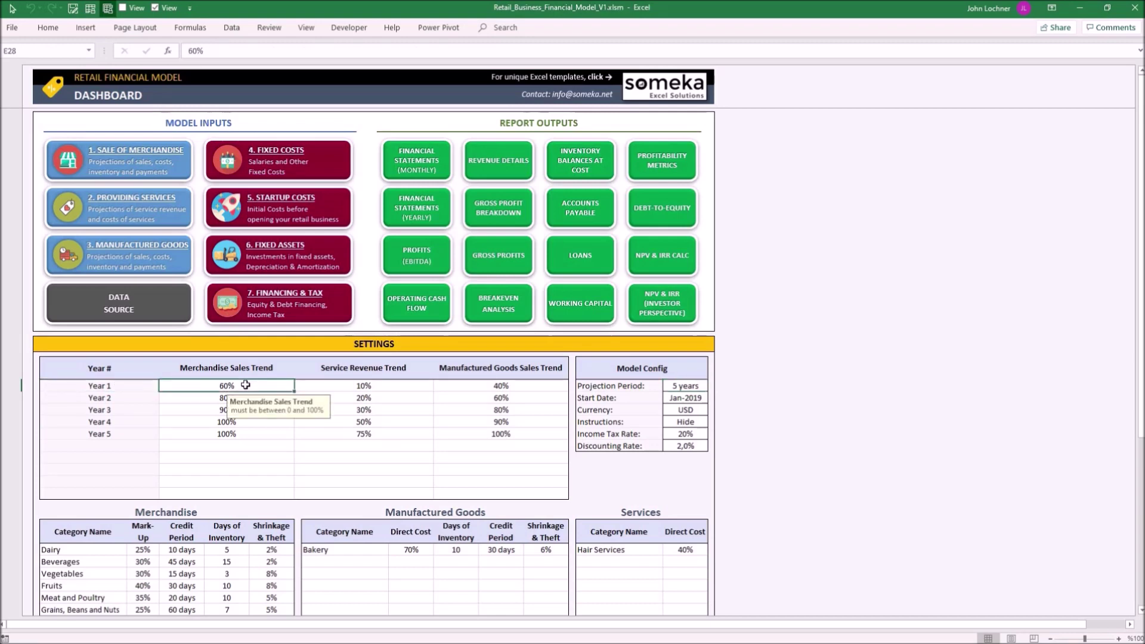
text(50)
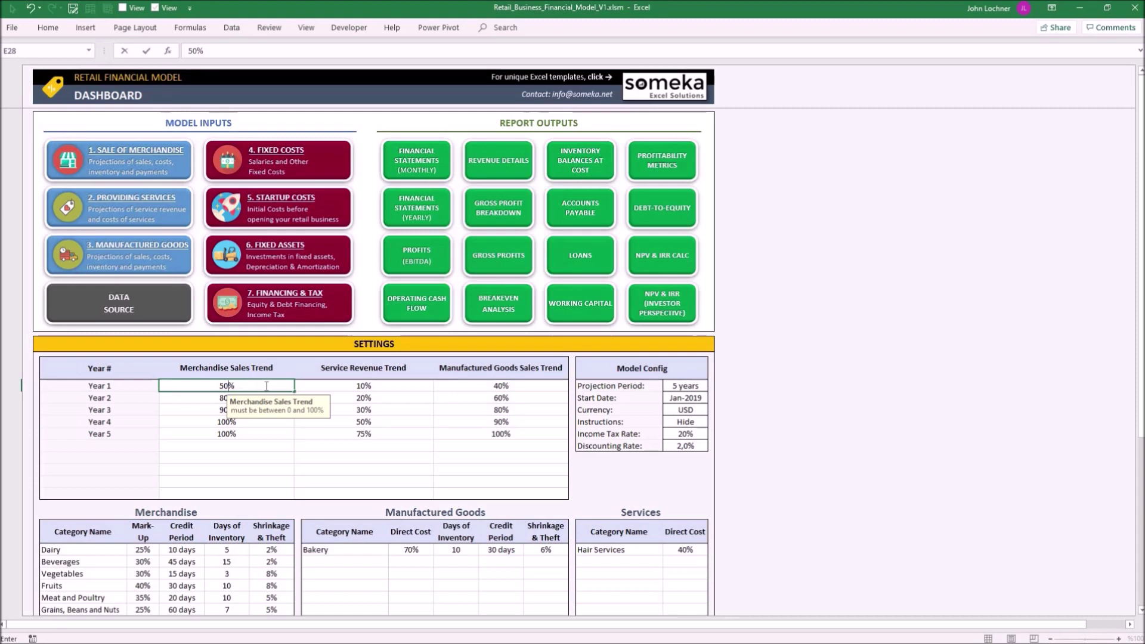
click(363, 388)
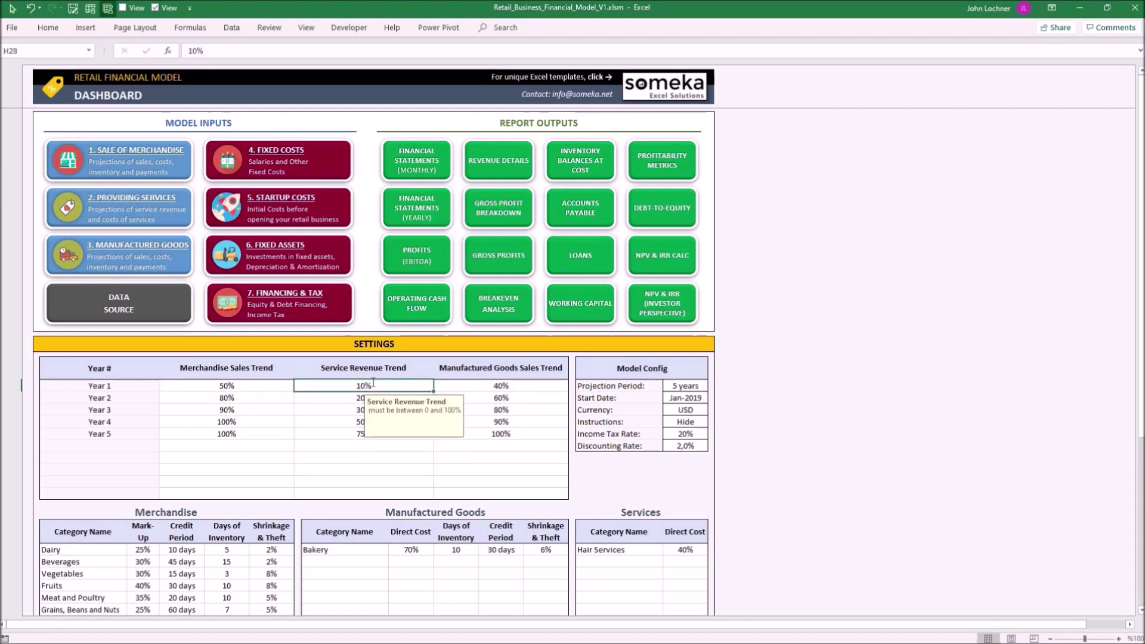
text(40)
key(Return)
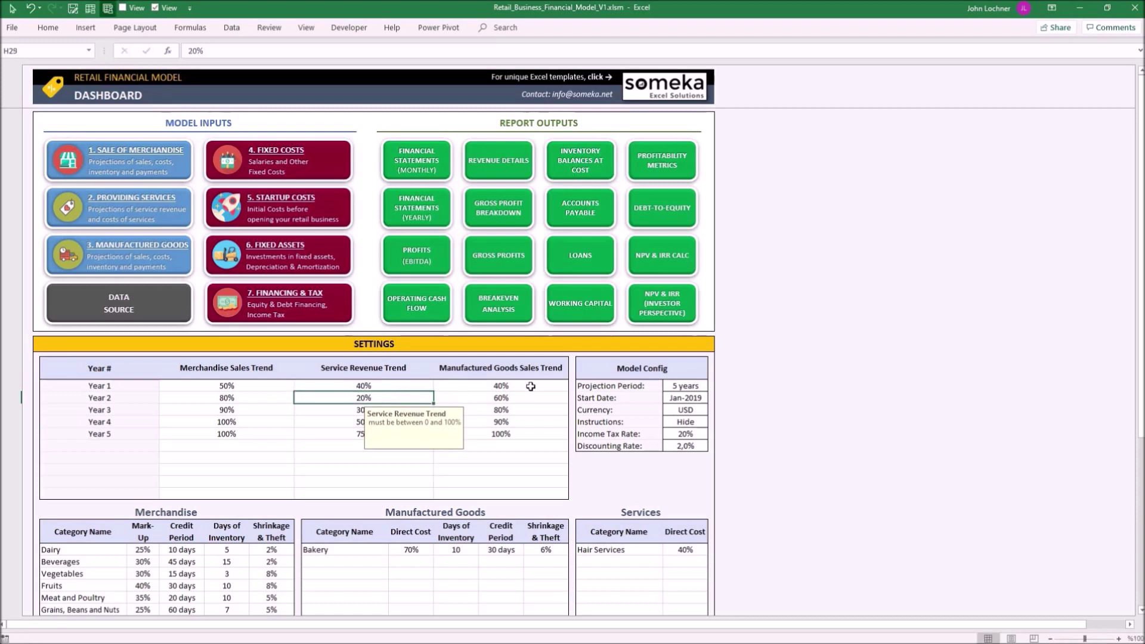
click(528, 386)
text(35)
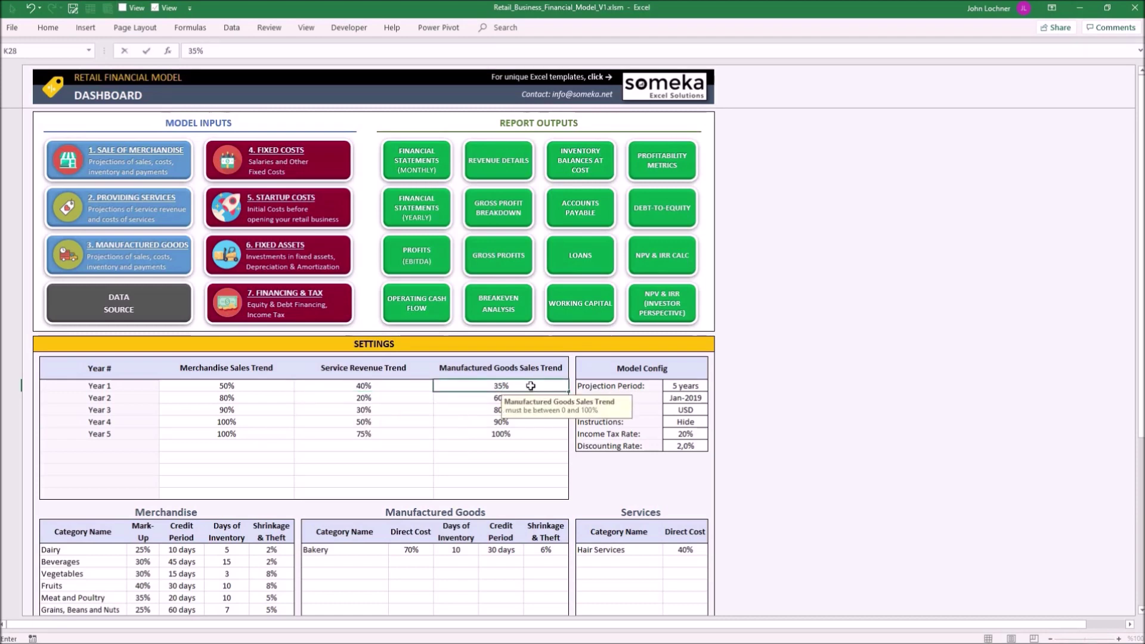
key(Return)
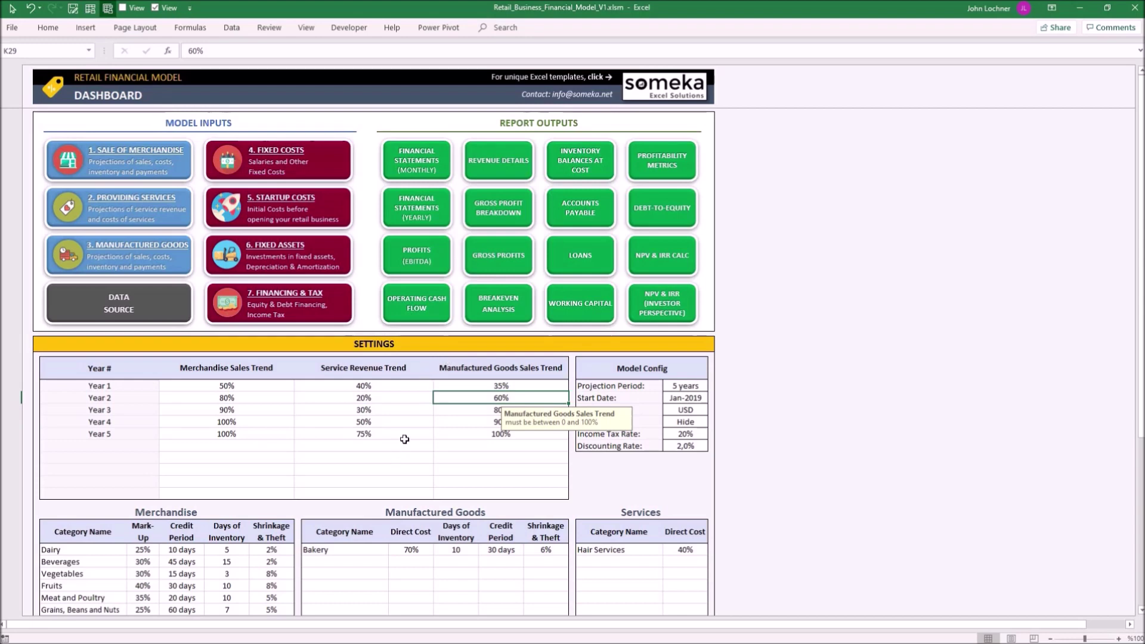
scroll(404, 439, down, 2)
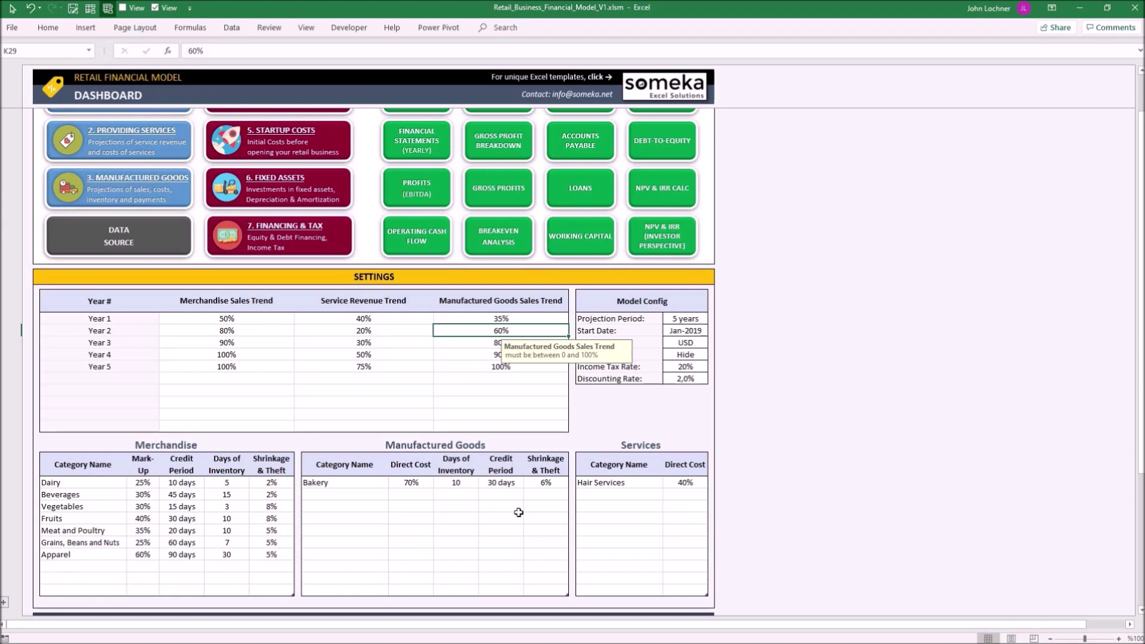
click(418, 529)
click(644, 507)
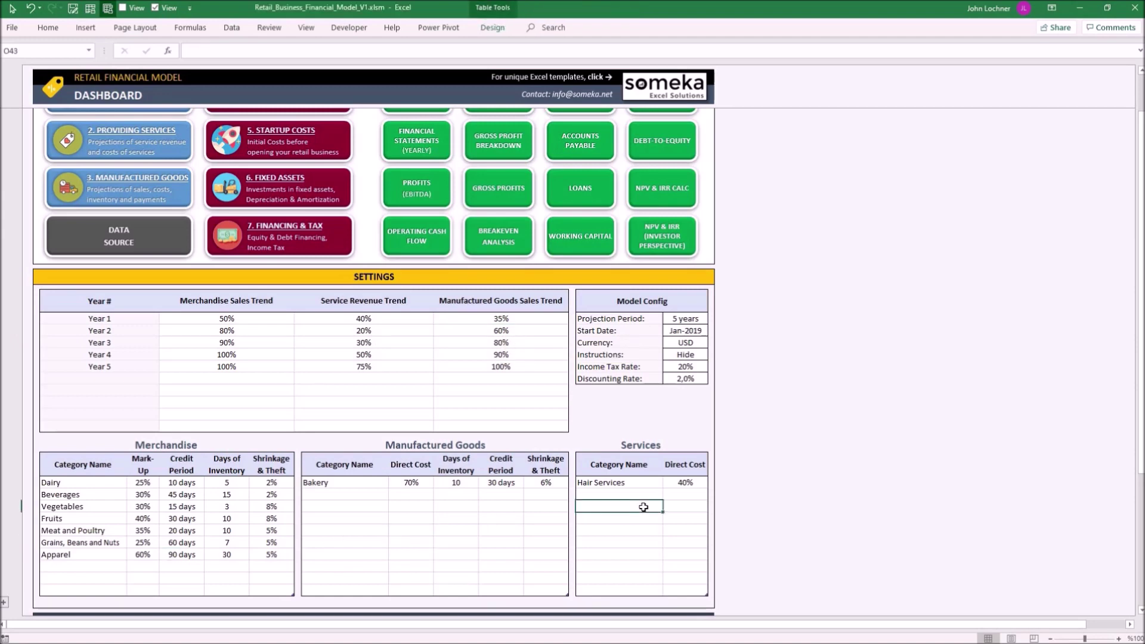
click(109, 577)
click(102, 565)
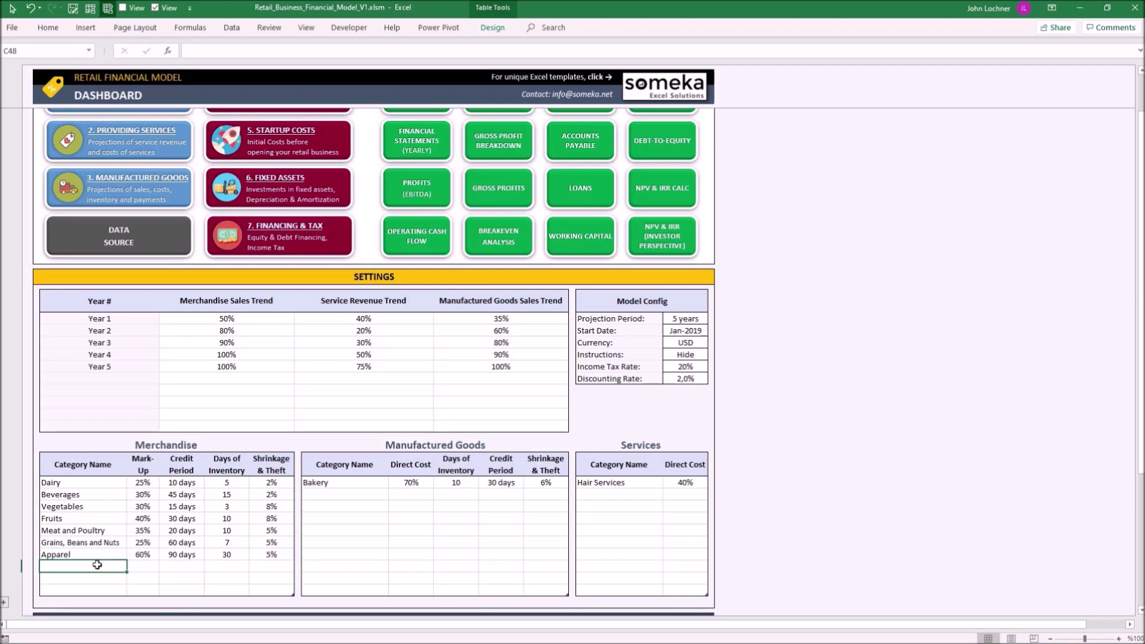
key(Tab)
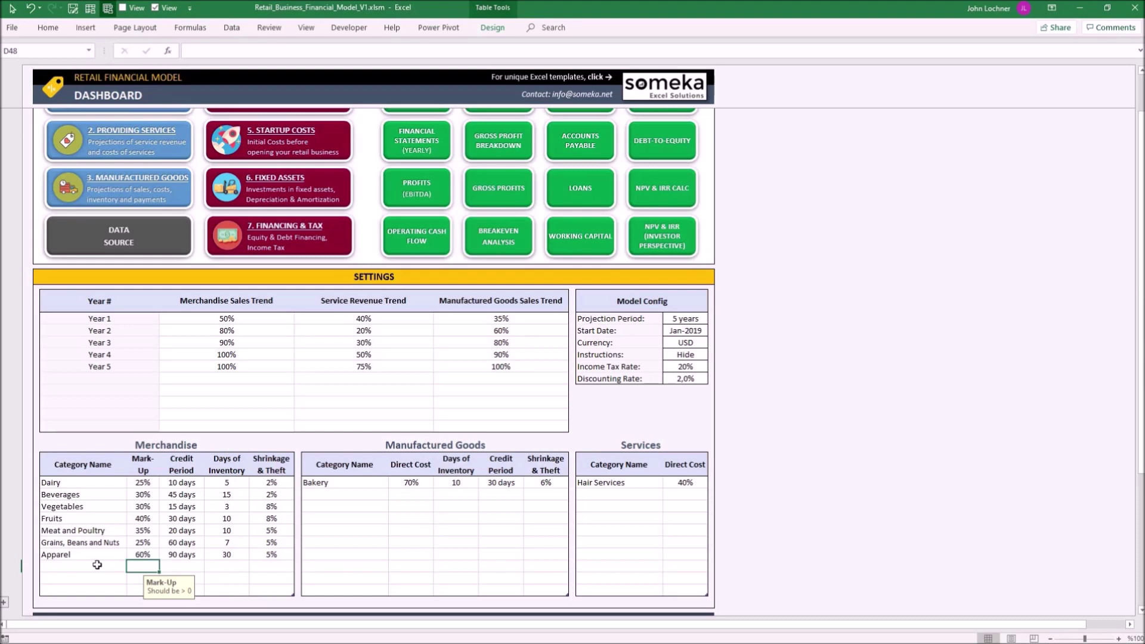
key(Tab)
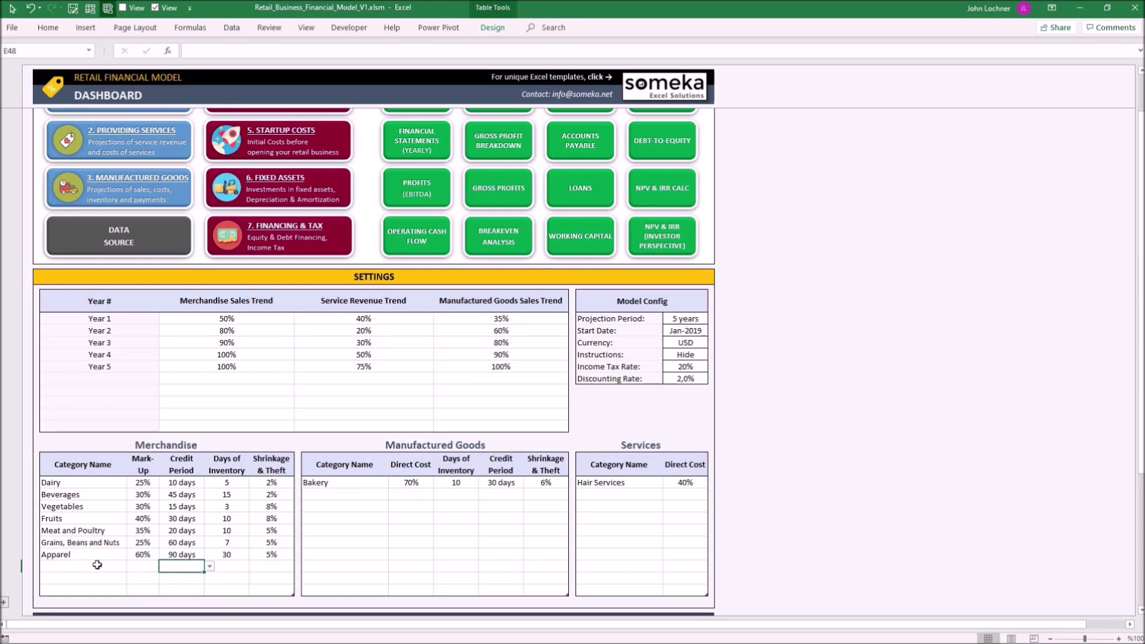
key(Tab)
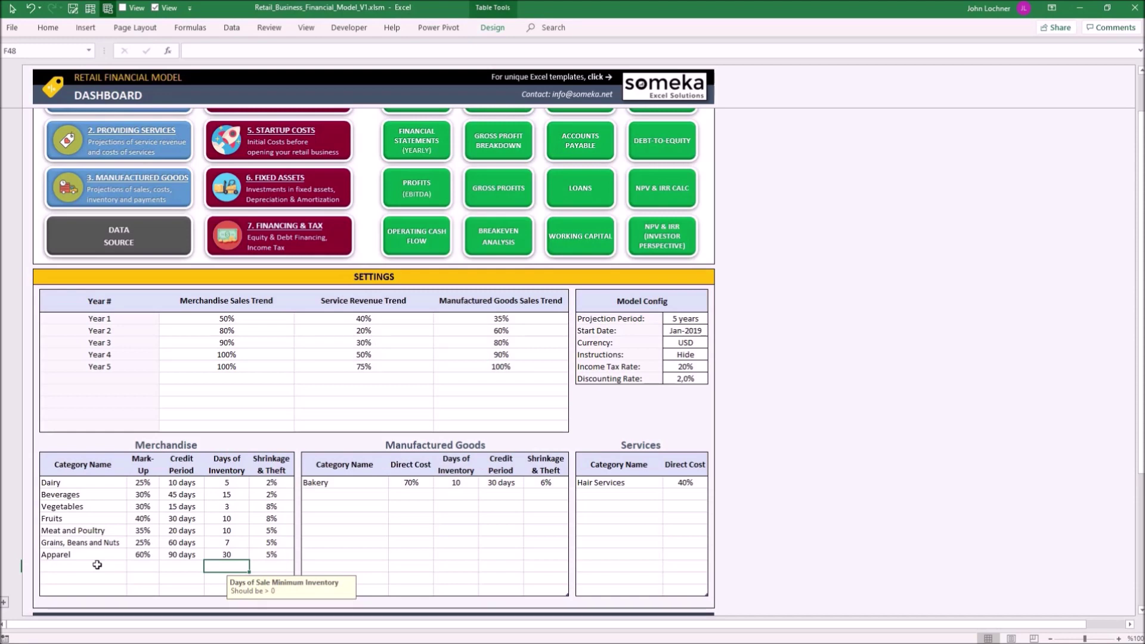
key(Tab)
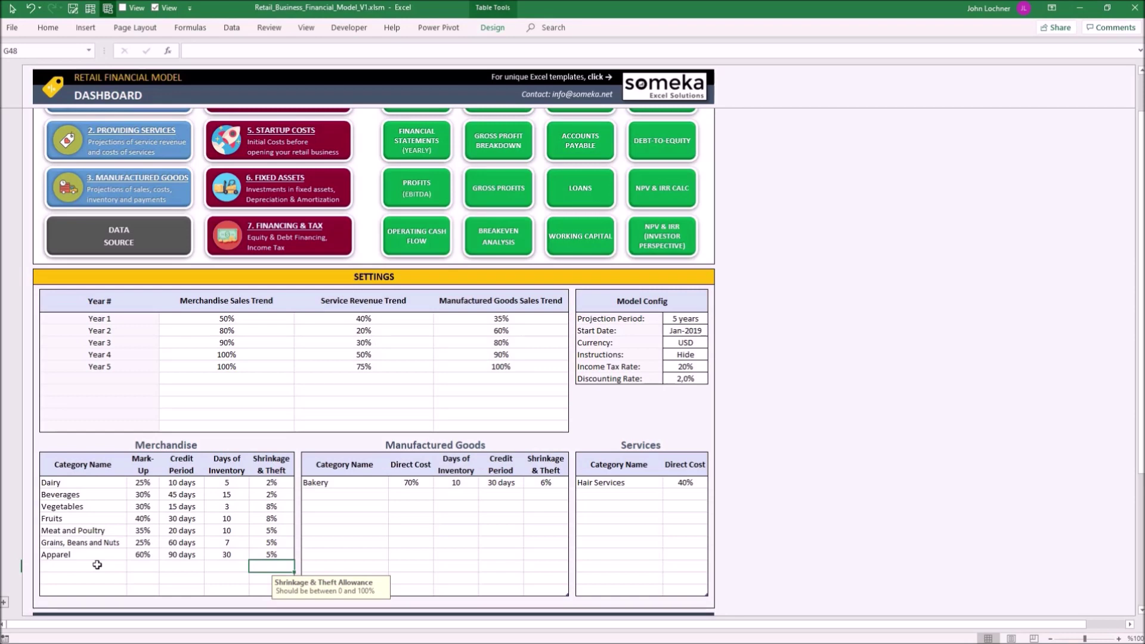
click(360, 493)
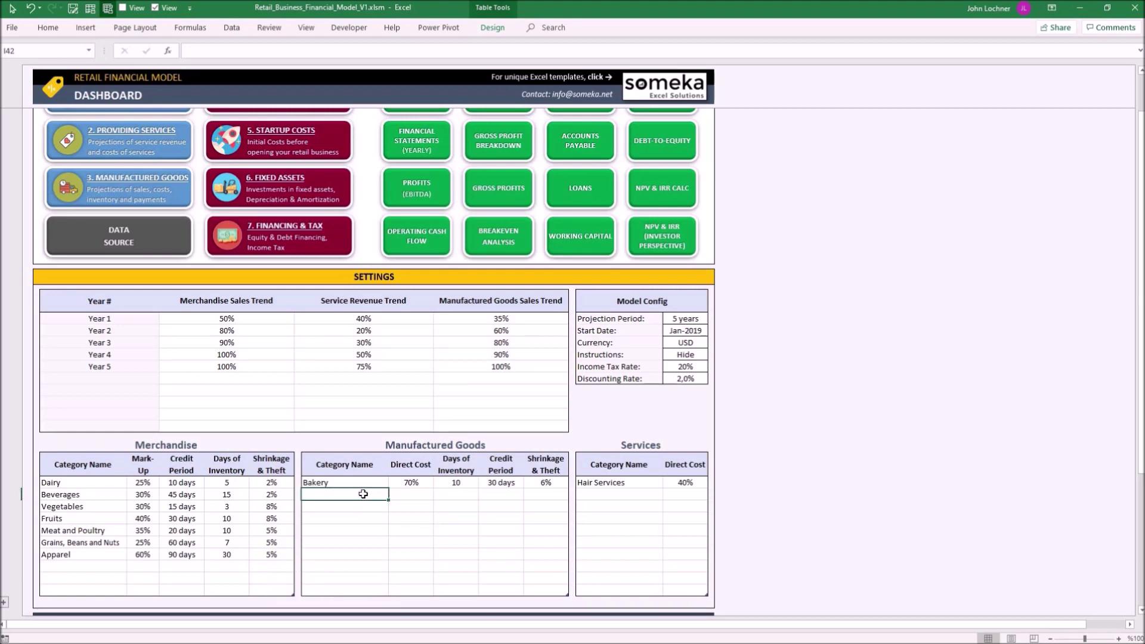
key(Tab)
key(Tab)
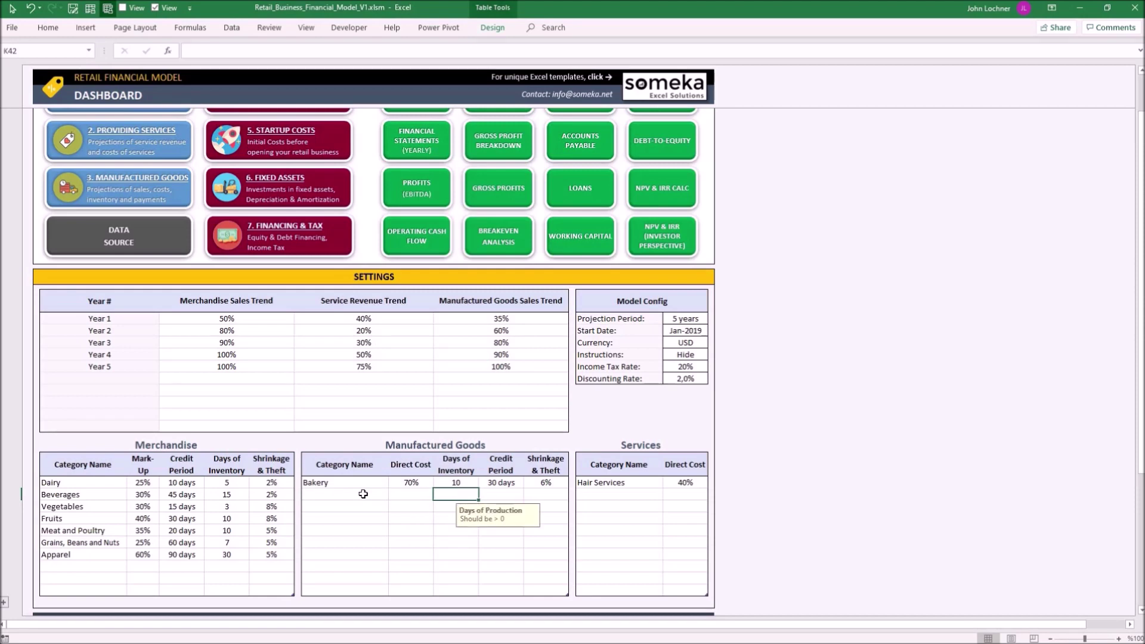
key(Tab)
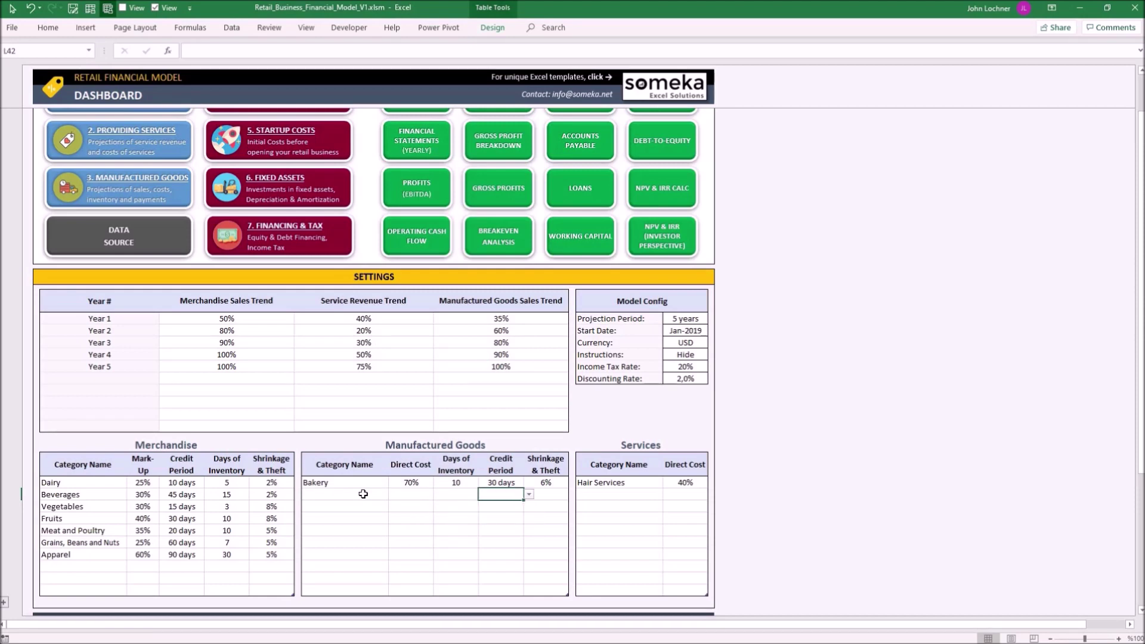
key(Tab)
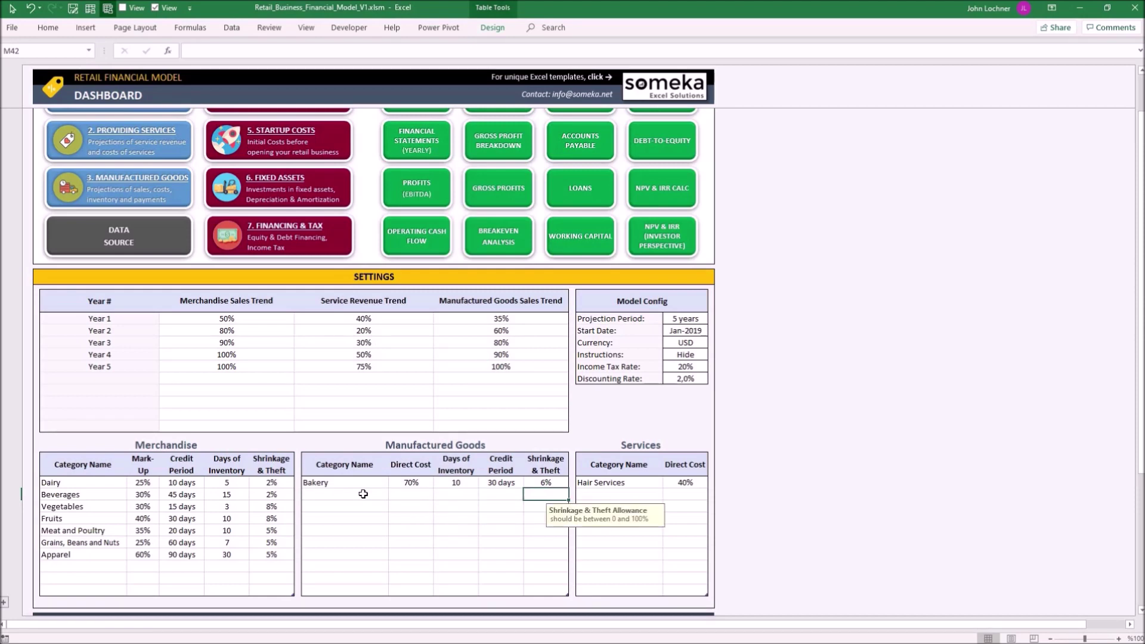
key(Tab)
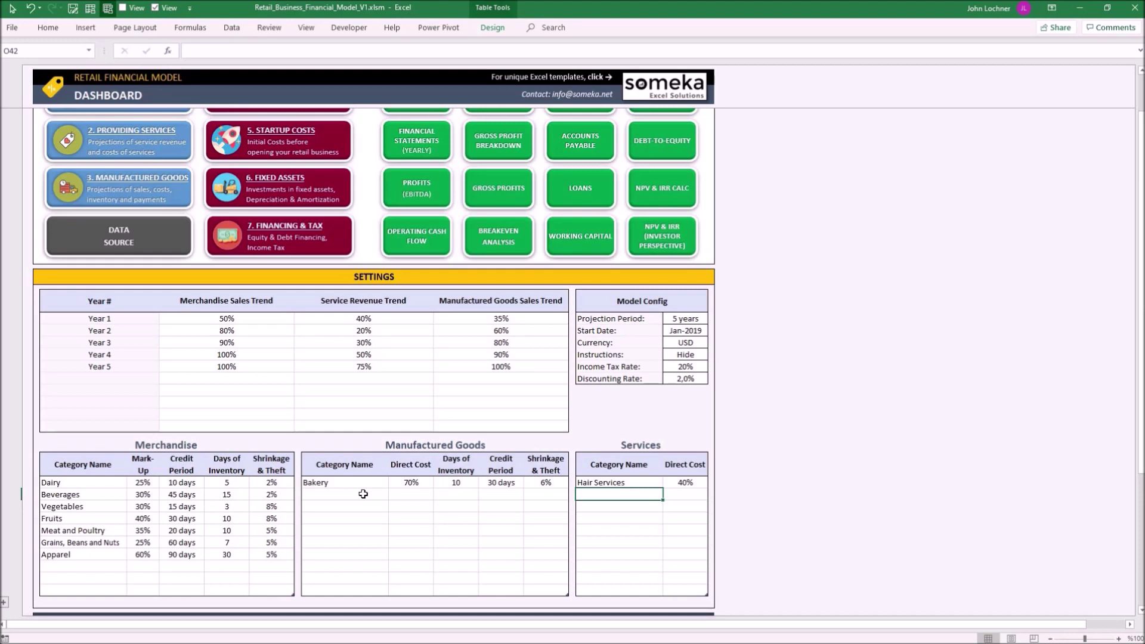
key(Tab)
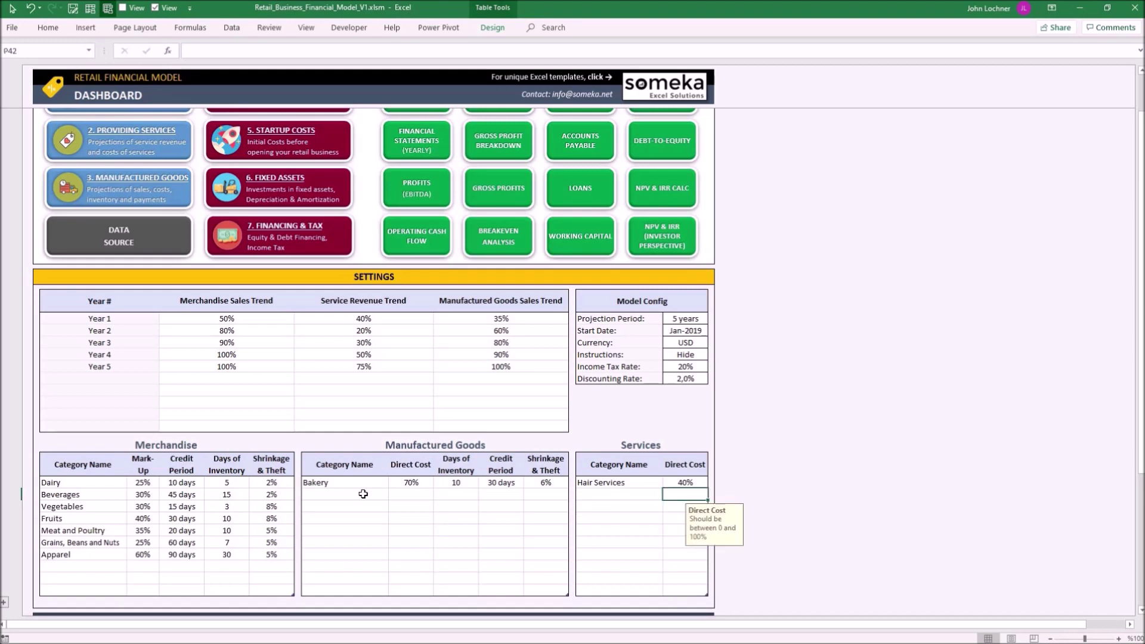
click(92, 566)
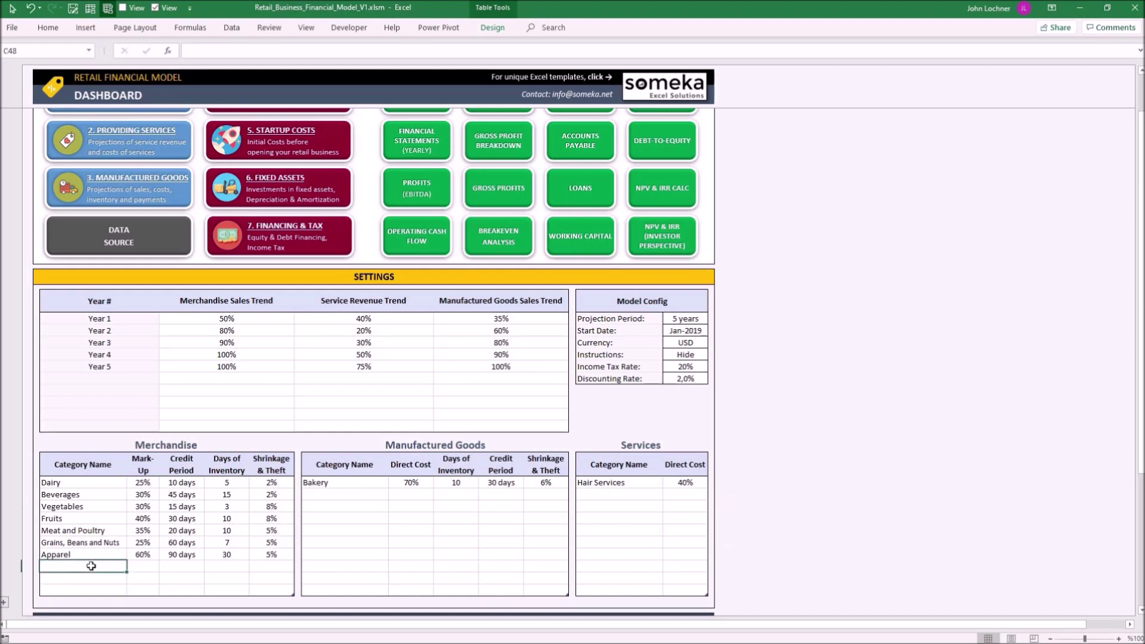
Add the Shoes category with 60% cost, 75 days, 45 and 2%.
text(Shoes)
key(Tab)
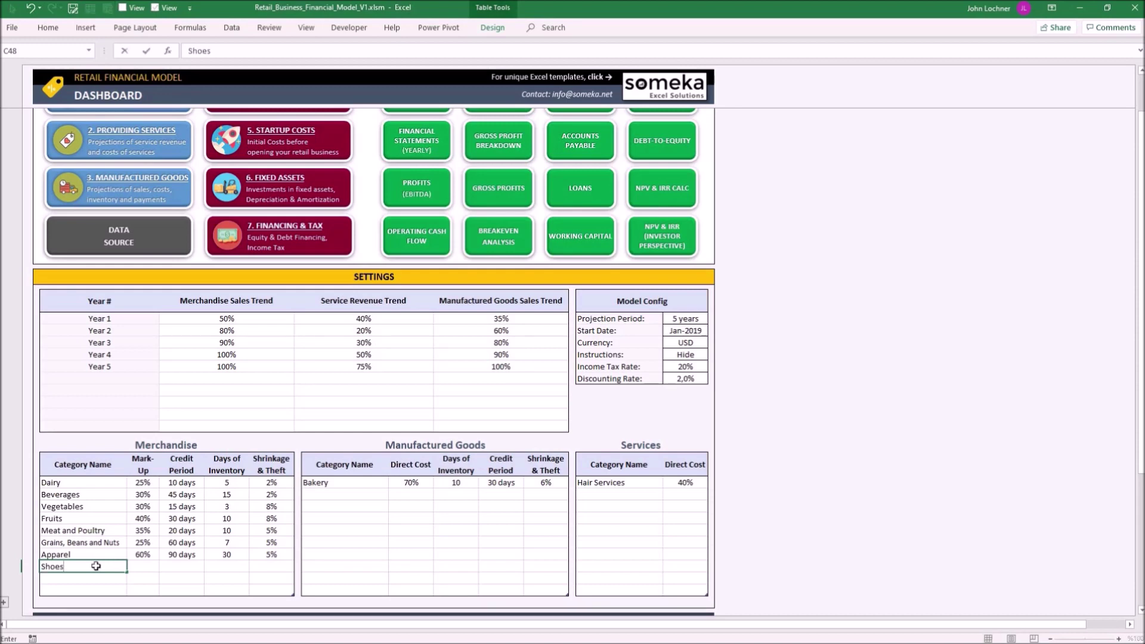
text(60%)
click(210, 566)
click(179, 624)
text(45)
click(348, 494)
Add the Pastry category with 50% cost, 10 days, 30 days credit and 3%.
text(Pastry)
key(Tab)
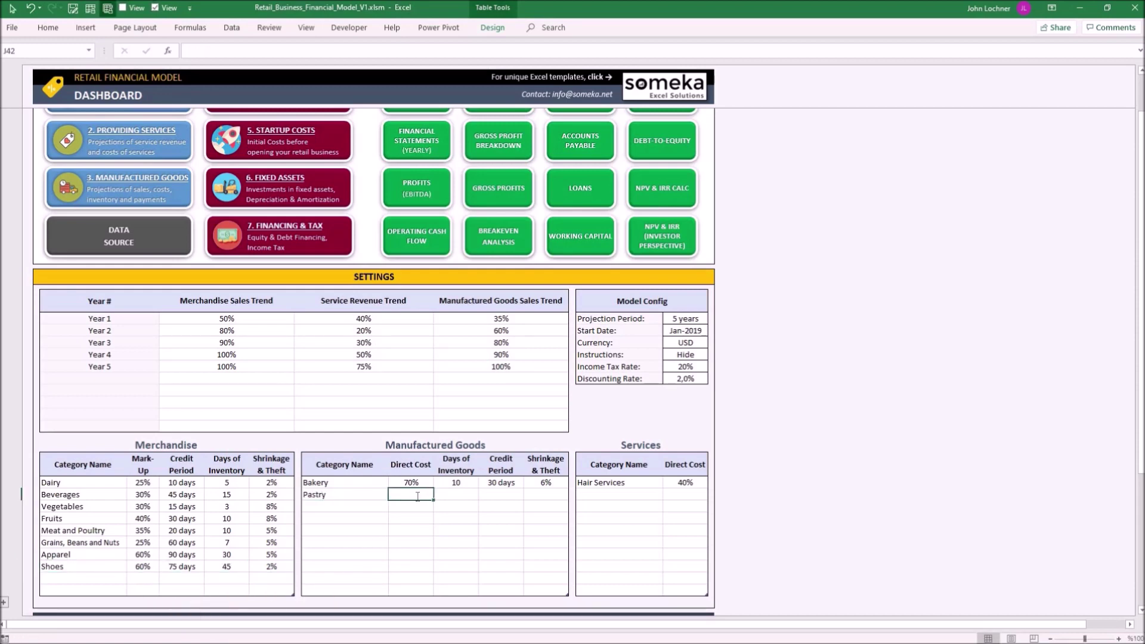
text(50%)
key(Tab)
text(103%)
Add Nail Services at 50% direct cost, then go to the Sale of Merchandise sheet.
click(642, 493)
text(Nail Services)
click(692, 494)
text(50%)
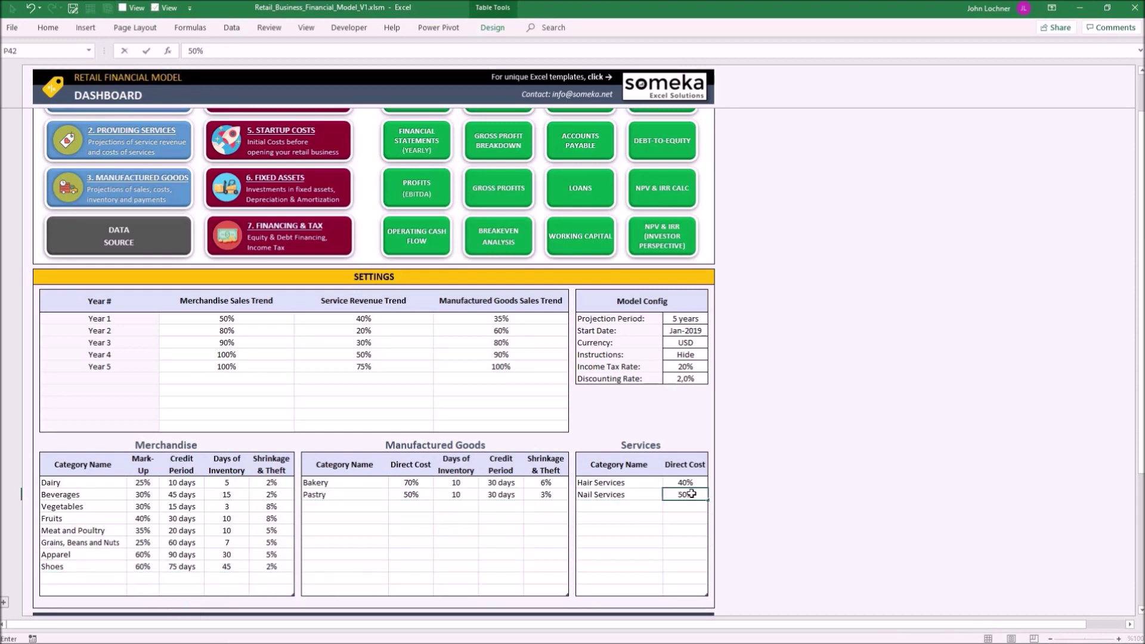
key(Return)
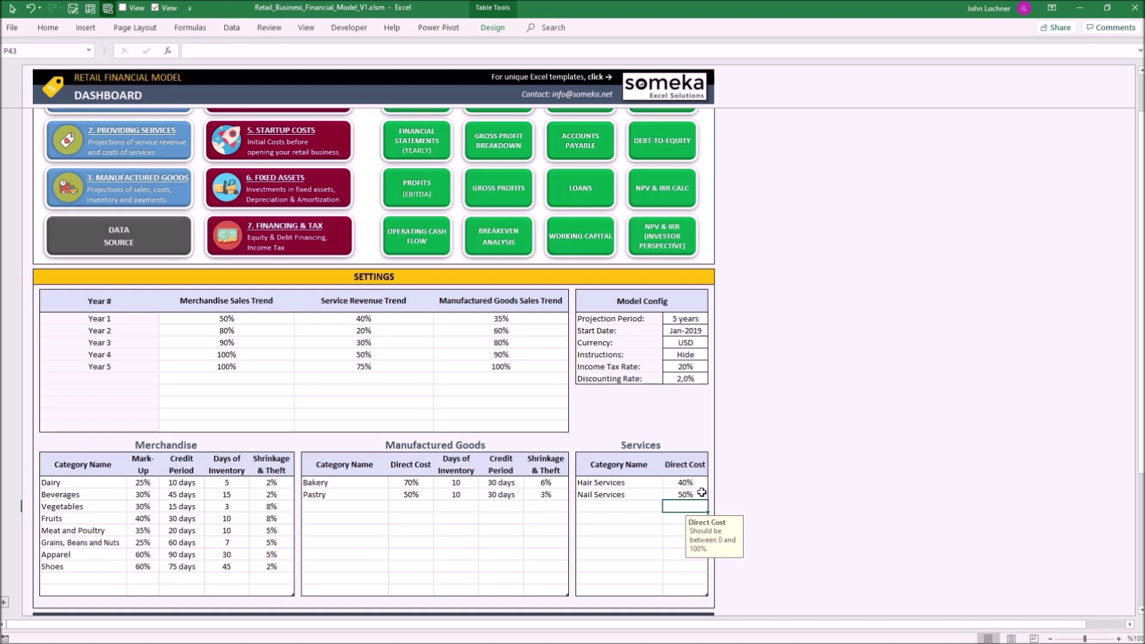
scroll(339, 503, up, 2)
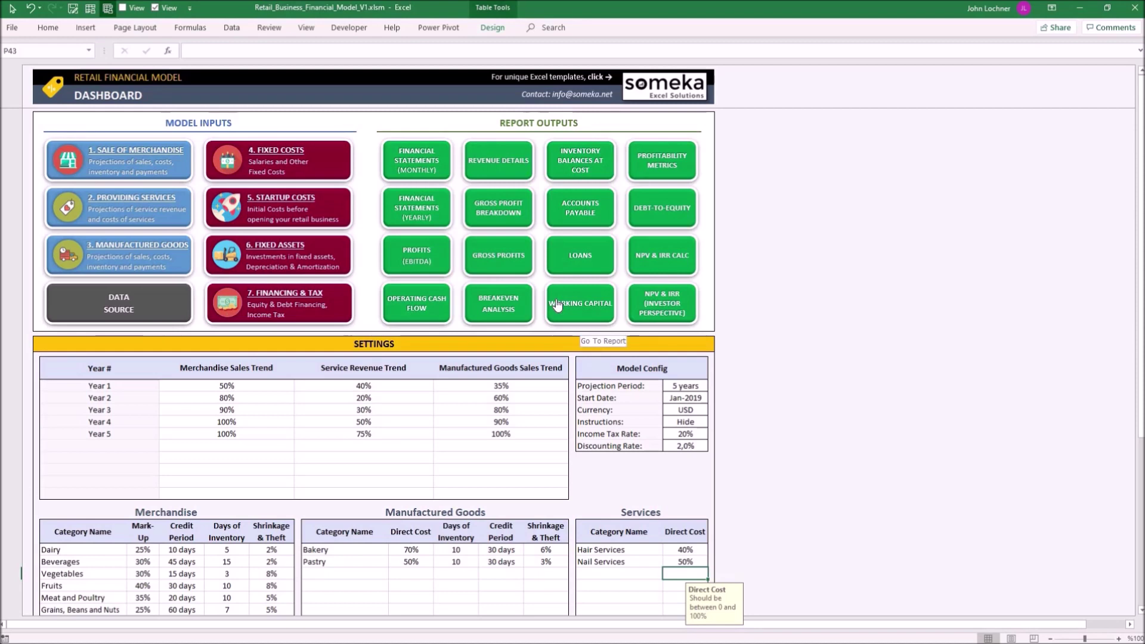
click(126, 157)
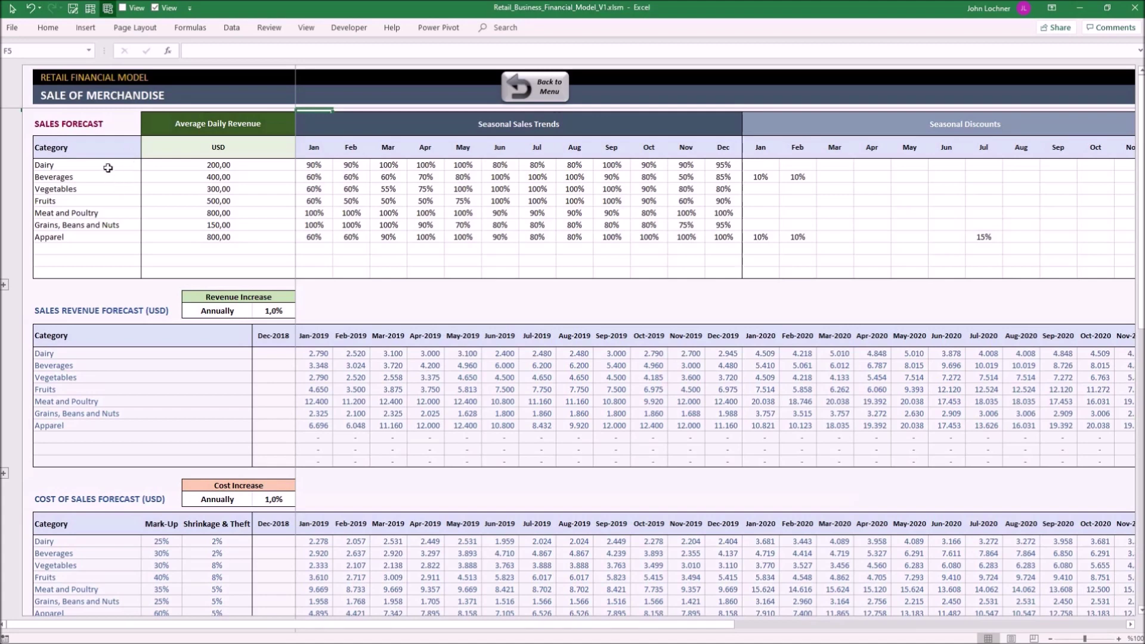
click(109, 164)
drag(108, 164, 103, 260)
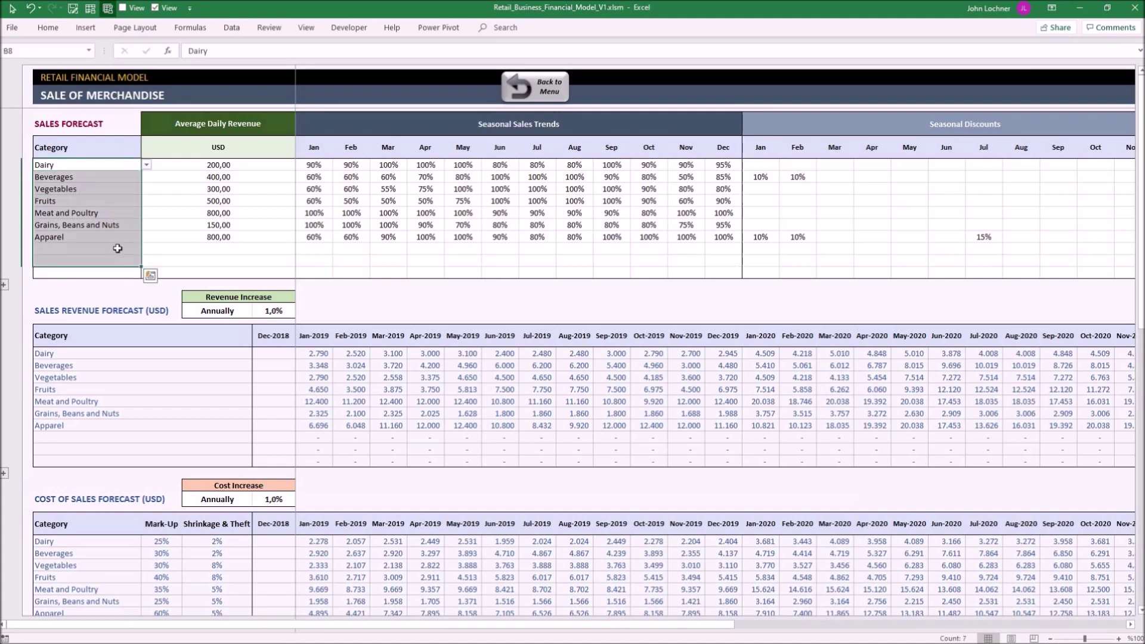
click(117, 248)
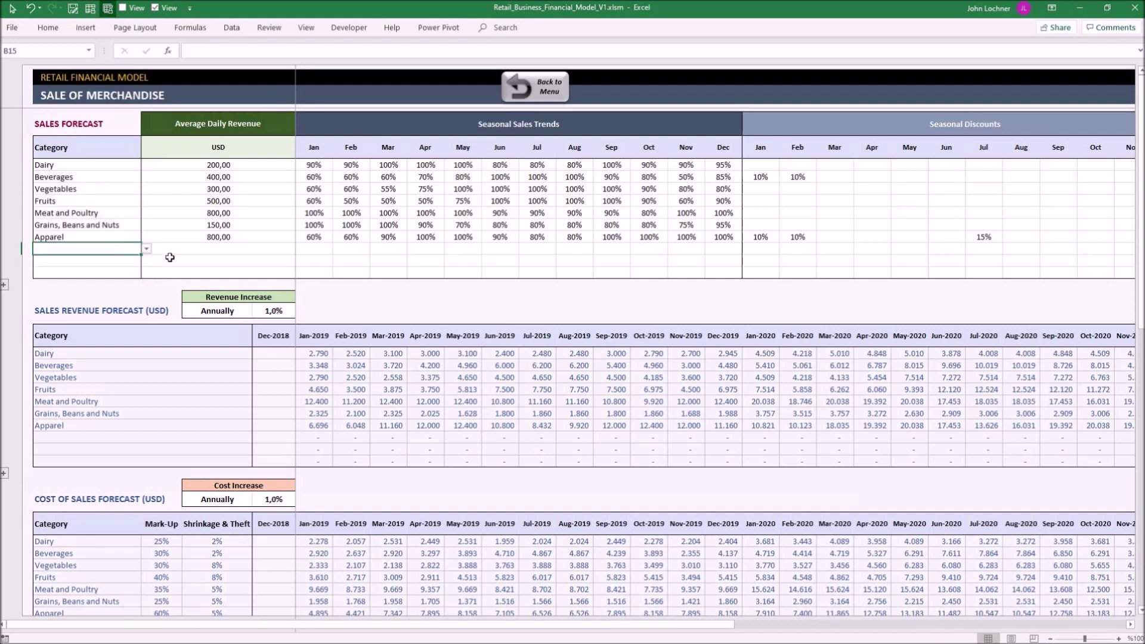
click(196, 249)
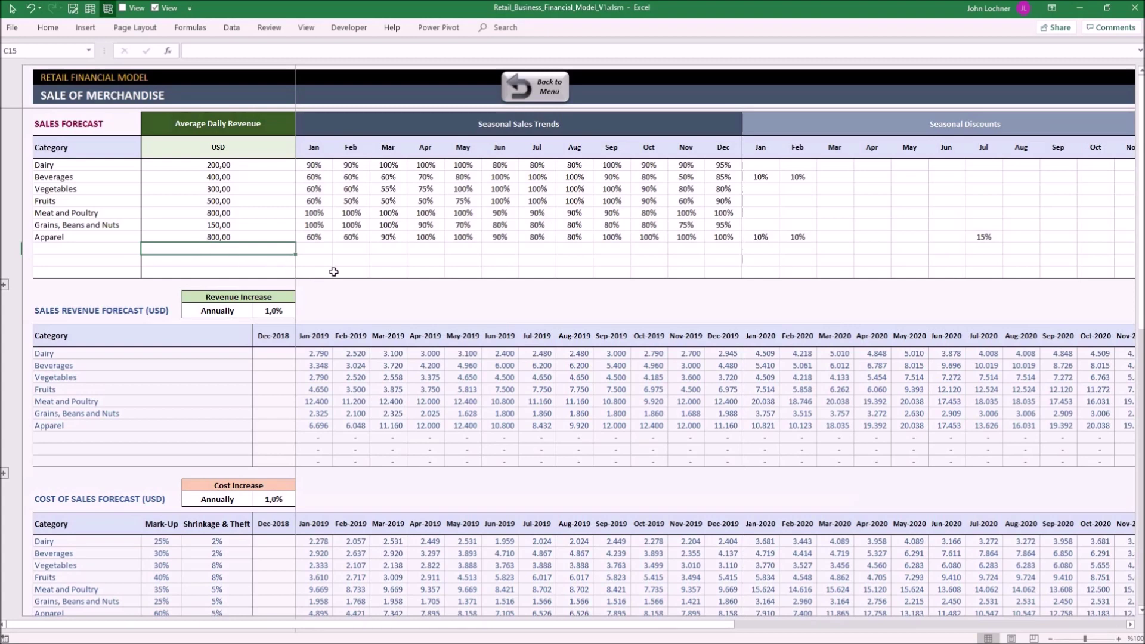
drag(321, 246, 687, 245)
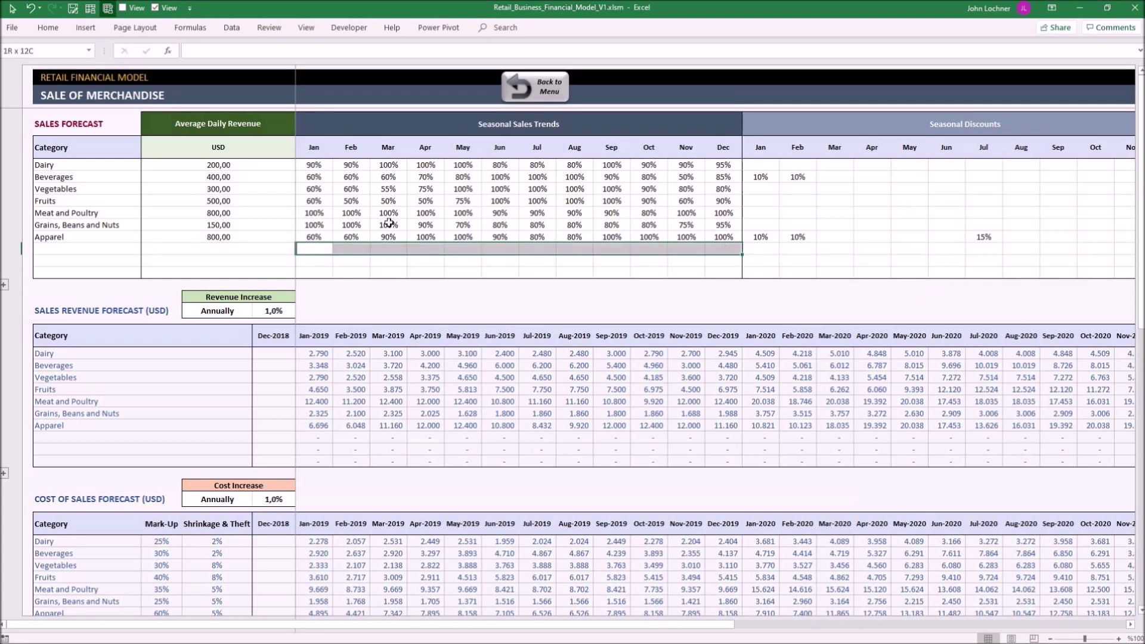
click(322, 250)
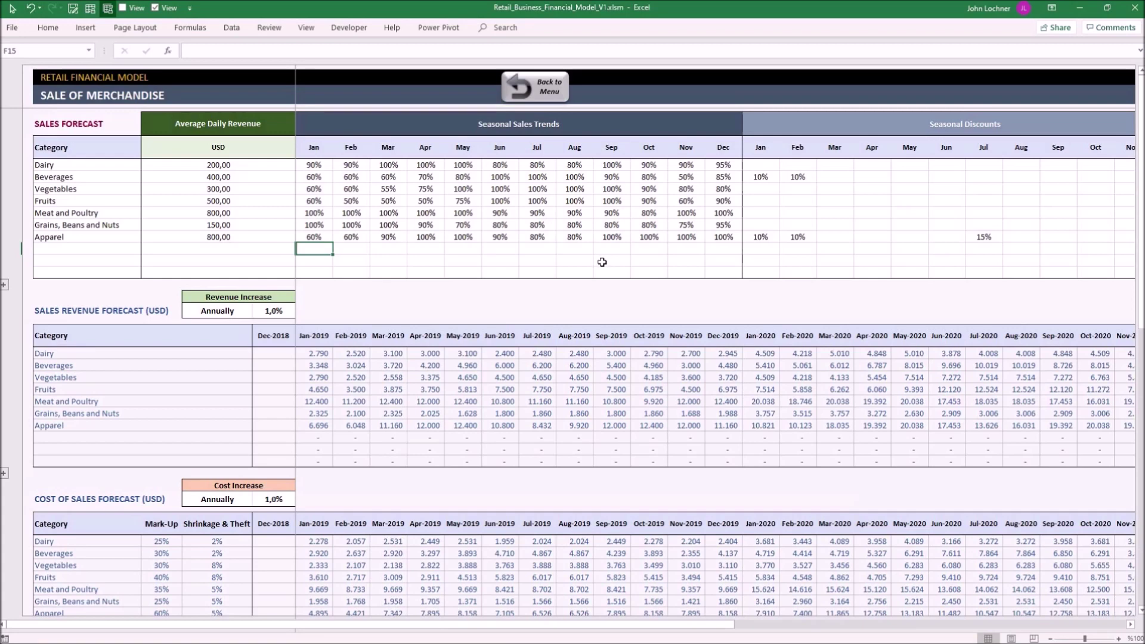
drag(500, 248, 590, 249)
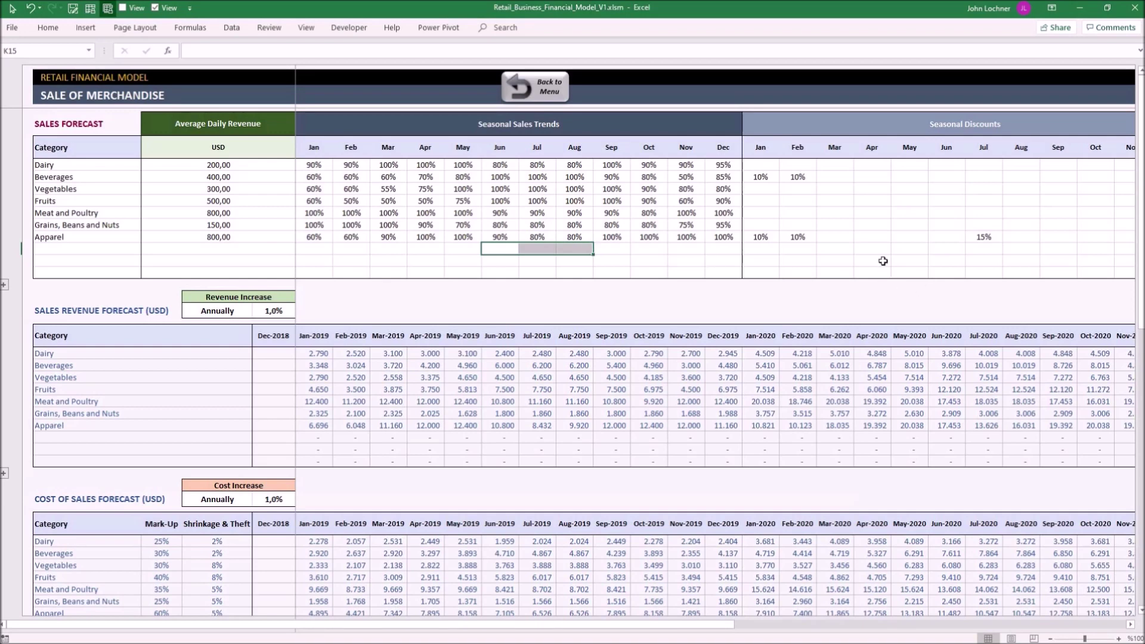
drag(927, 245, 945, 246)
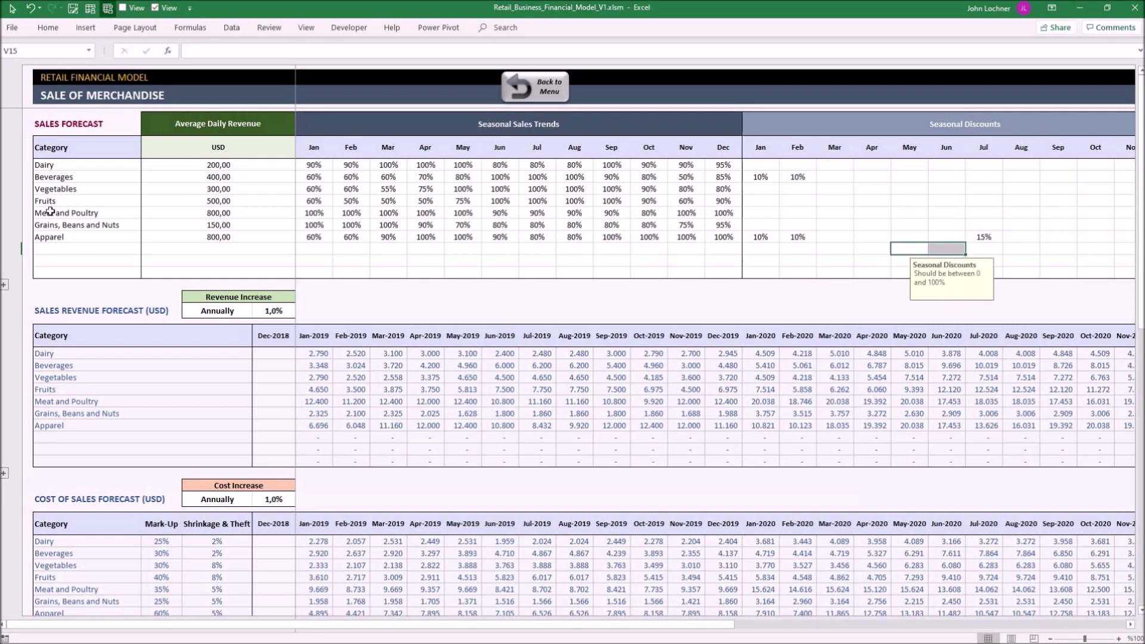
click(76, 248)
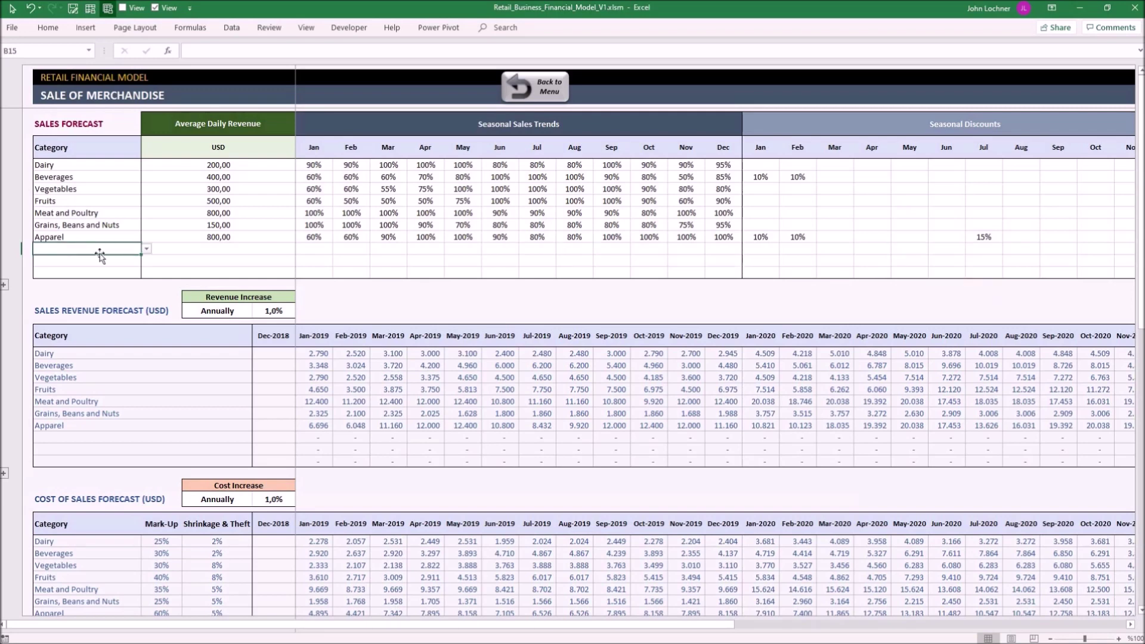
Add Shoes as a merchandise row with 600 average daily revenue.
click(147, 249)
click(89, 311)
click(201, 251)
text(600)
key(Return)
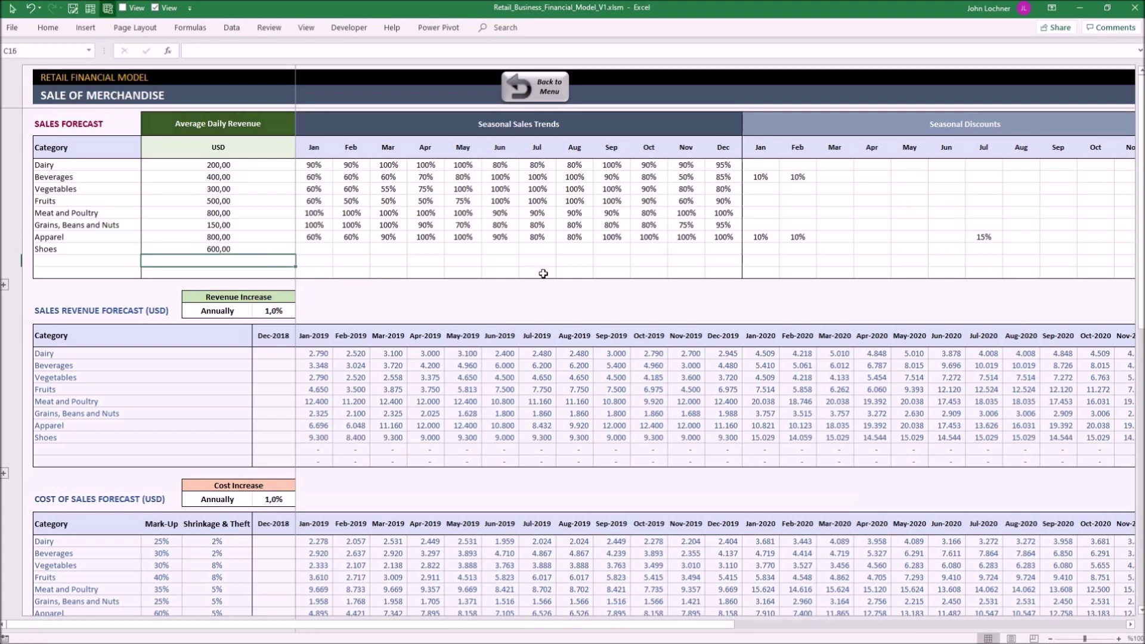
Give Shoes an 80% seasonal sales trend for June, July and August.
click(503, 248)
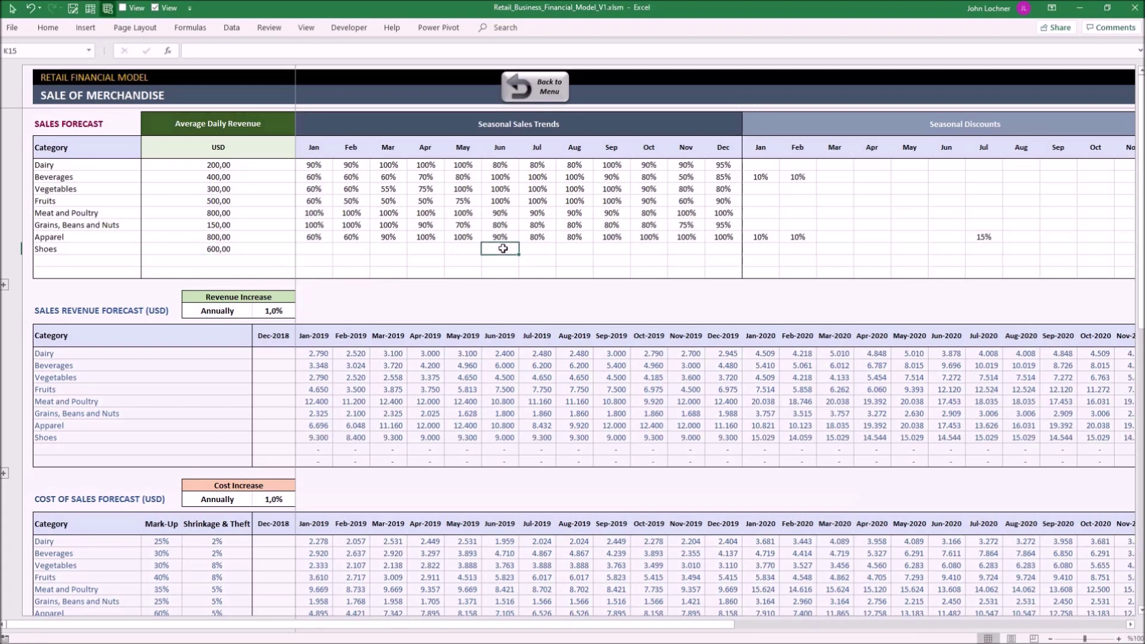
text(80)
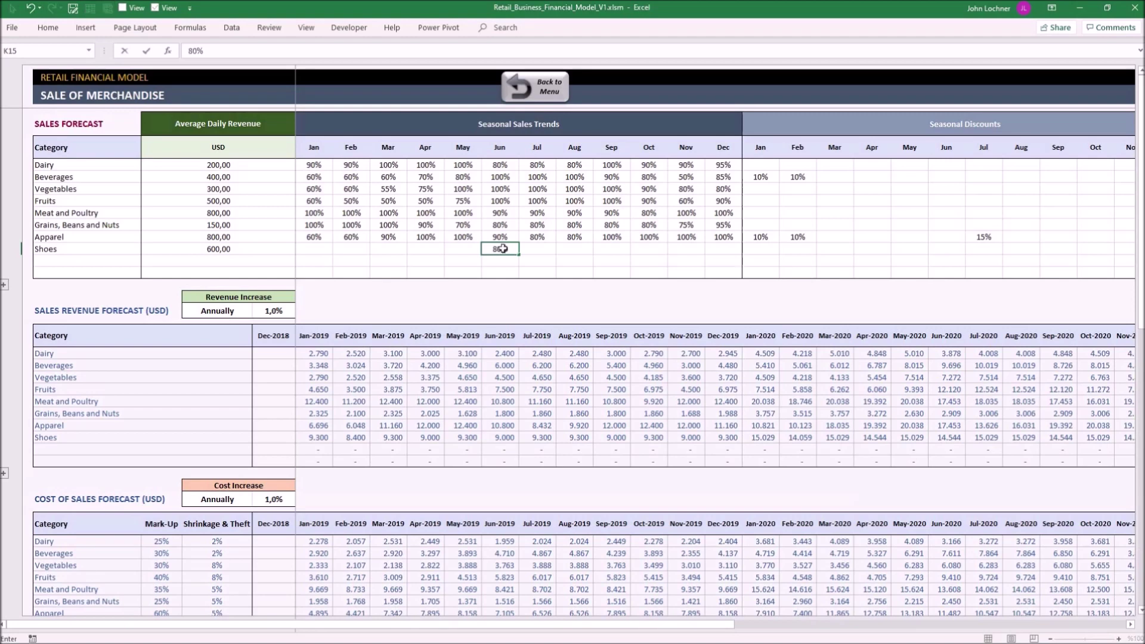
key(ctrl+Return)
key(ctrl+c)
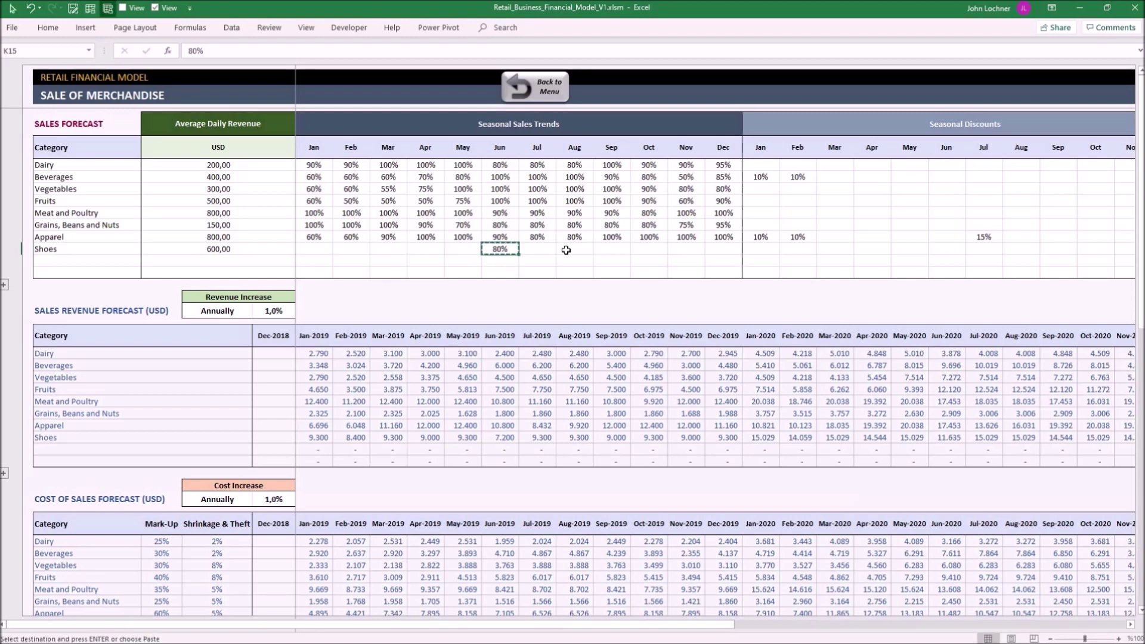
drag(537, 249, 571, 255)
right_click(568, 251)
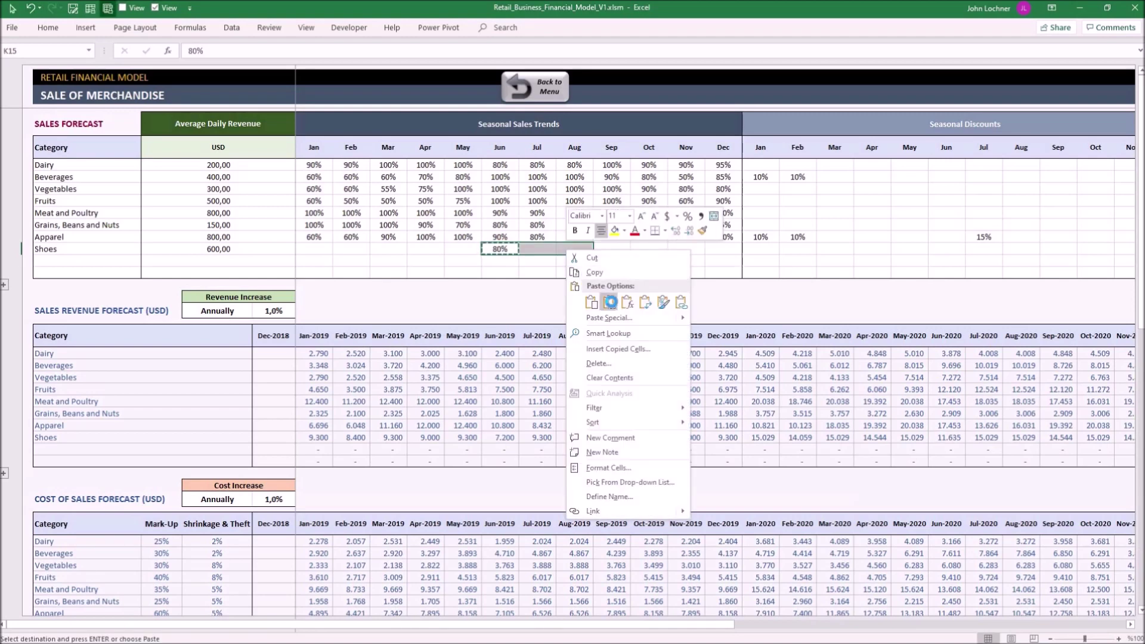
click(610, 302)
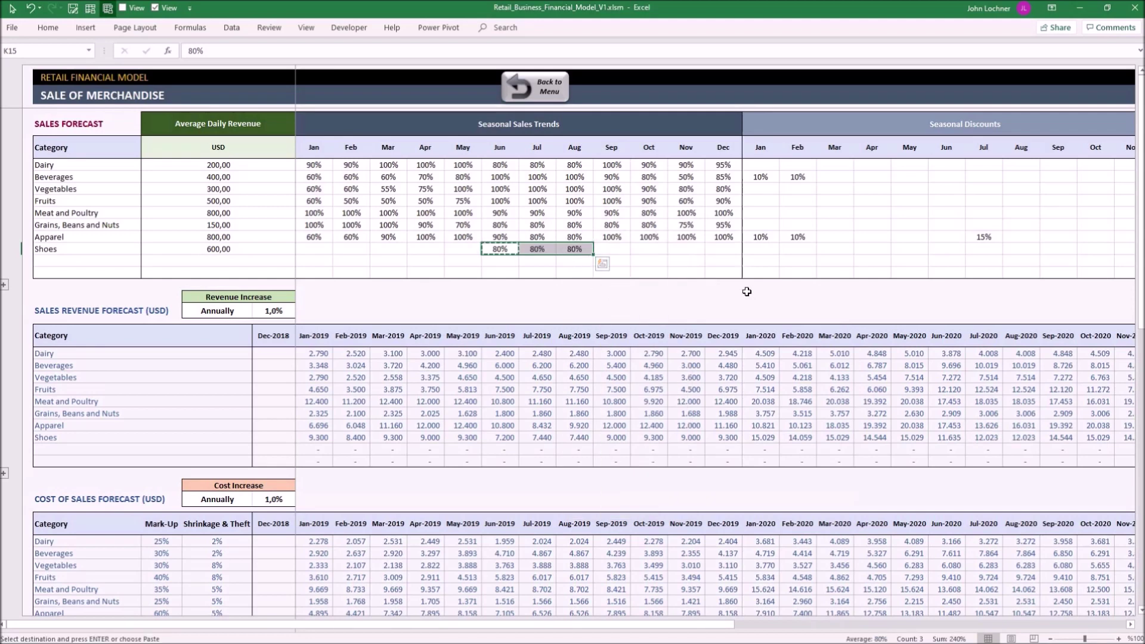
Set a 20% Shoes seasonal discount for June, July and August.
click(952, 250)
text(20)
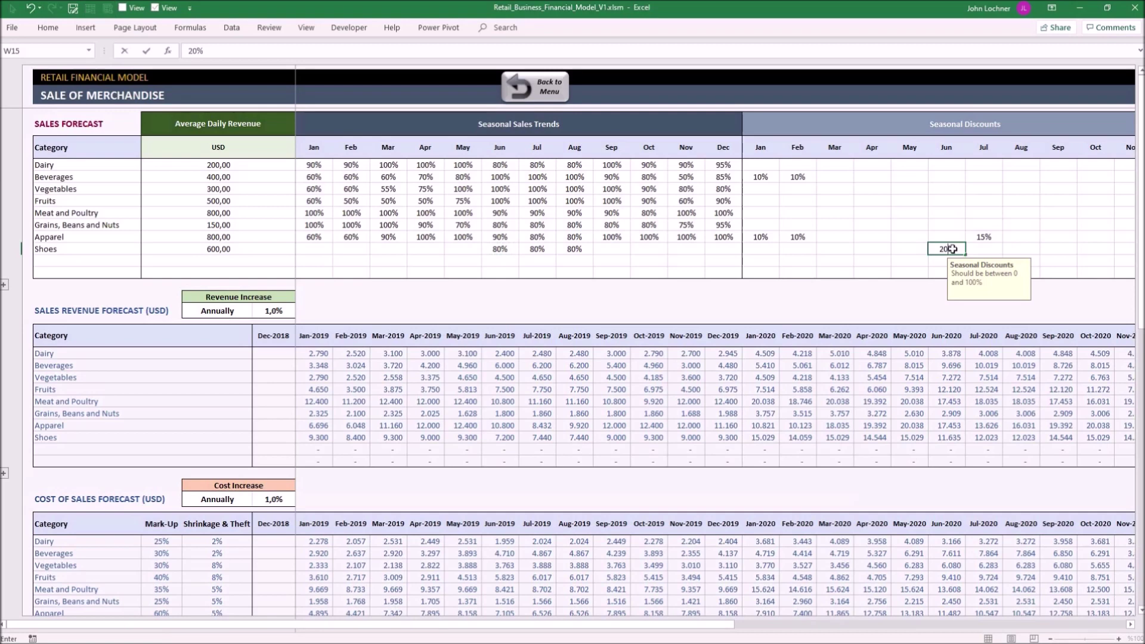
key(Tab)
text(20)
key(Tab)
key(F4)
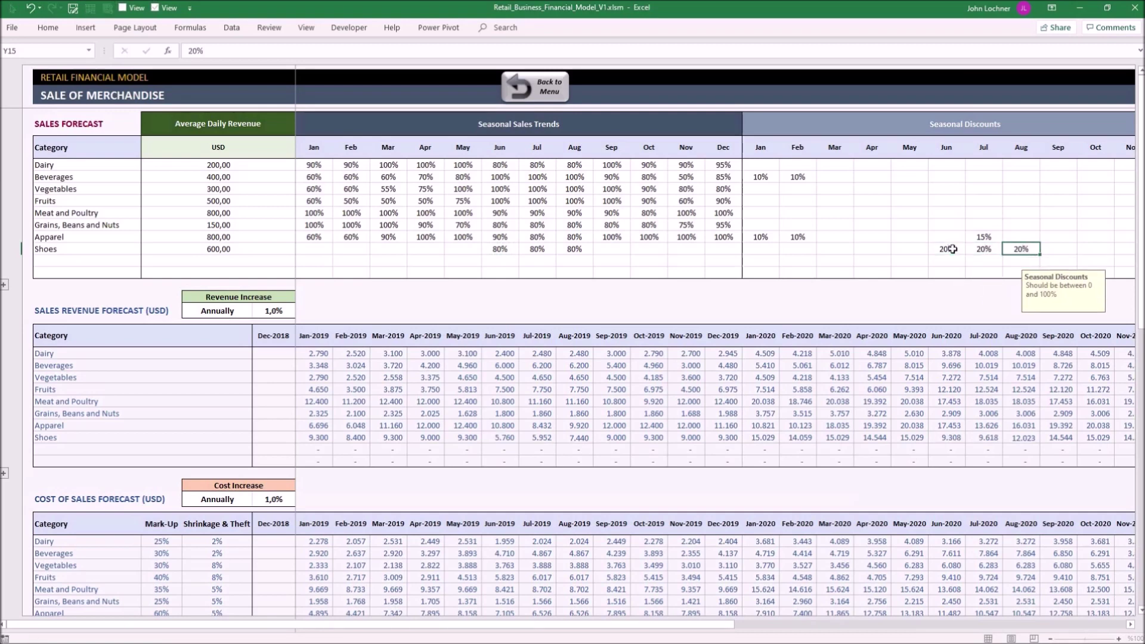
key(Return)
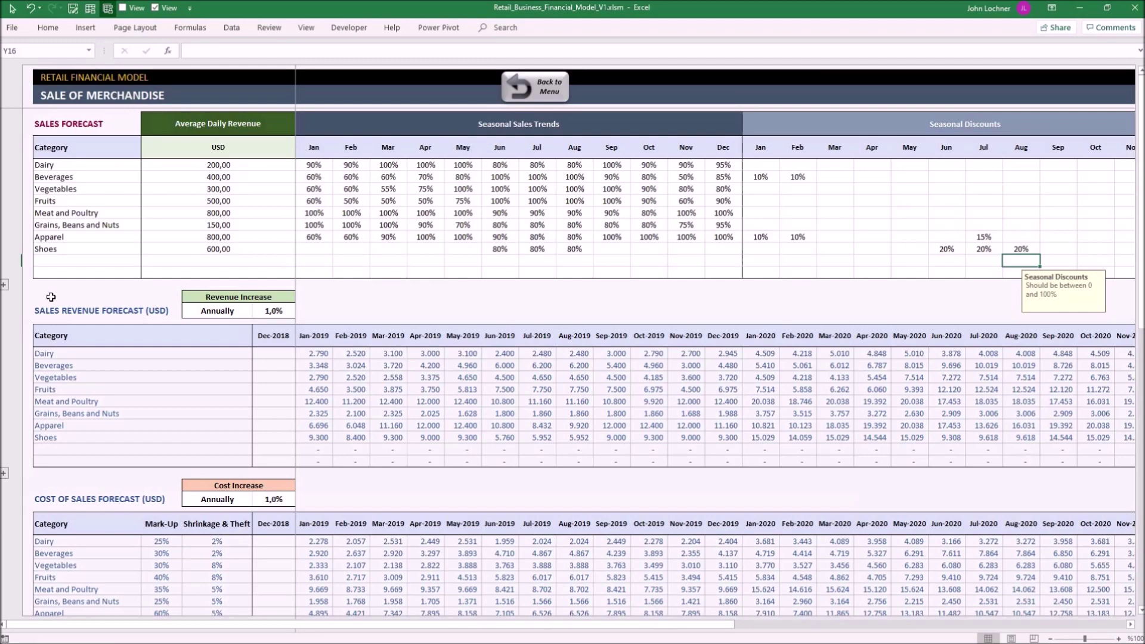
click(5, 286)
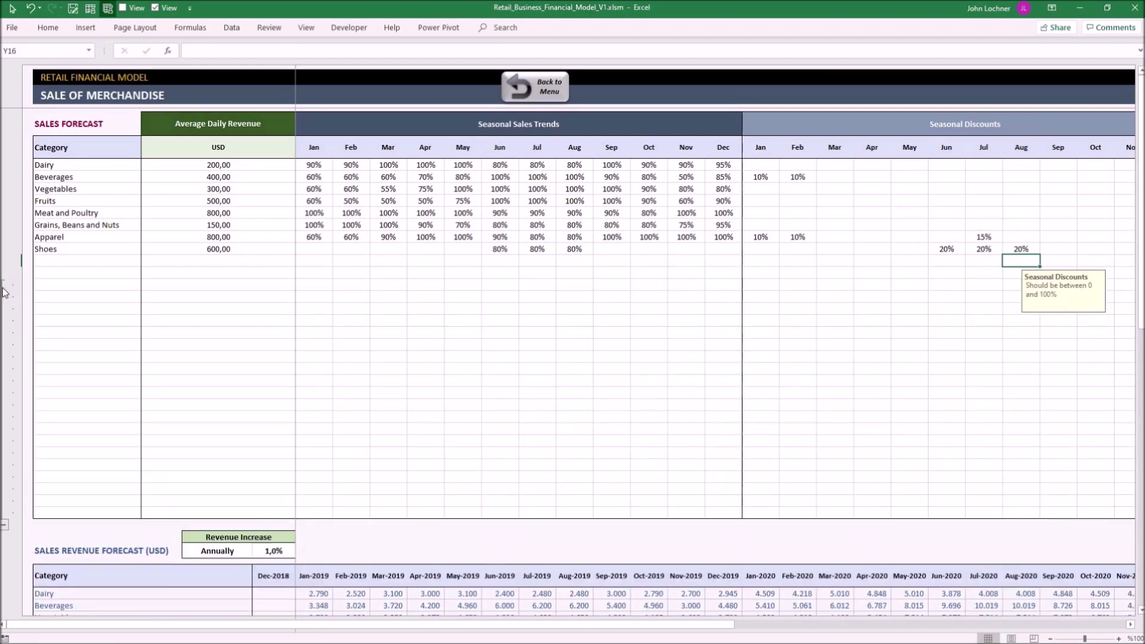
click(4, 292)
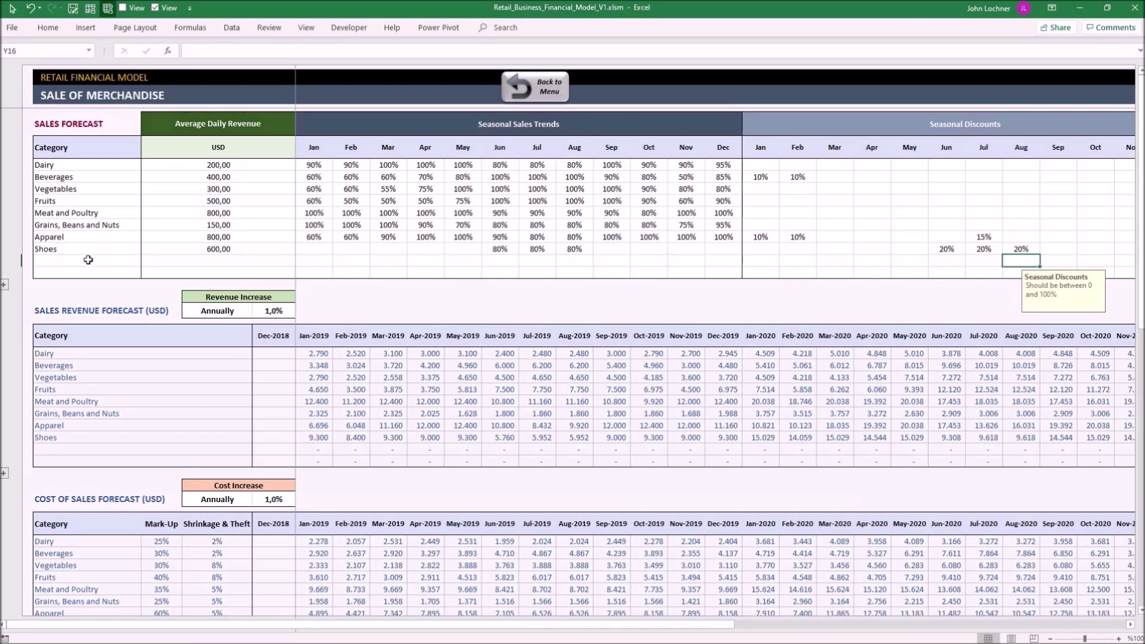
drag(87, 260, 549, 275)
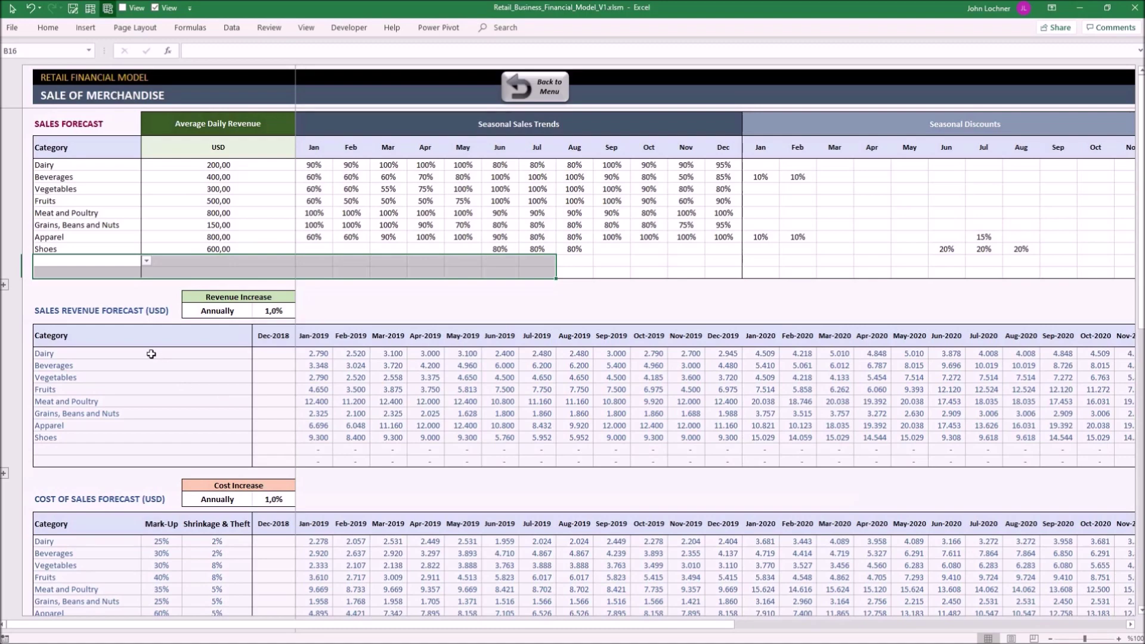
drag(582, 432, 41, 354)
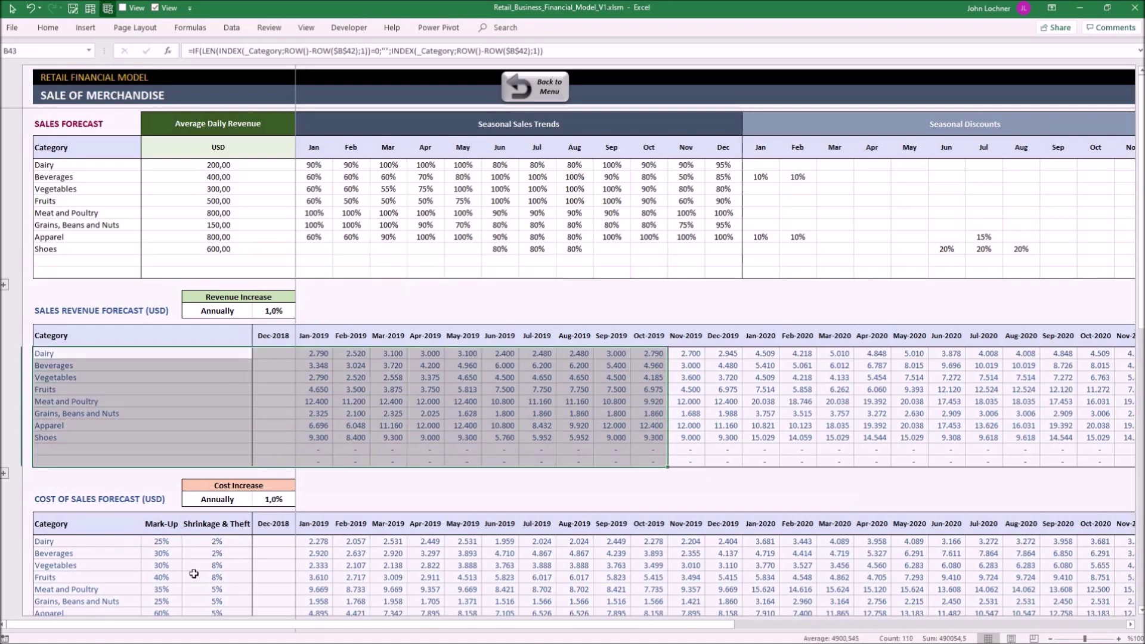
drag(41, 541, 218, 577)
drag(611, 640, 627, 602)
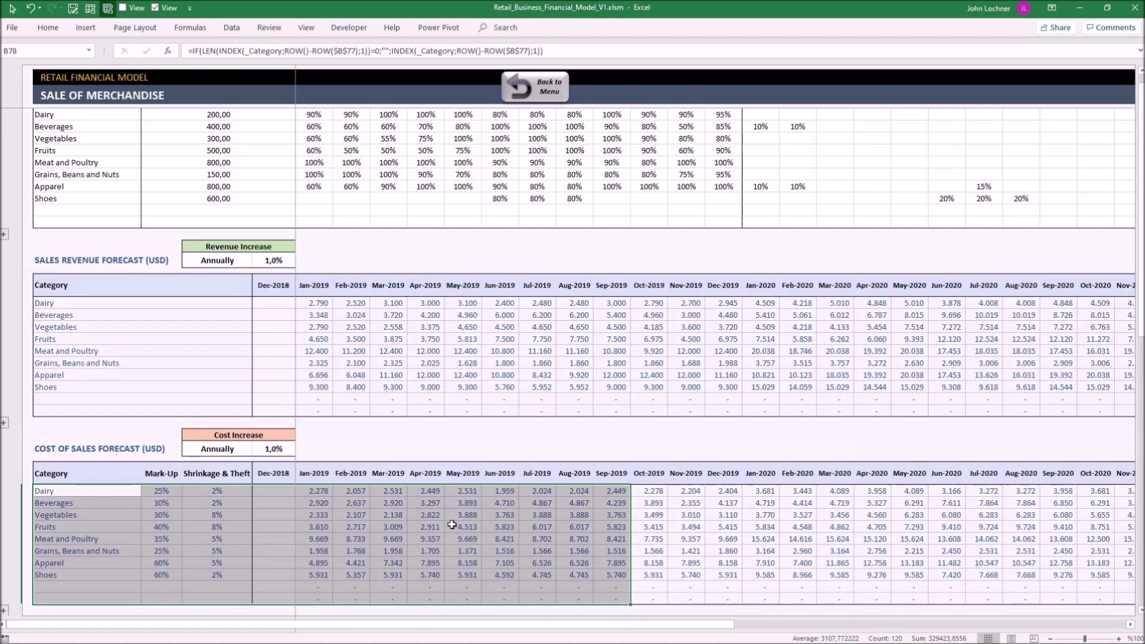
scroll(418, 442, up, 1)
click(370, 270)
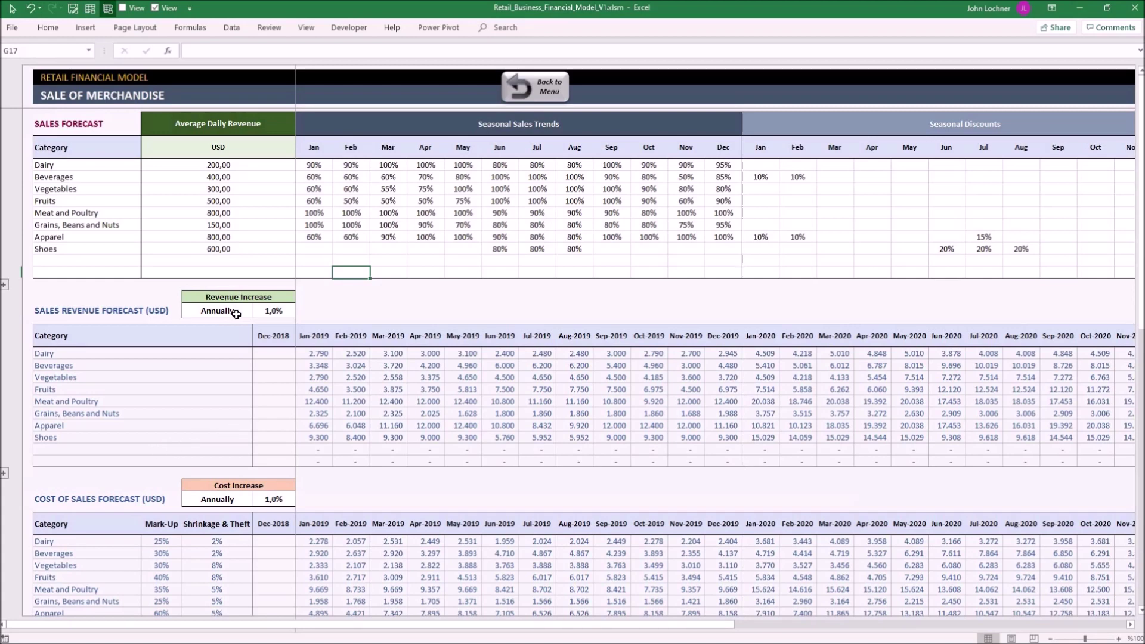
Make revenue increase Semi-Annually at 2% and check the recalculated revenue forecast.
click(244, 314)
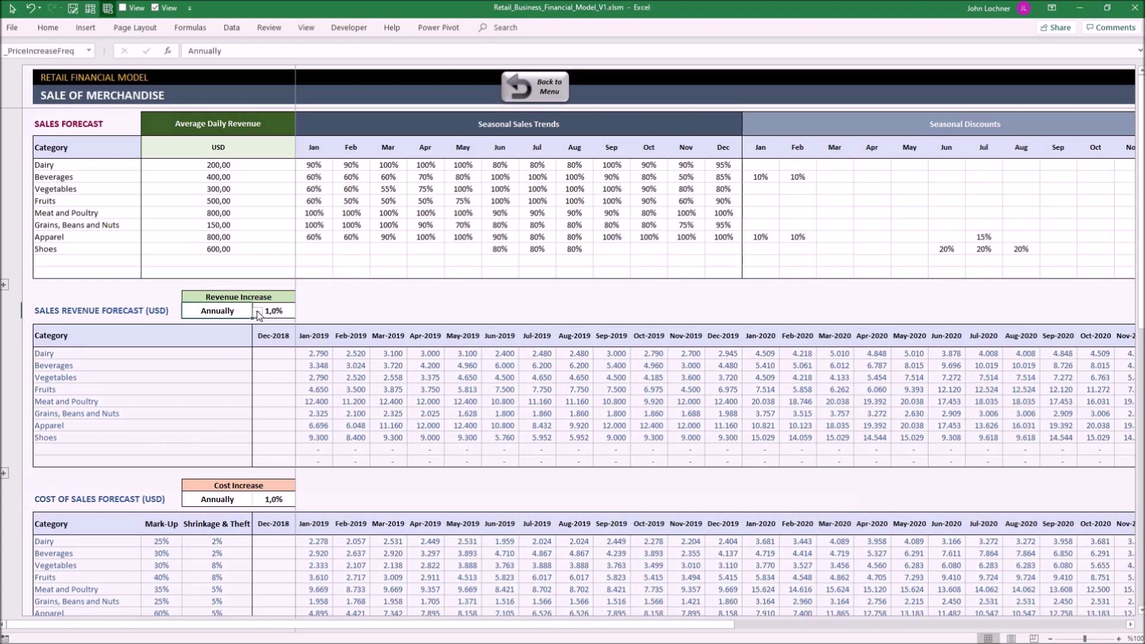
click(258, 311)
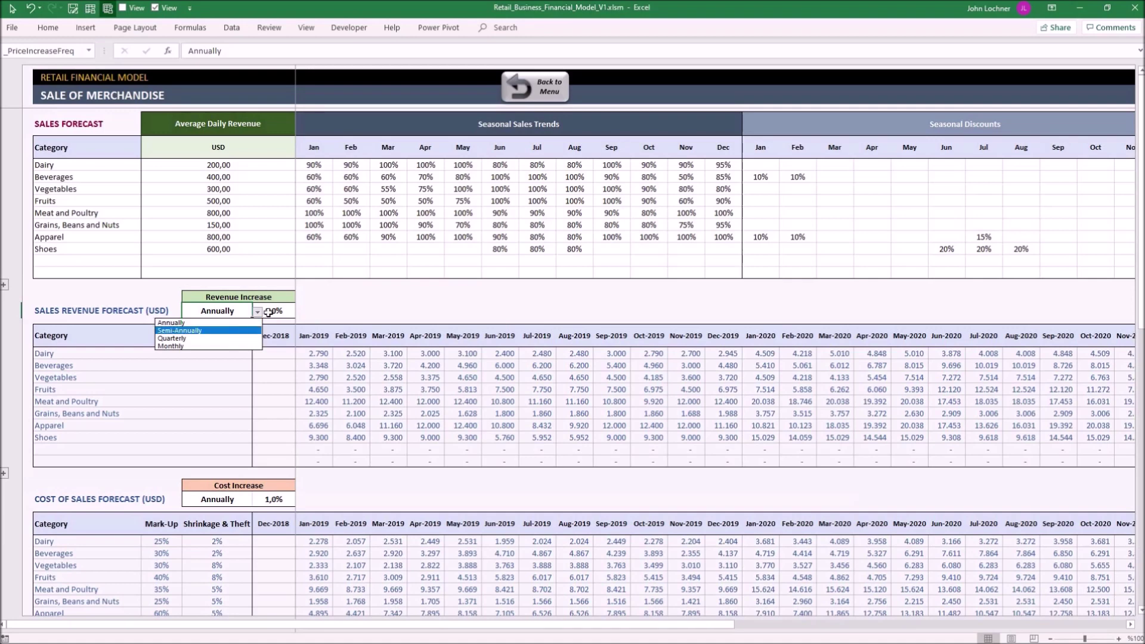
click(257, 335)
click(274, 311)
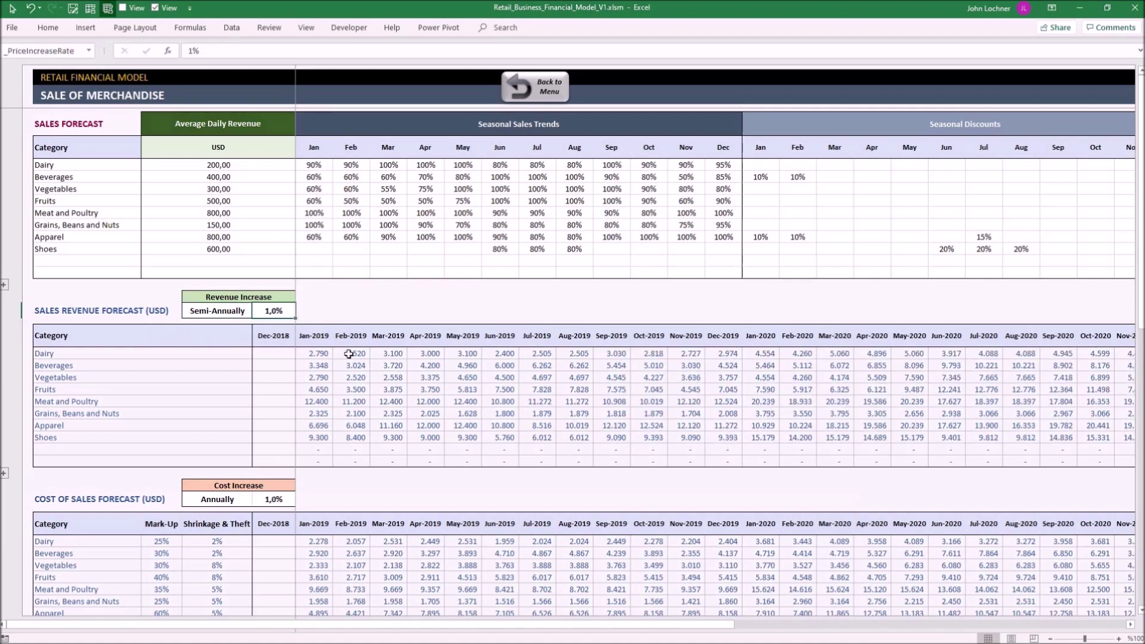
text(2)
key(Return)
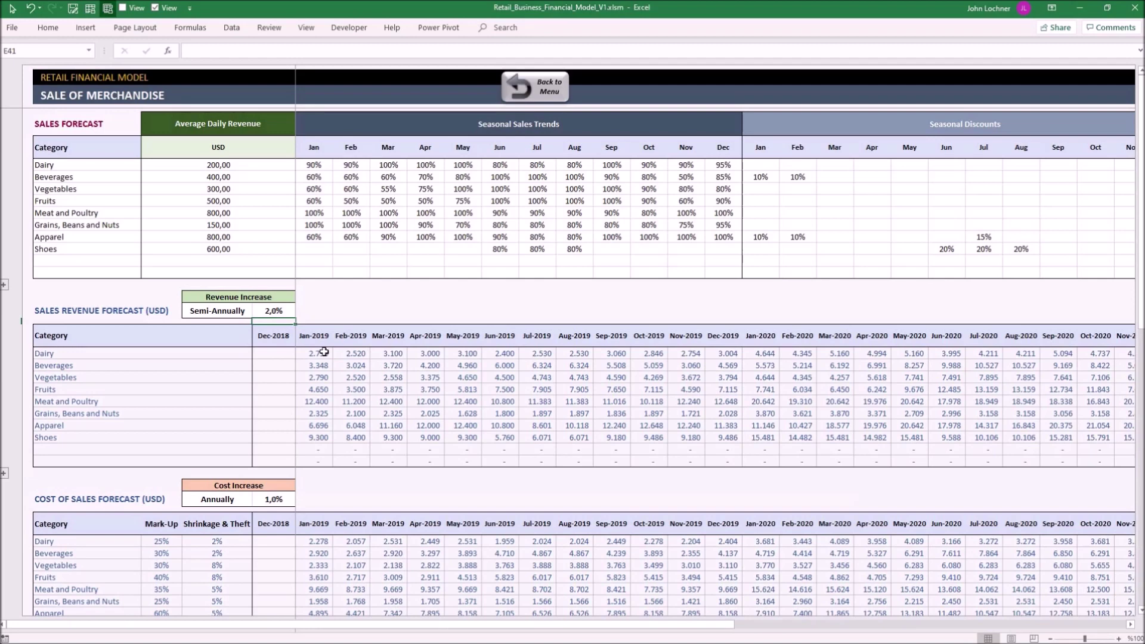
drag(323, 351, 1082, 435)
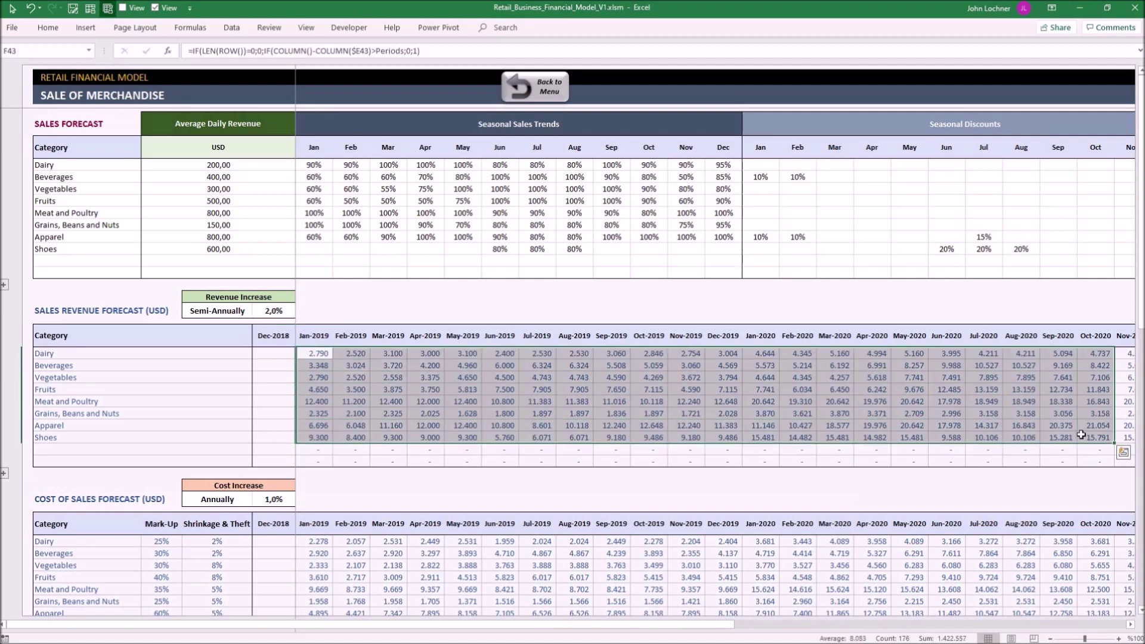
scroll(649, 397, down, 2)
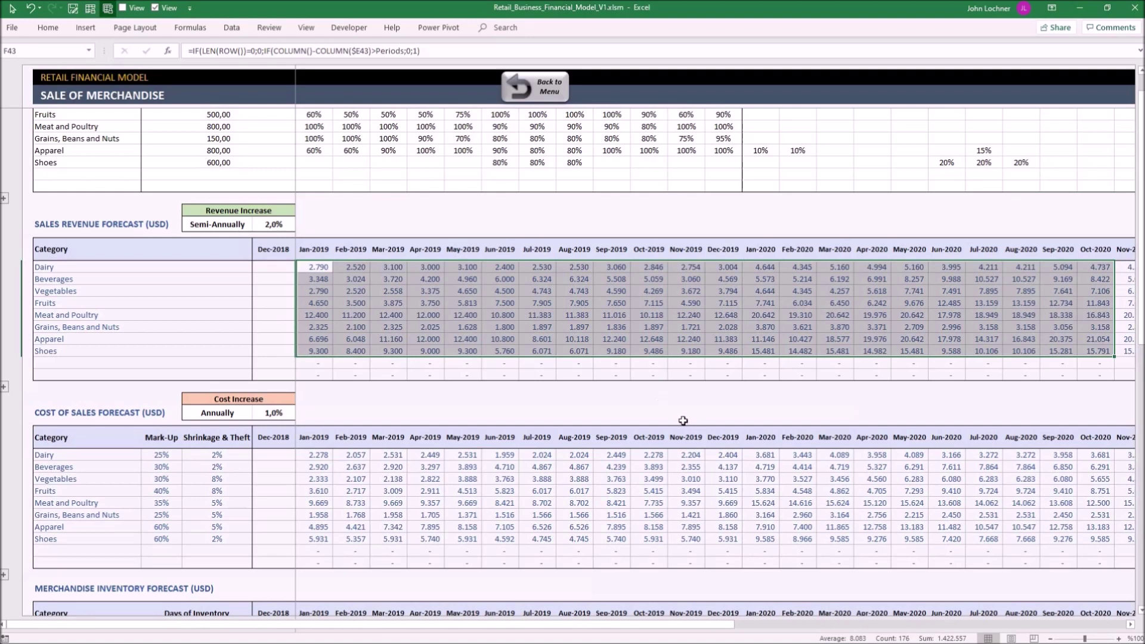
Make cost increase Semi-Annually at 1,0% and check the recalculated cost of sales.
click(247, 416)
click(257, 413)
click(237, 437)
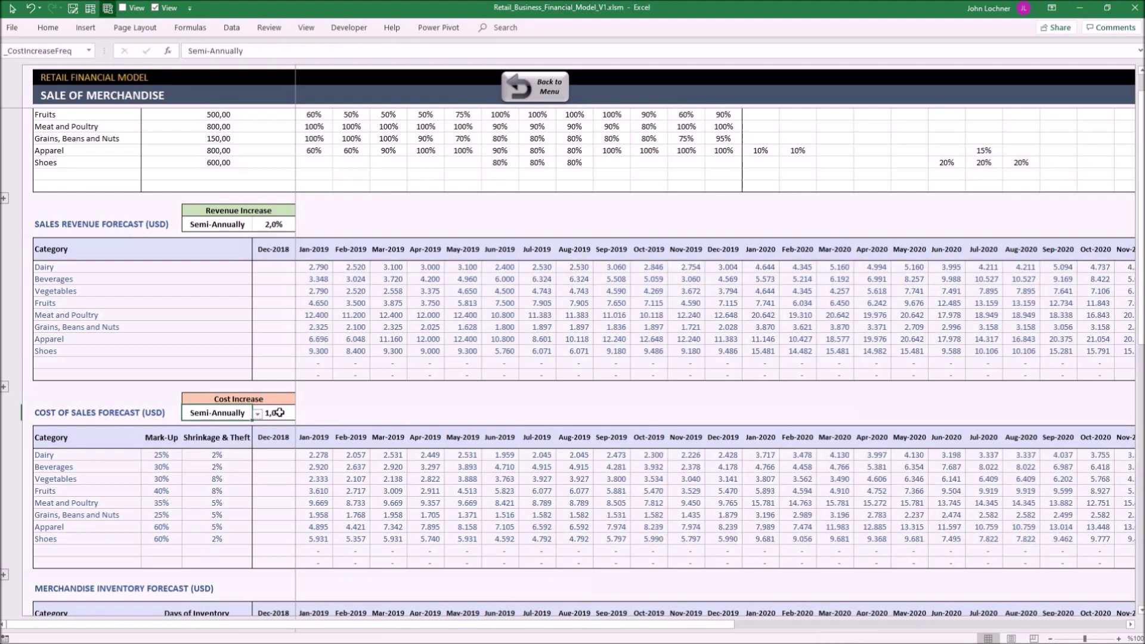
click(280, 413)
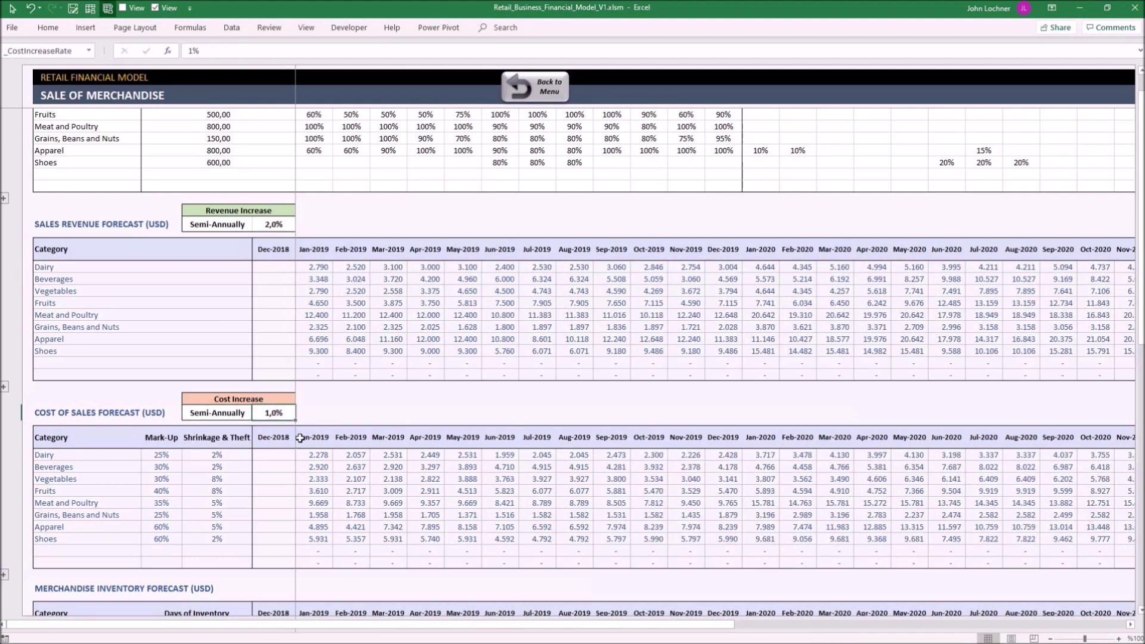
scroll(328, 394, down, 2)
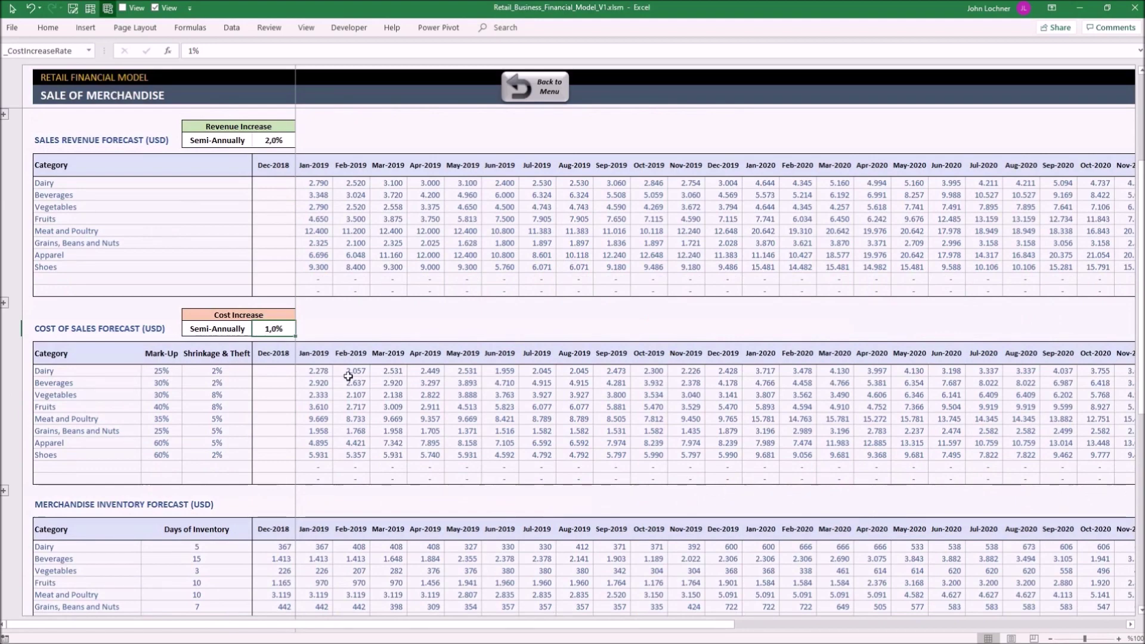
drag(317, 370, 1048, 448)
scroll(657, 434, down, 5)
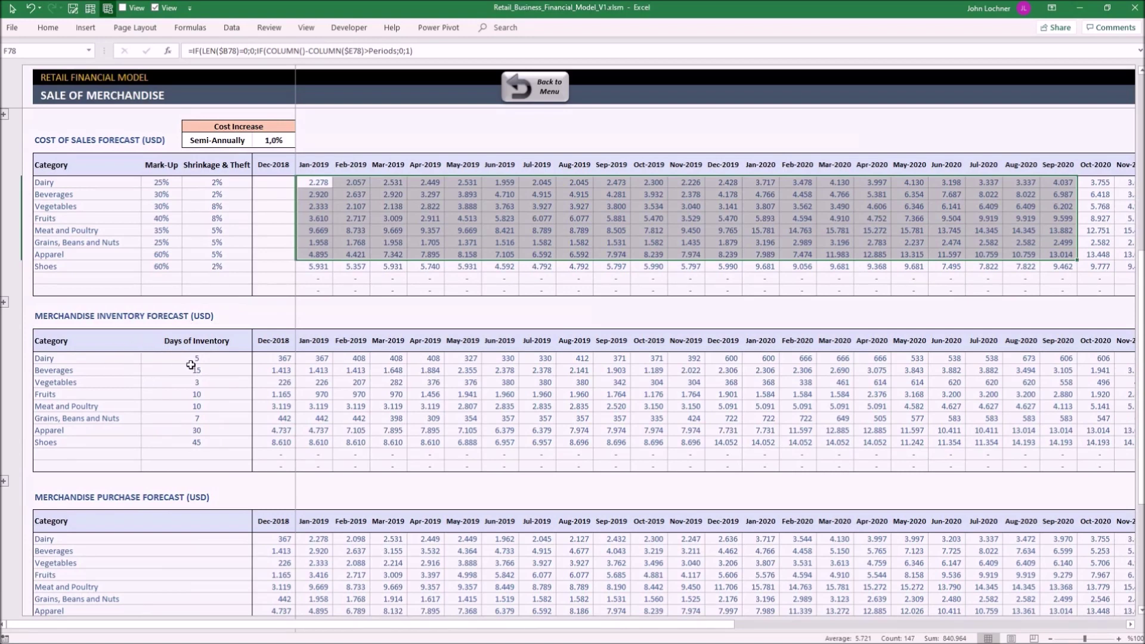
click(323, 362)
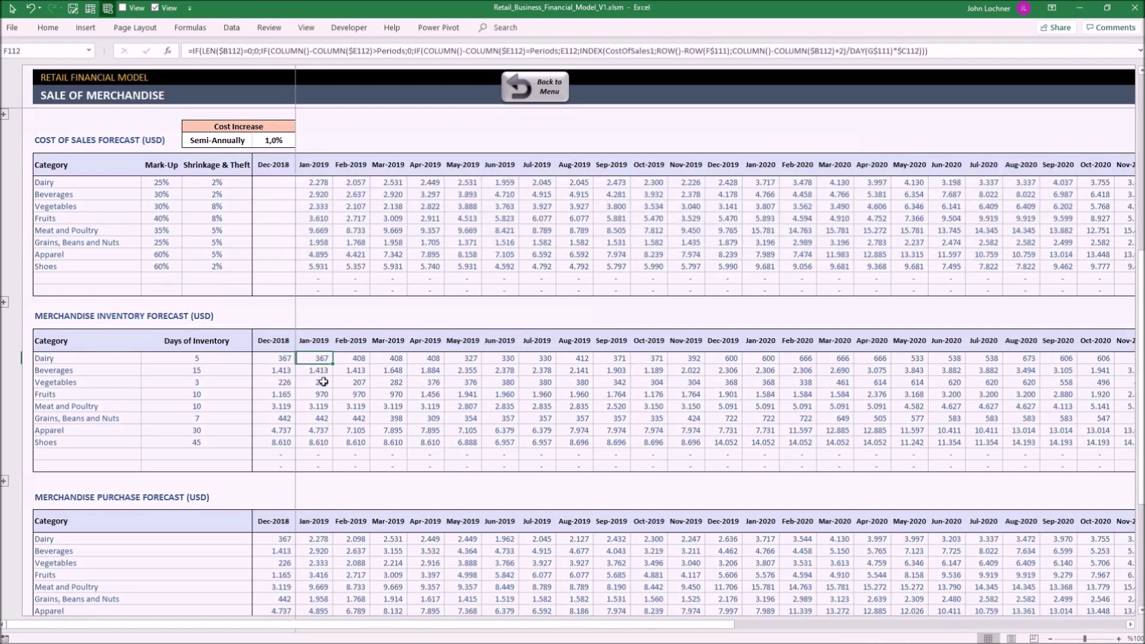
scroll(323, 381, down, 4)
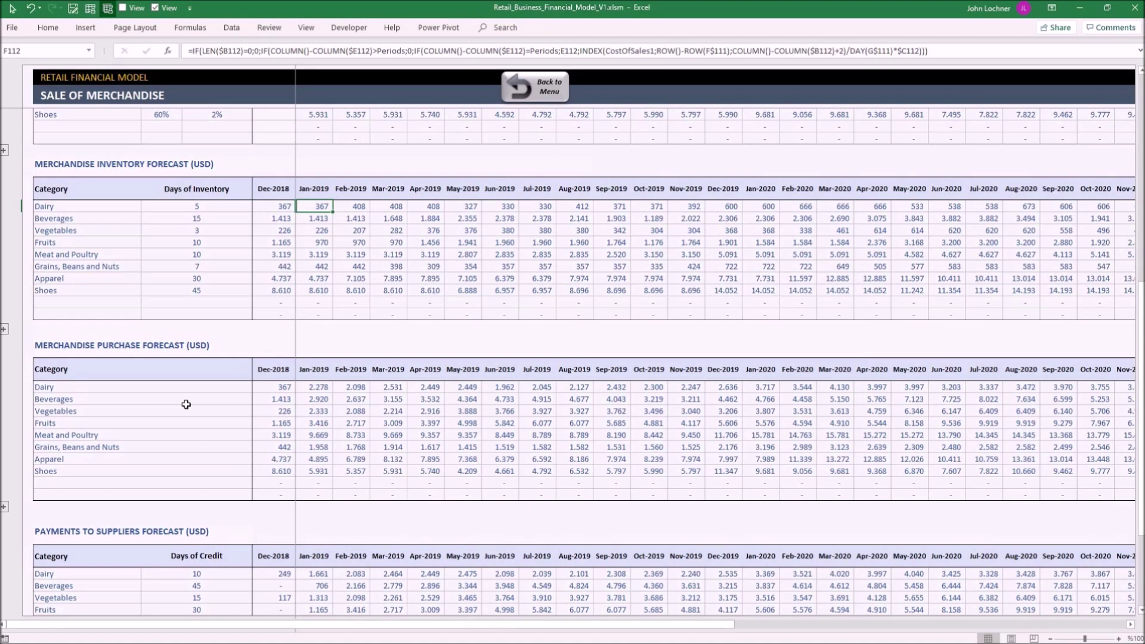
drag(325, 389, 317, 471)
drag(352, 387, 352, 473)
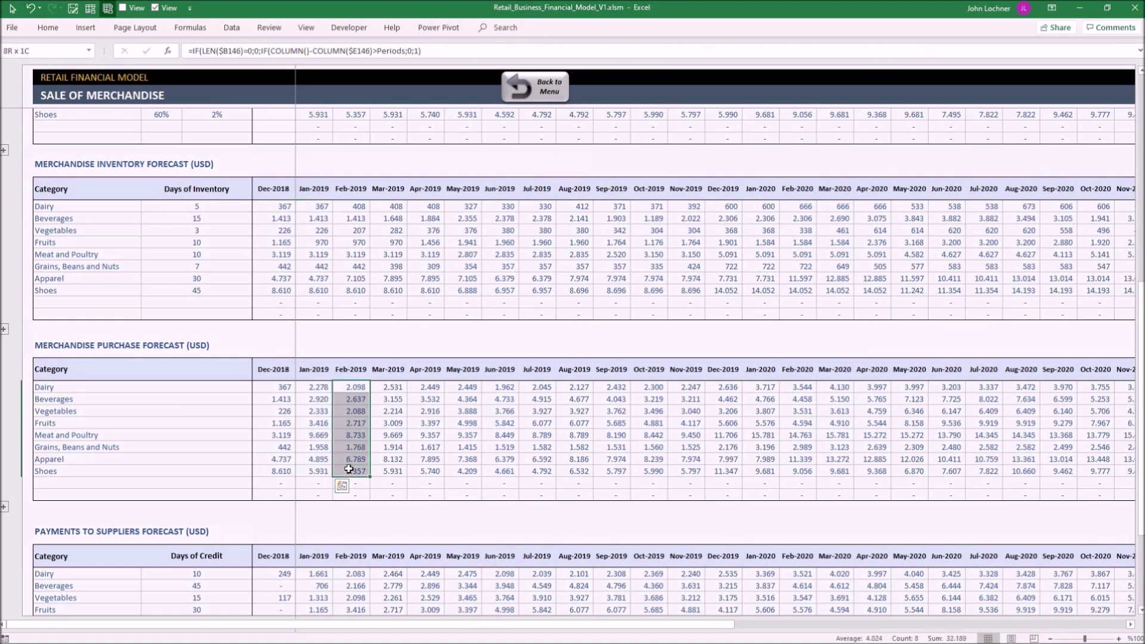
scroll(275, 462, down, 5)
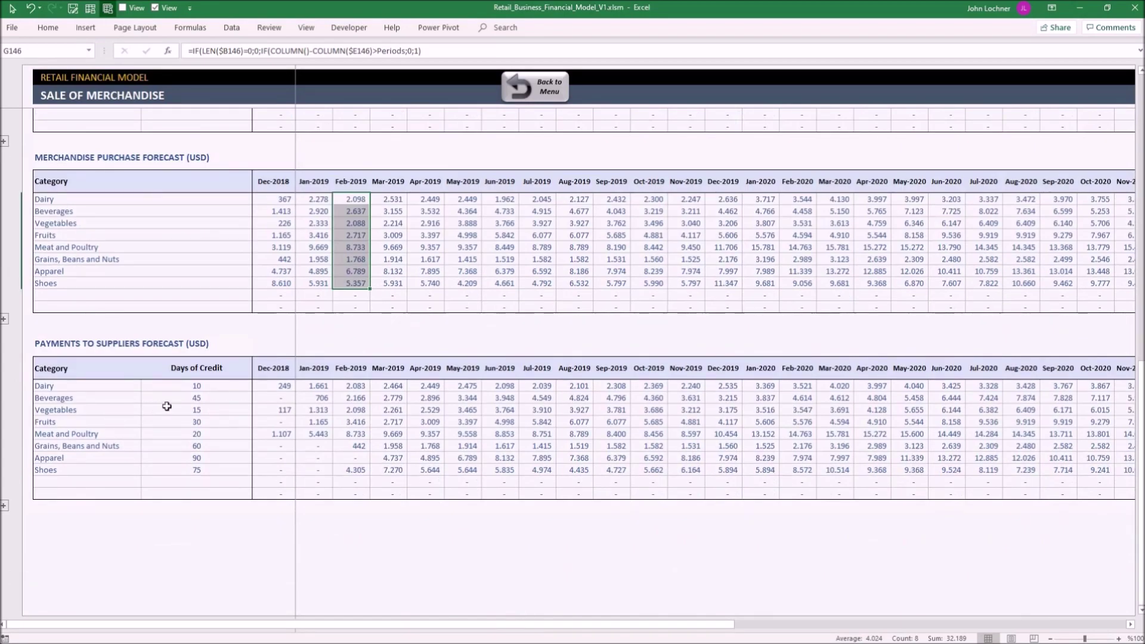
click(322, 398)
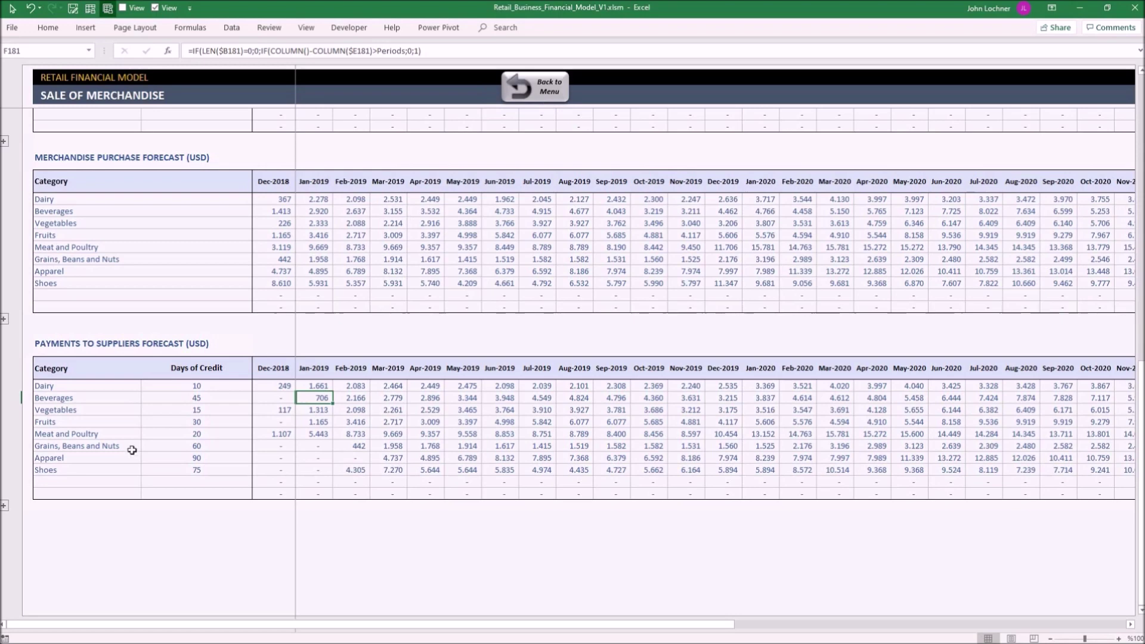
click(538, 90)
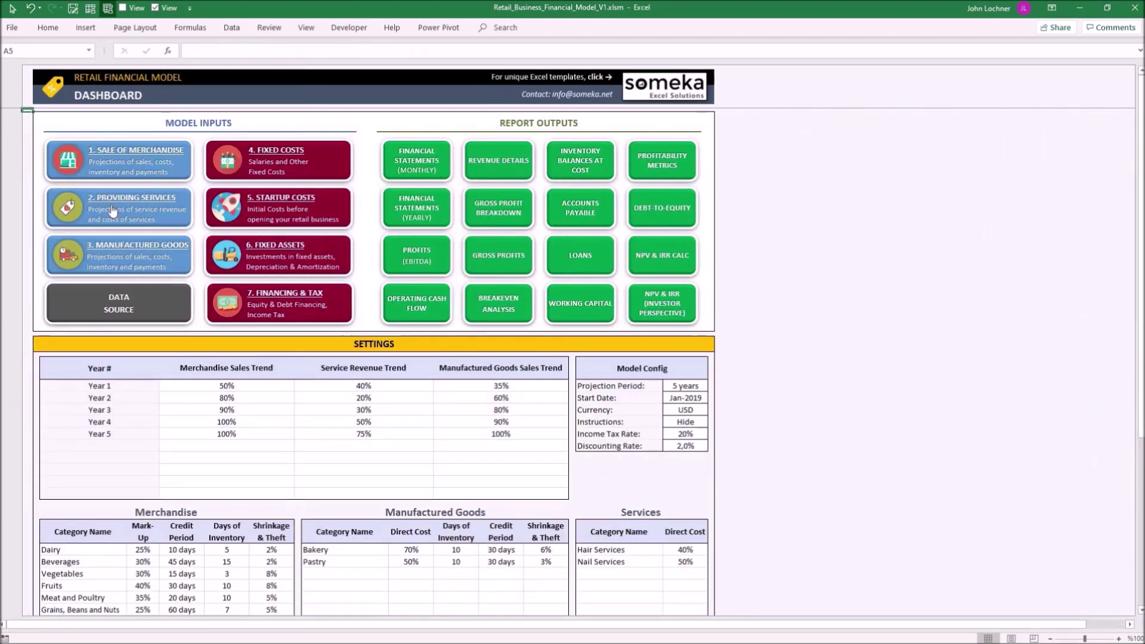
Add Nail Services below Hair Services with 600 average daily revenue.
click(111, 205)
right_click(102, 205)
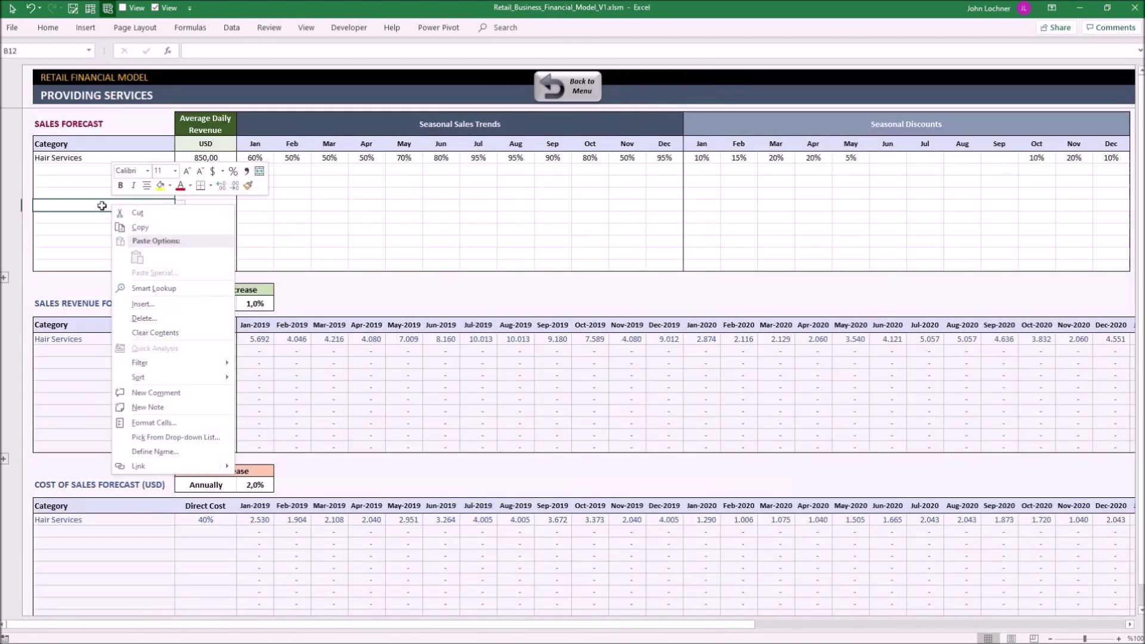
key(Escape)
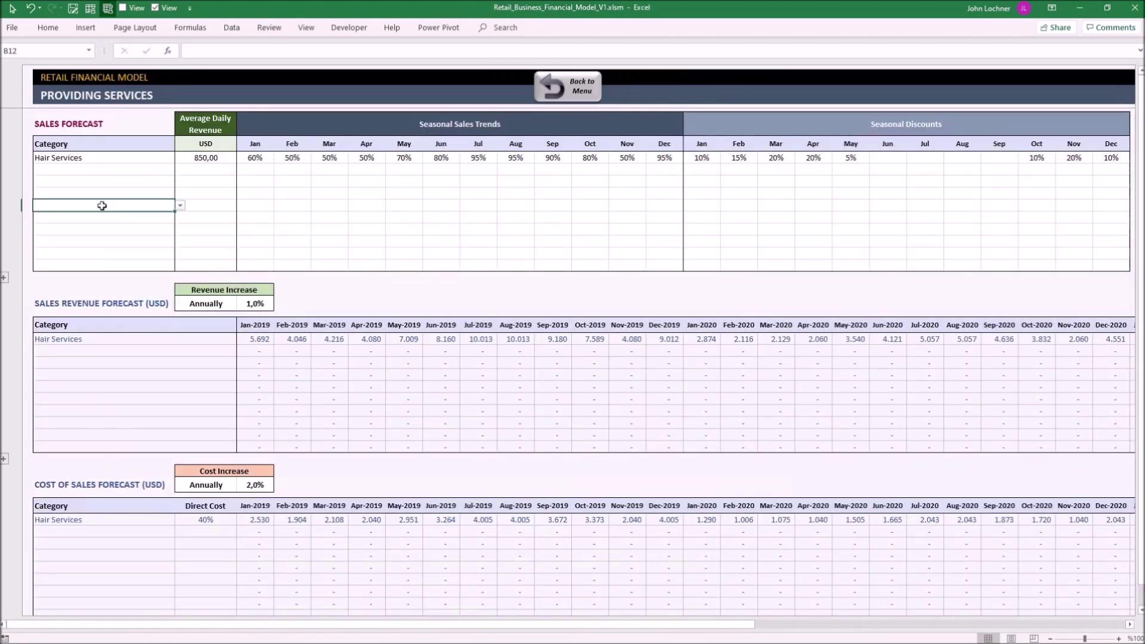
click(137, 168)
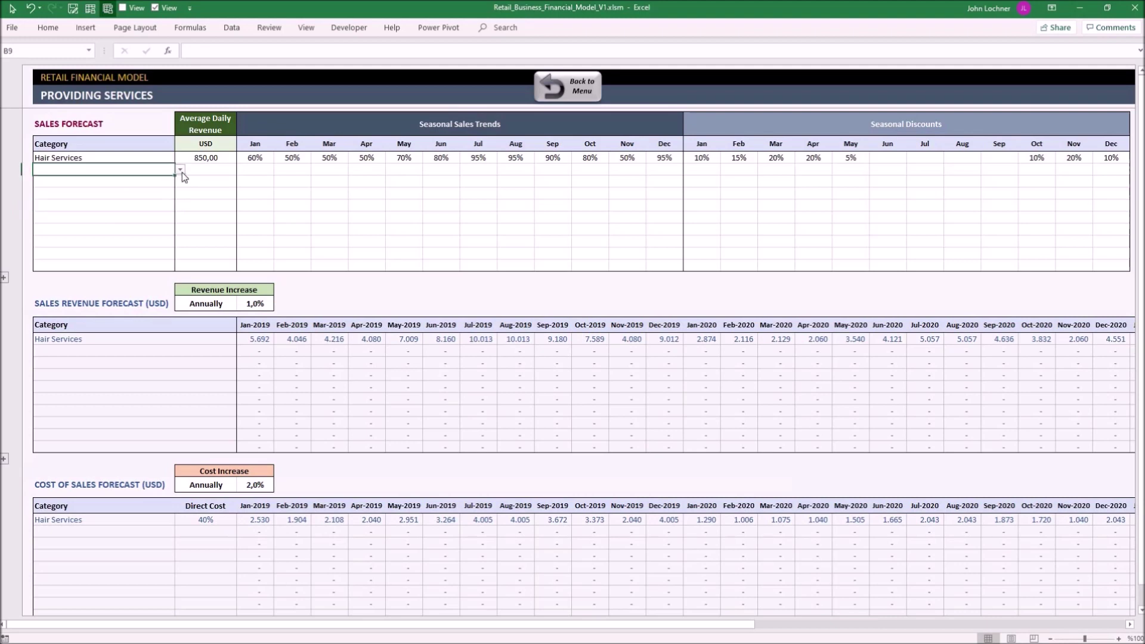
click(180, 170)
click(165, 188)
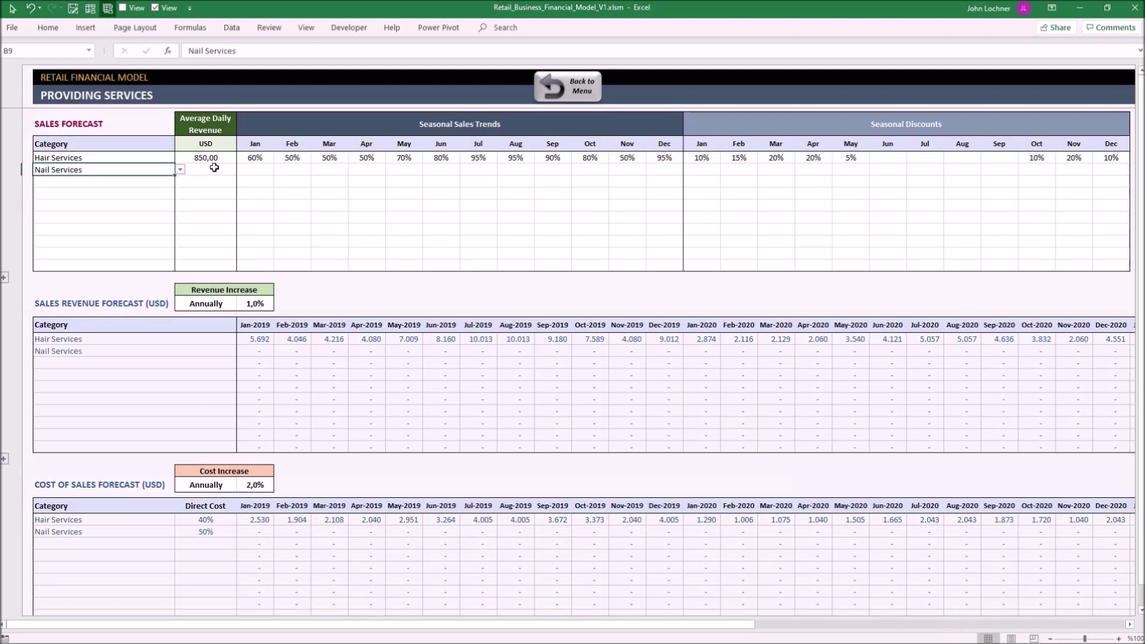
click(214, 168)
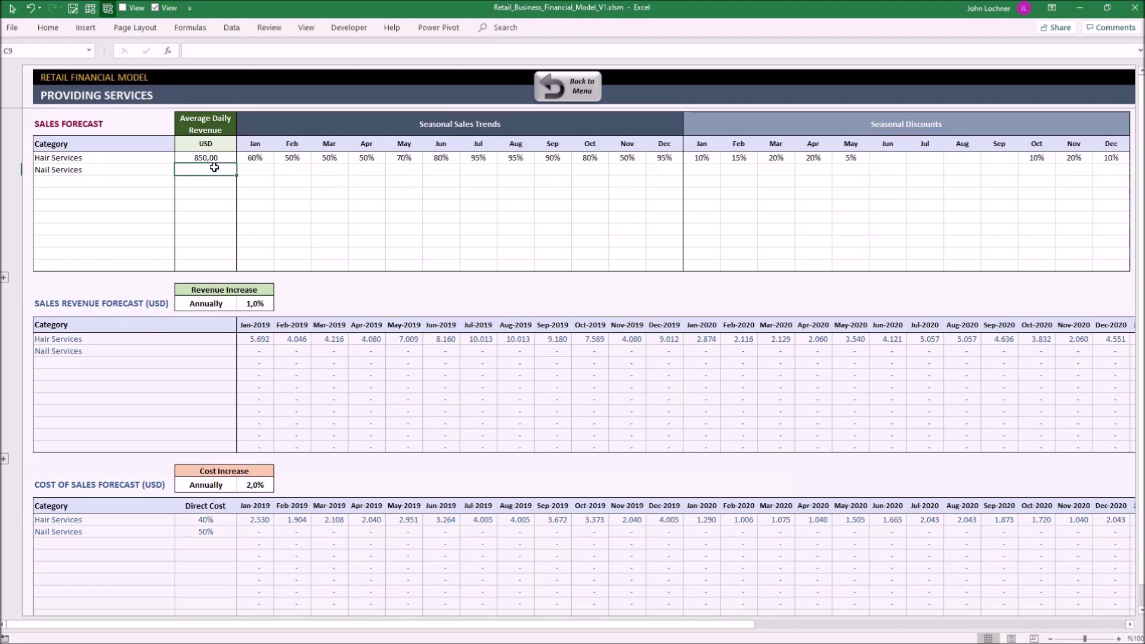
text(600)
key(Tab)
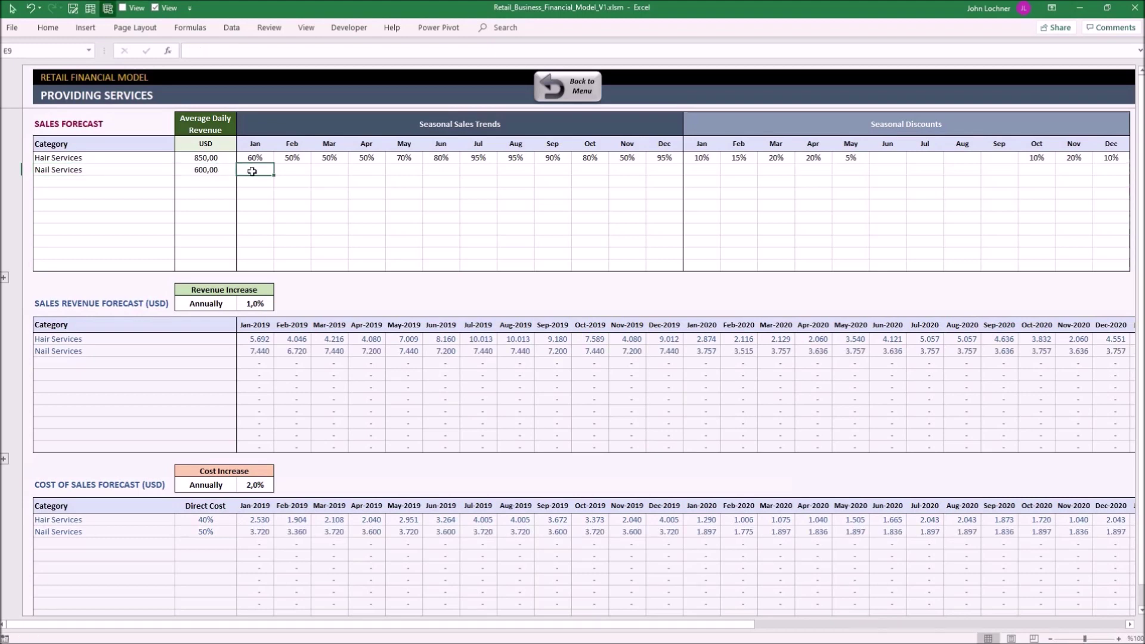
Review Nail Services' seasonal cells and the 1,0% annual revenue and cost increase settings.
drag(709, 166, 1111, 169)
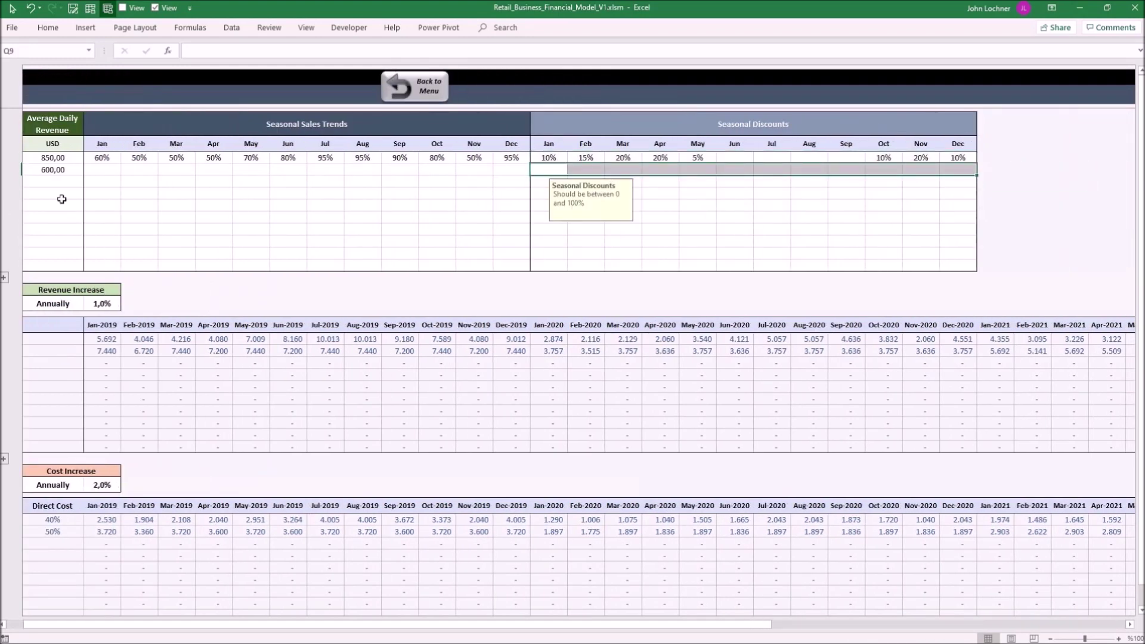
drag(266, 171, 960, 170)
click(930, 173)
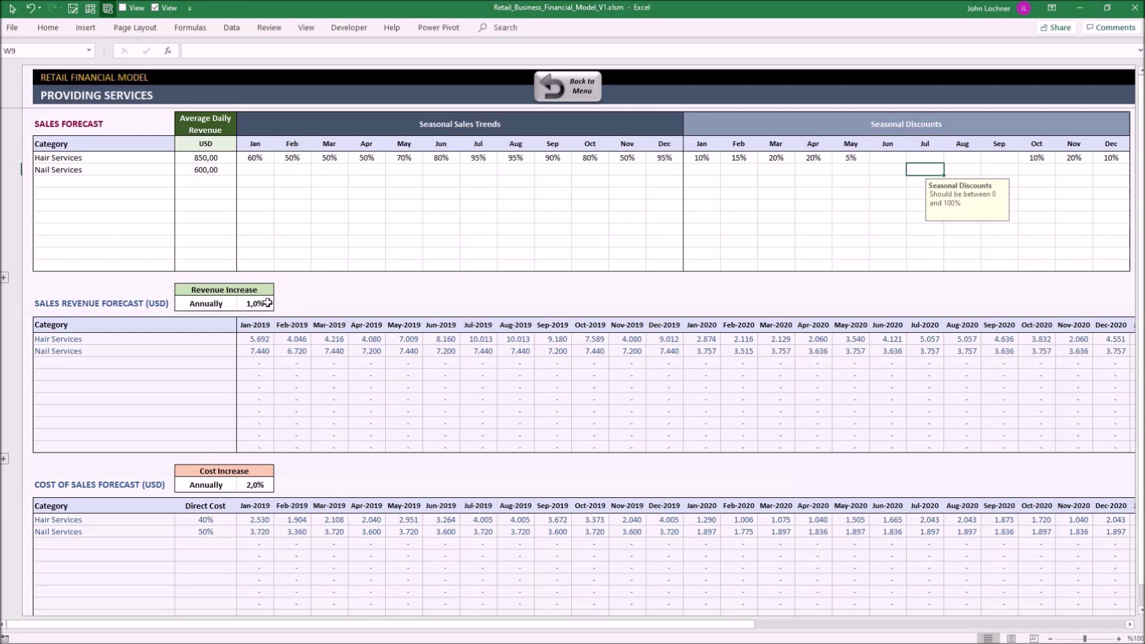
click(210, 305)
click(266, 307)
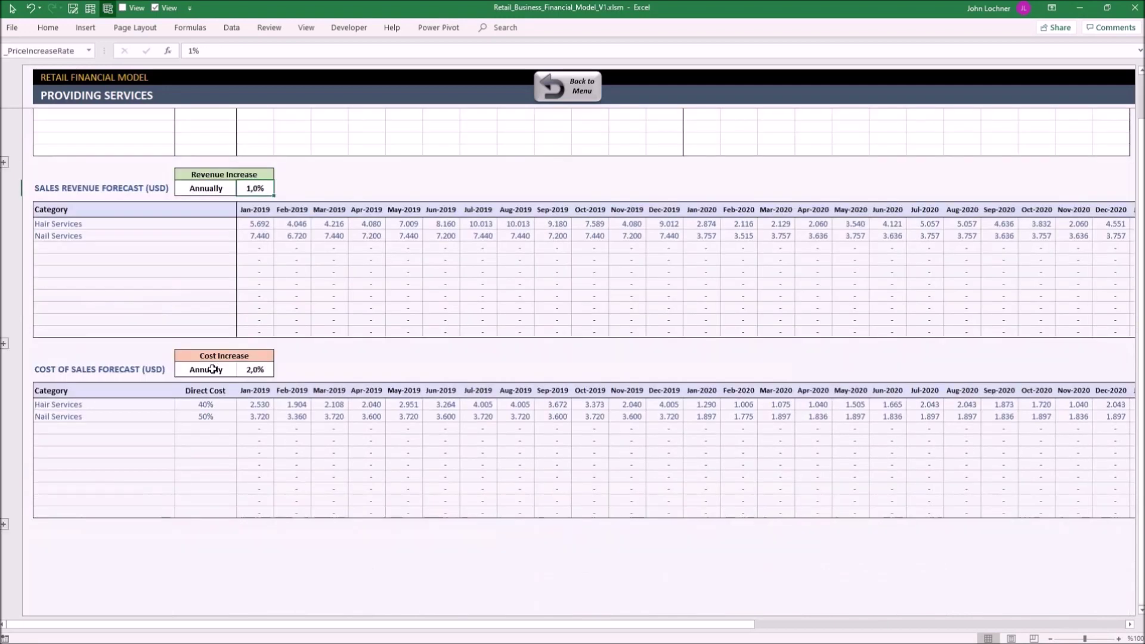
click(213, 369)
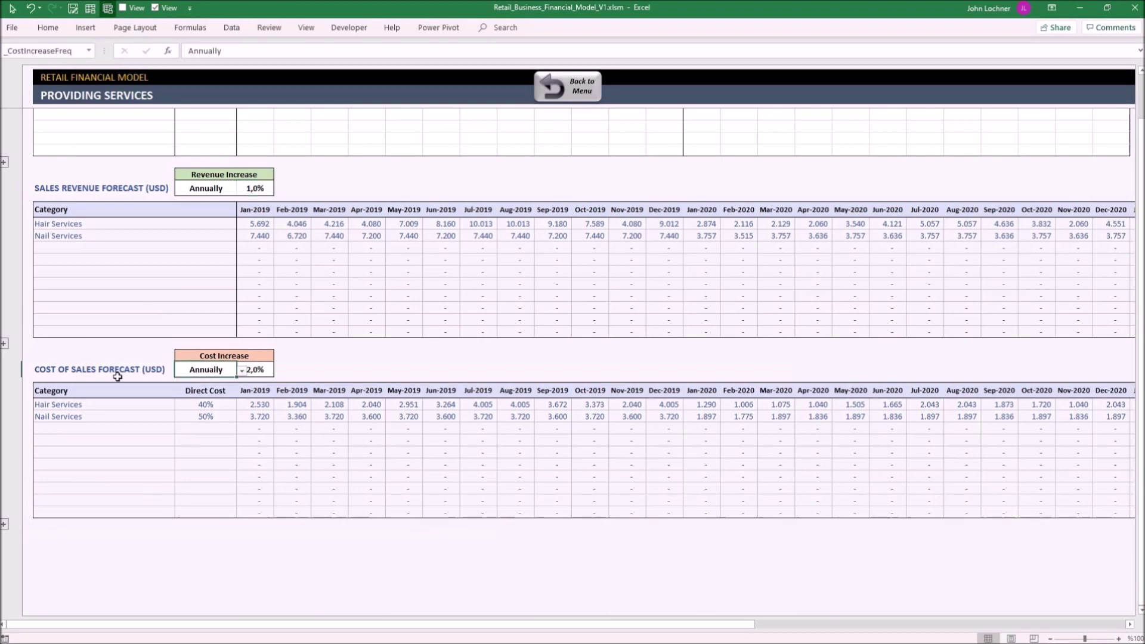
key(Right)
click(54, 369)
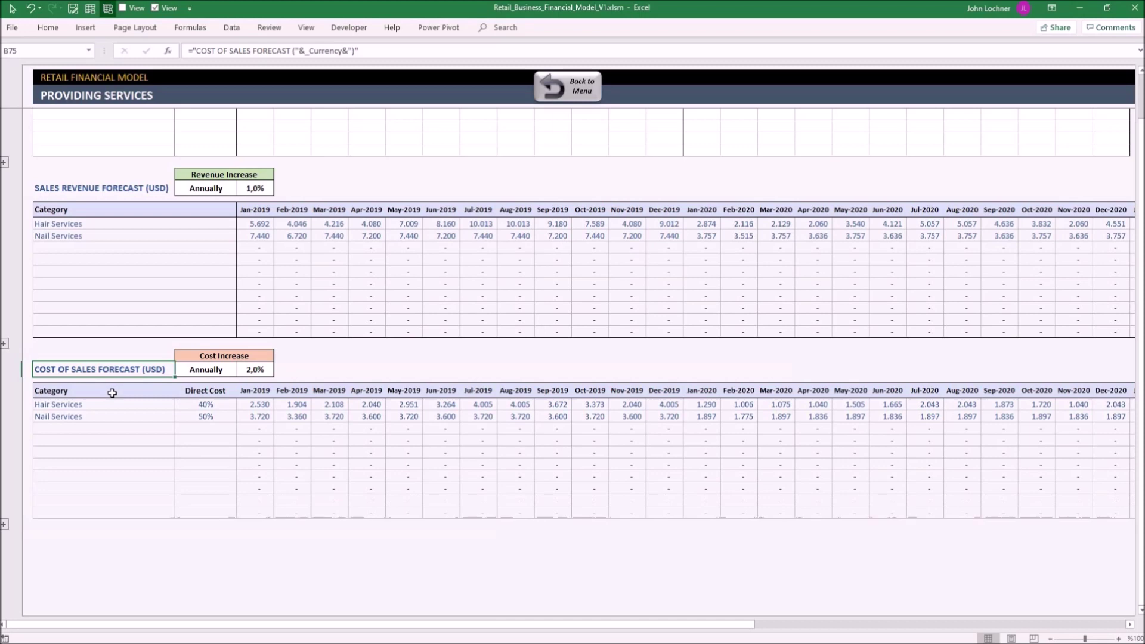
On the Manufactured Goods sheet, add Pastry below Bakery with 600 daily revenue.
click(567, 86)
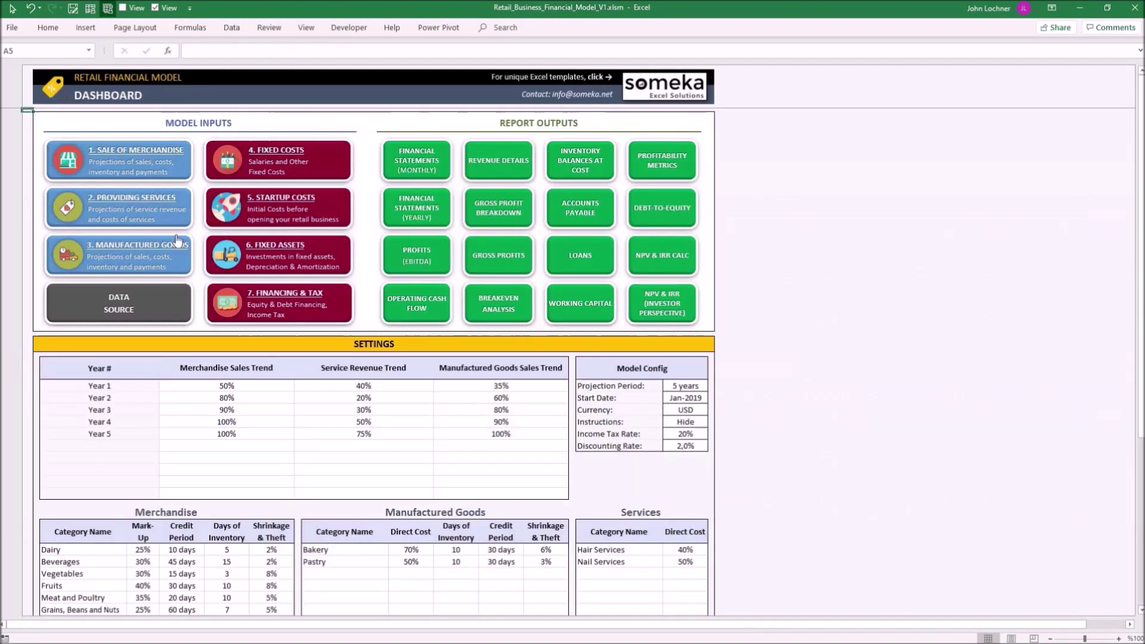
click(156, 253)
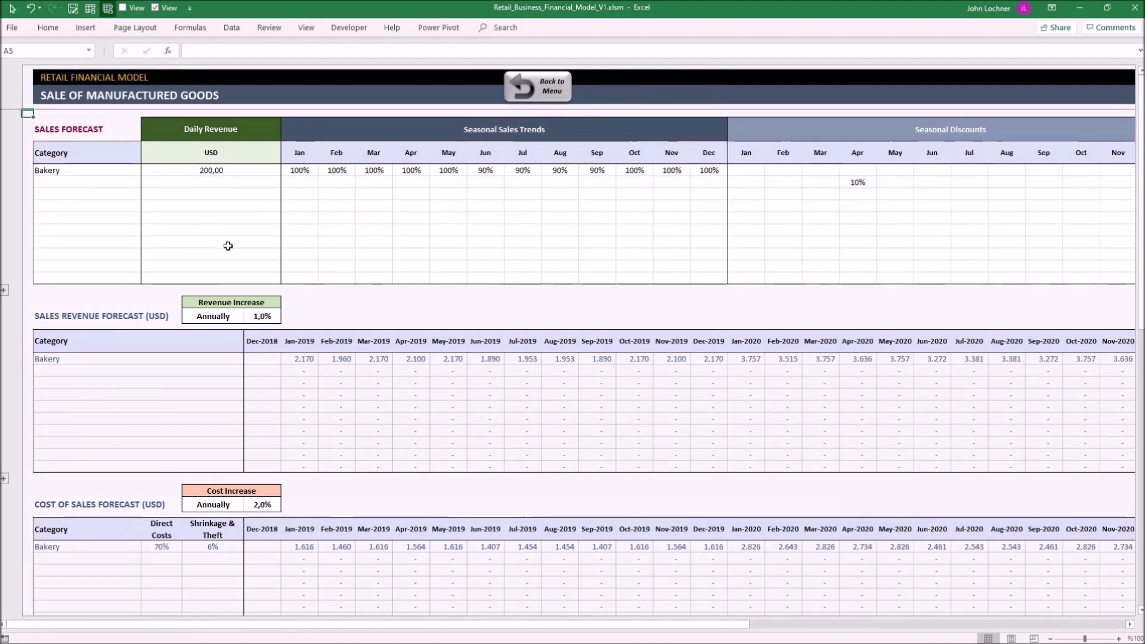
click(139, 182)
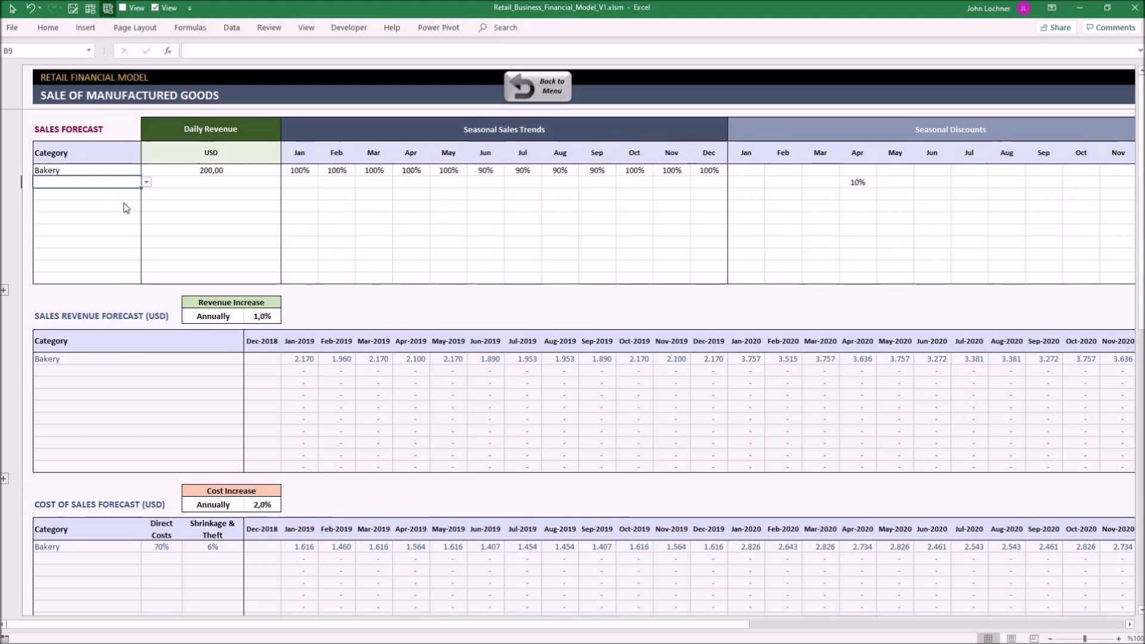
click(146, 182)
key(Return)
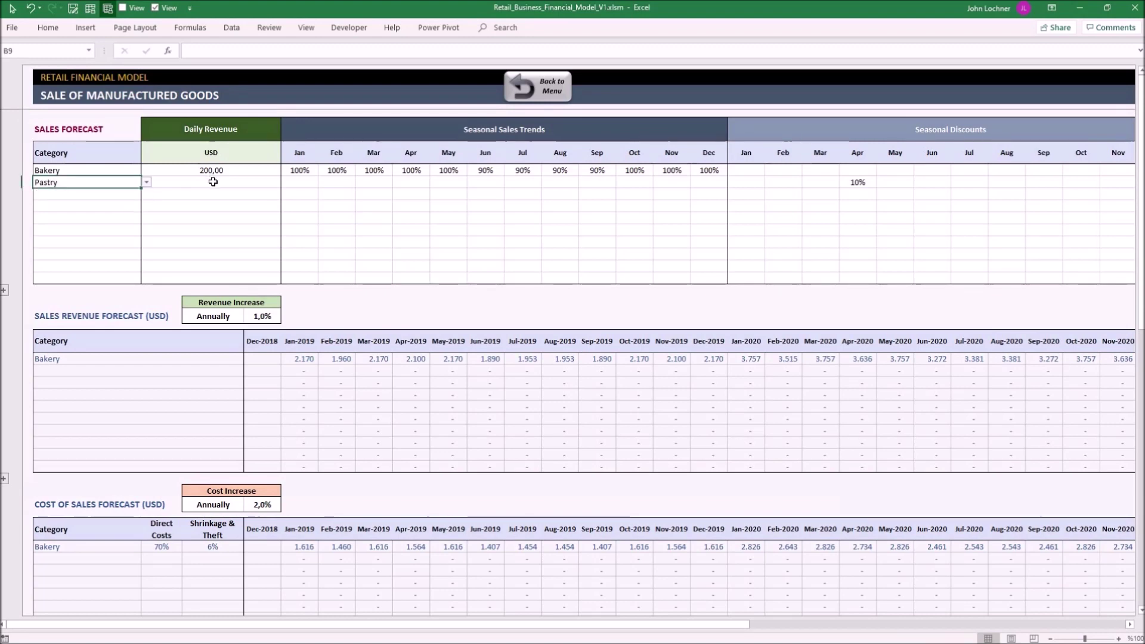
click(213, 182)
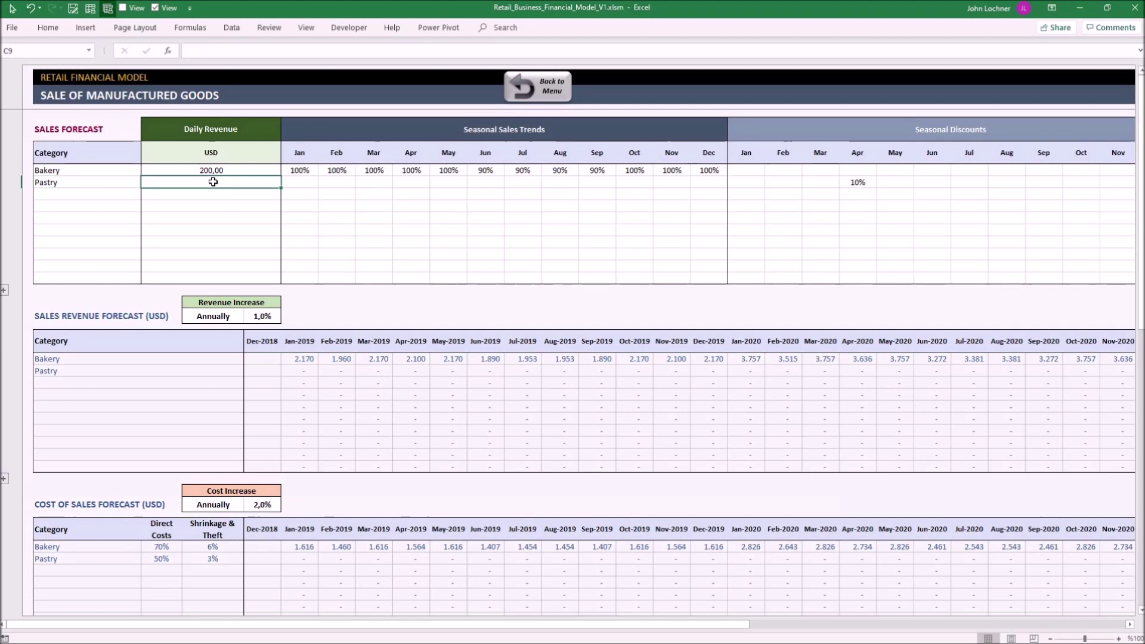
text(600)
key(Tab)
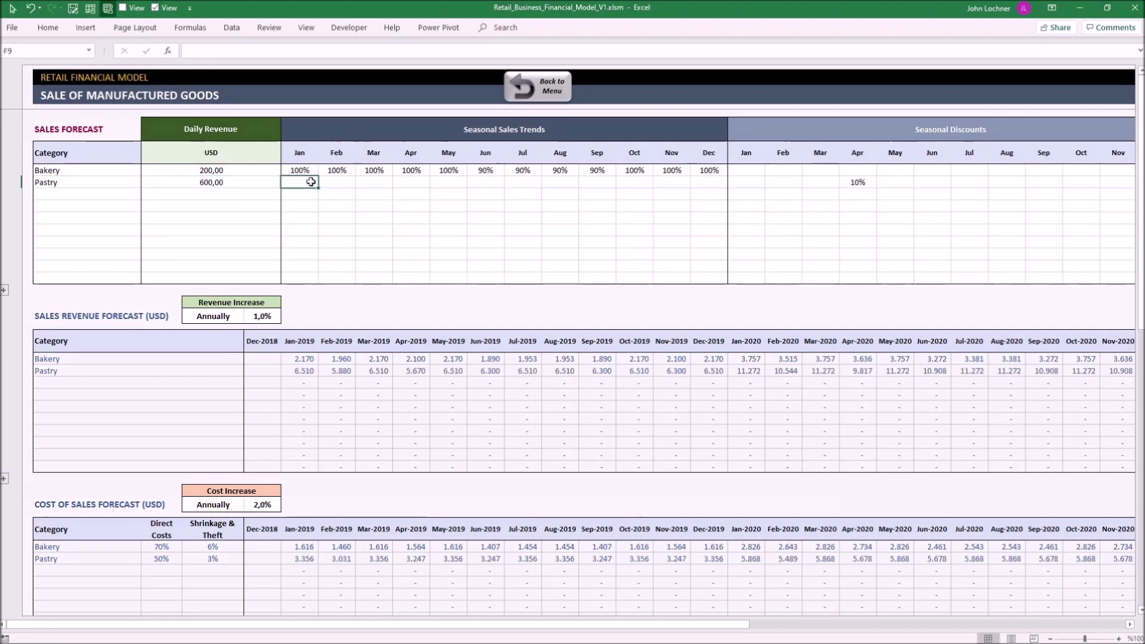
Review Pastry's seasonal cells, increase settings and recalculated revenue and cost forecasts.
drag(301, 180, 1004, 184)
scroll(1005, 184, right, 1)
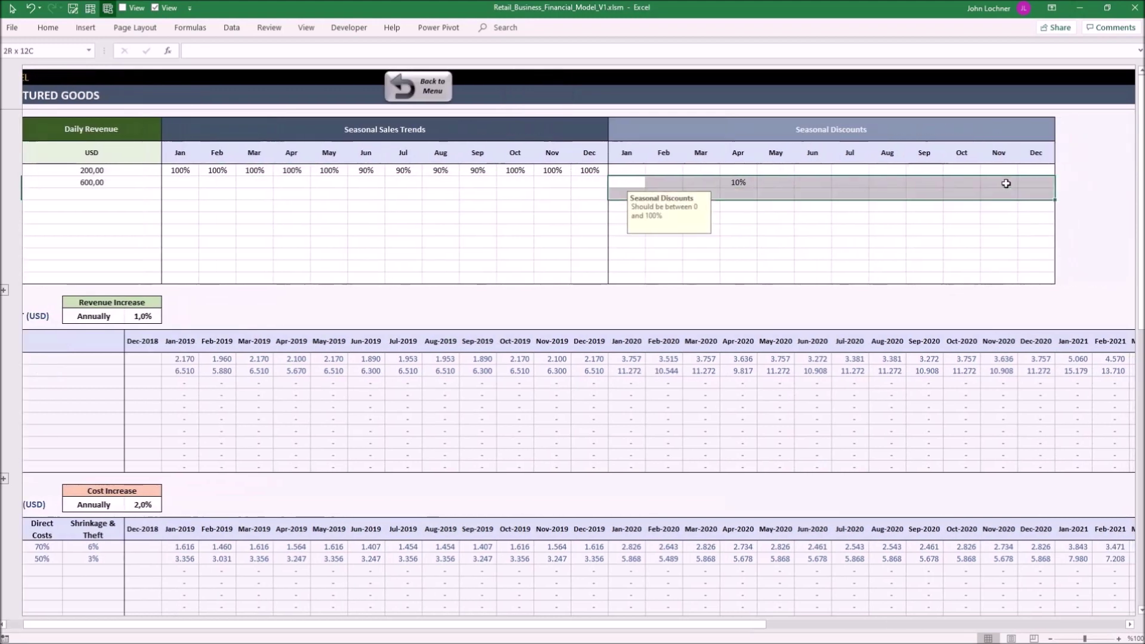
click(1005, 216)
scroll(28, 164, left, 1)
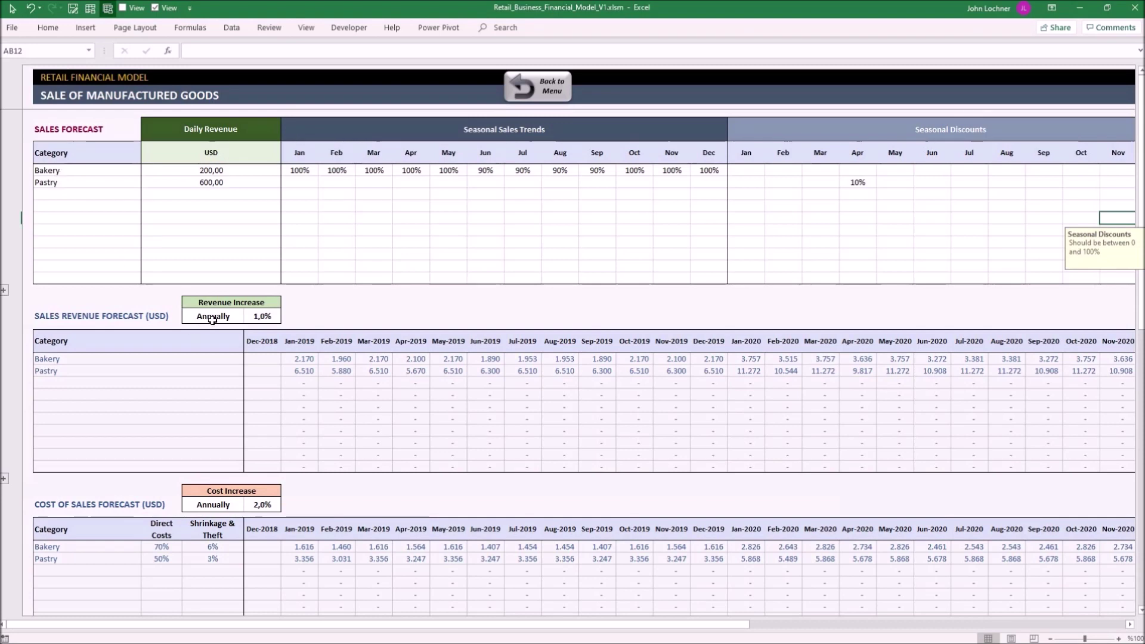
click(213, 316)
scroll(227, 398, down, 4)
click(222, 342)
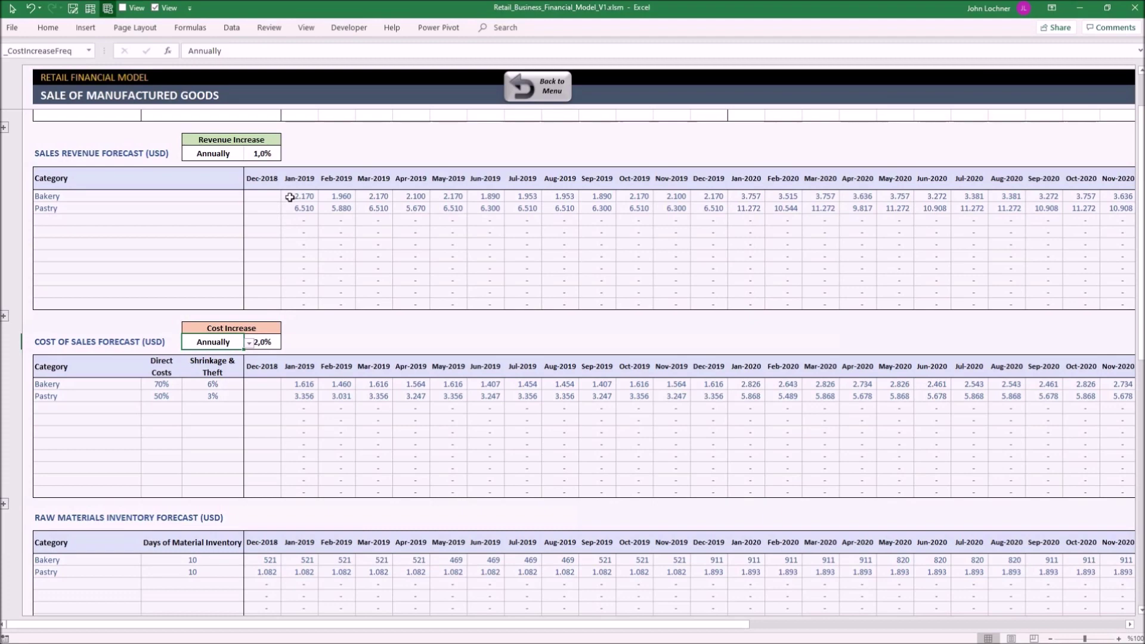
drag(290, 197, 775, 310)
drag(316, 385, 837, 472)
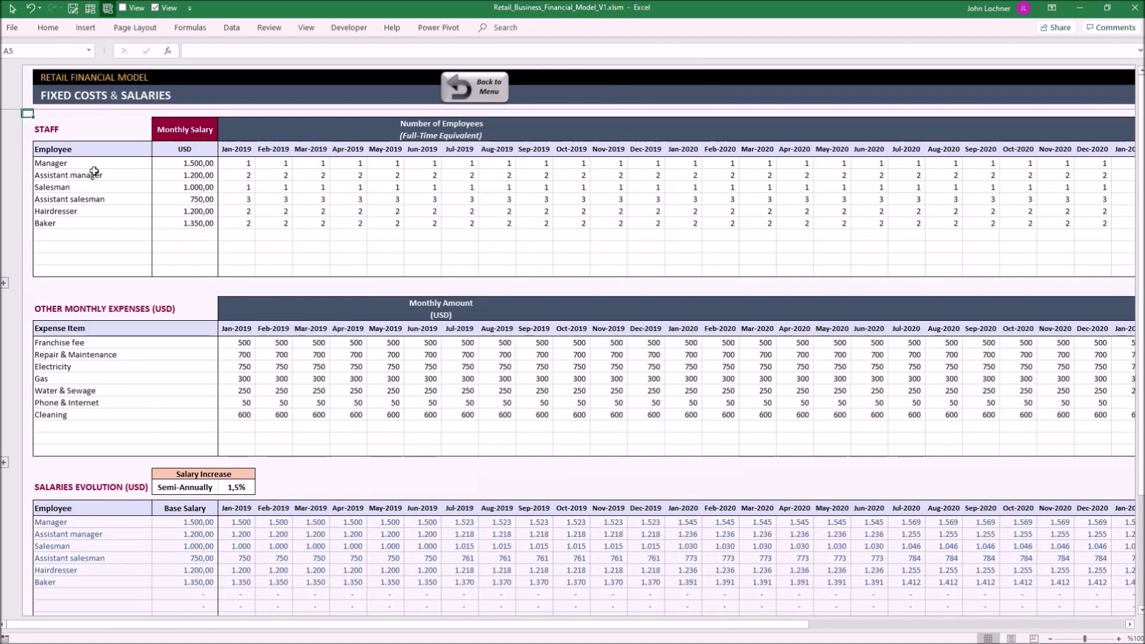
Review the existing staff titles, monthly salaries and early-2019 headcounts.
drag(92, 162, 89, 222)
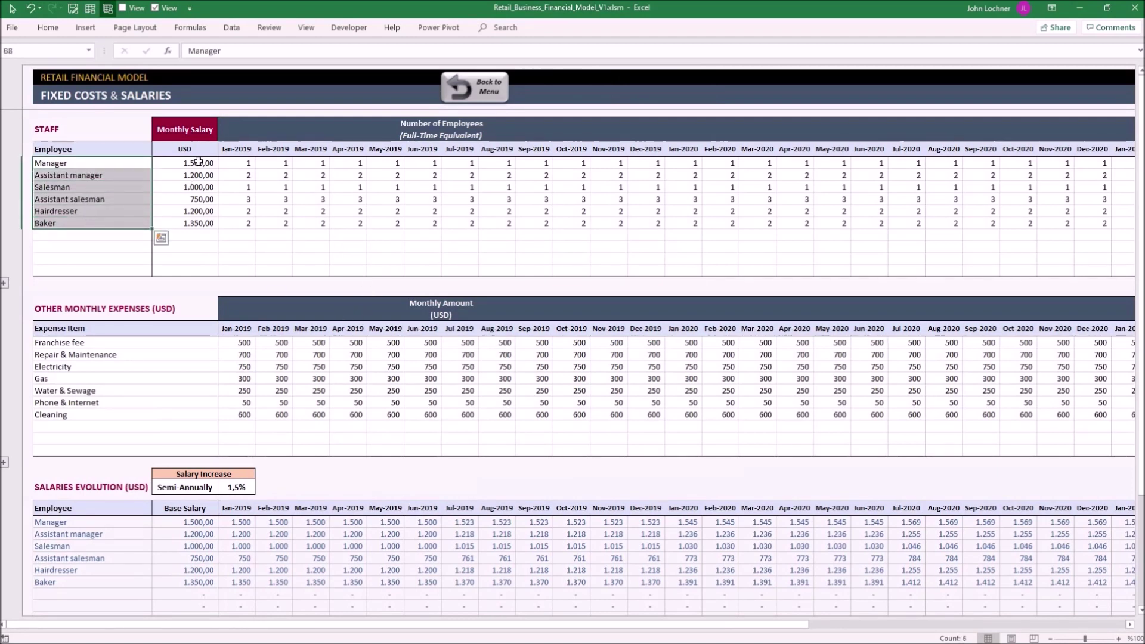
drag(197, 163, 197, 223)
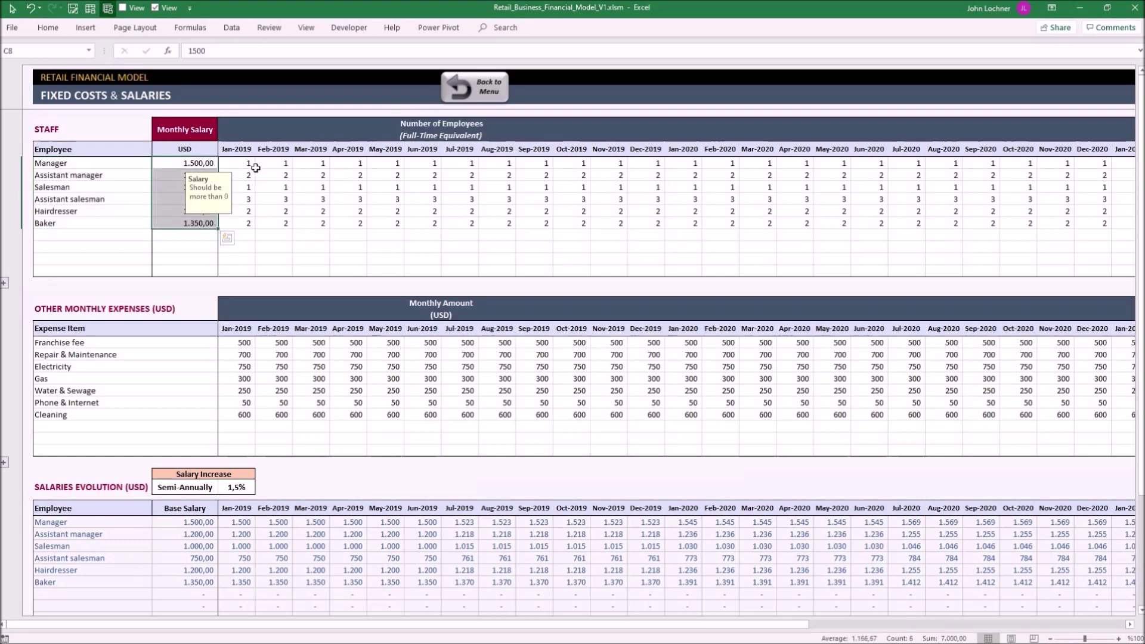
drag(256, 224, 324, 223)
Add a Cashier at 1.200,00 monthly salary with one employee in every month.
click(128, 236)
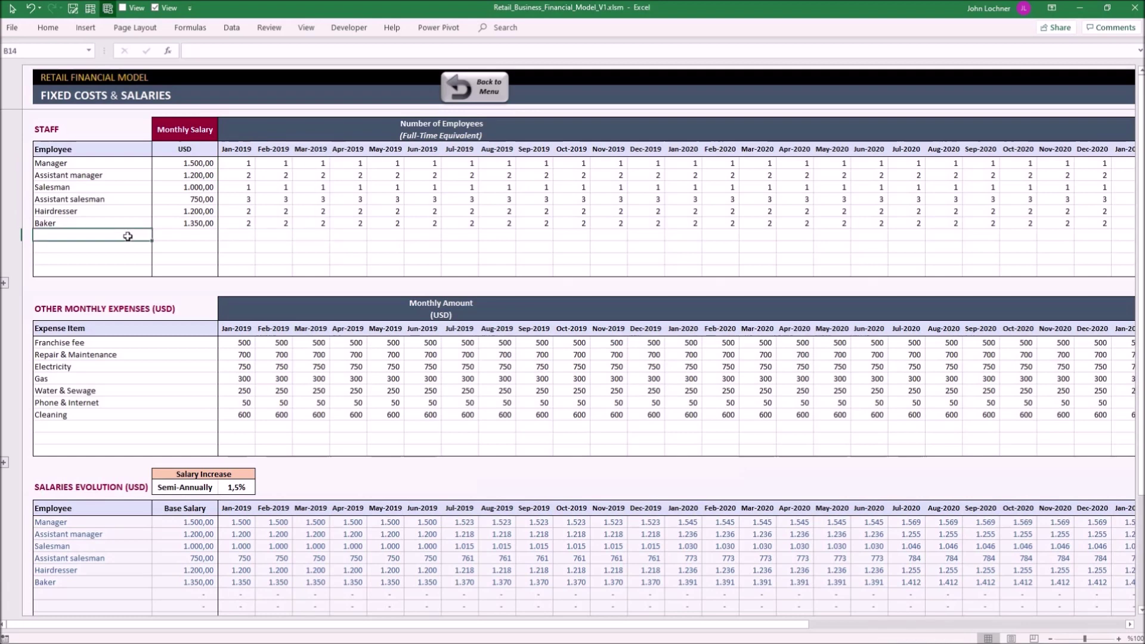
text(Cashier)
key(Tab)
text(1200)
key(Tab)
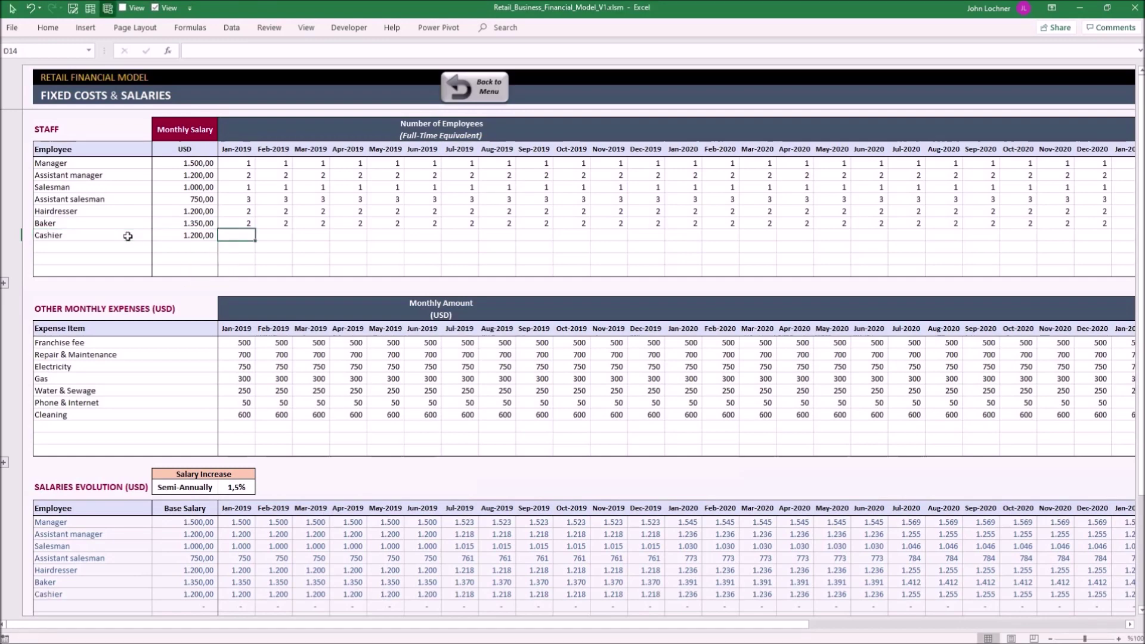
text(1)
key(ctrl+Return)
key(ctrl+c)
key(ctrl+shift+Right)
right_click(953, 235)
click(995, 288)
Check the Cashier's new row in the salary-evolution table.
scroll(187, 220, left, 15)
scroll(84, 293, down, 1)
drag(84, 293, 334, 371)
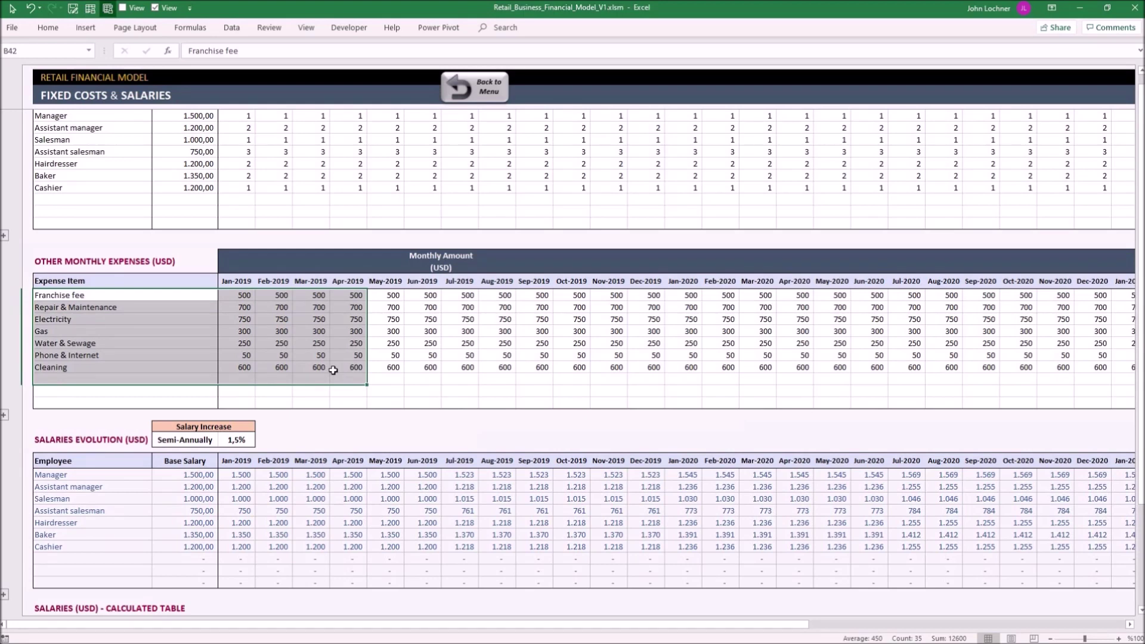
Add an Insurance expense row below Cleaning and enter 3500 for Jan-2019.
click(133, 378)
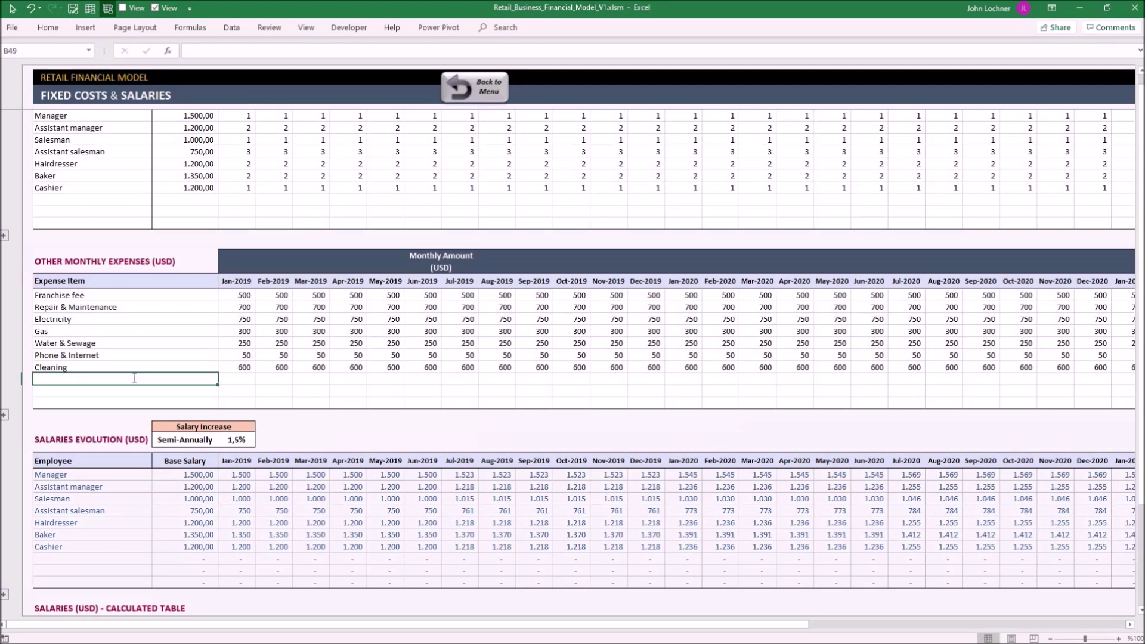
text(Insurance)
key(Return)
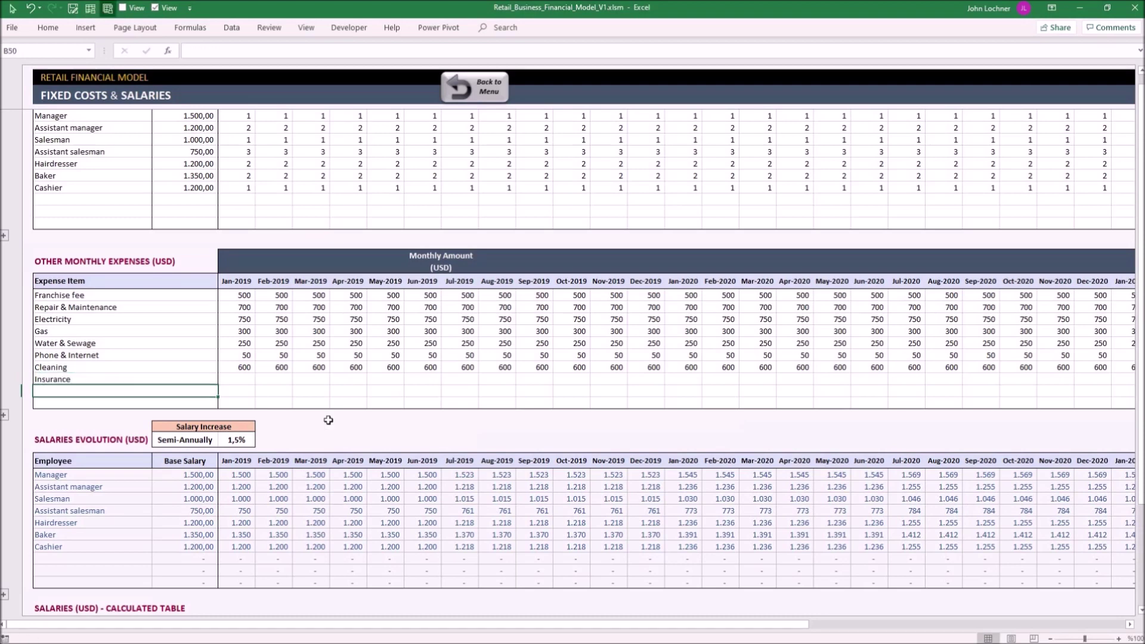
drag(249, 382, 660, 380)
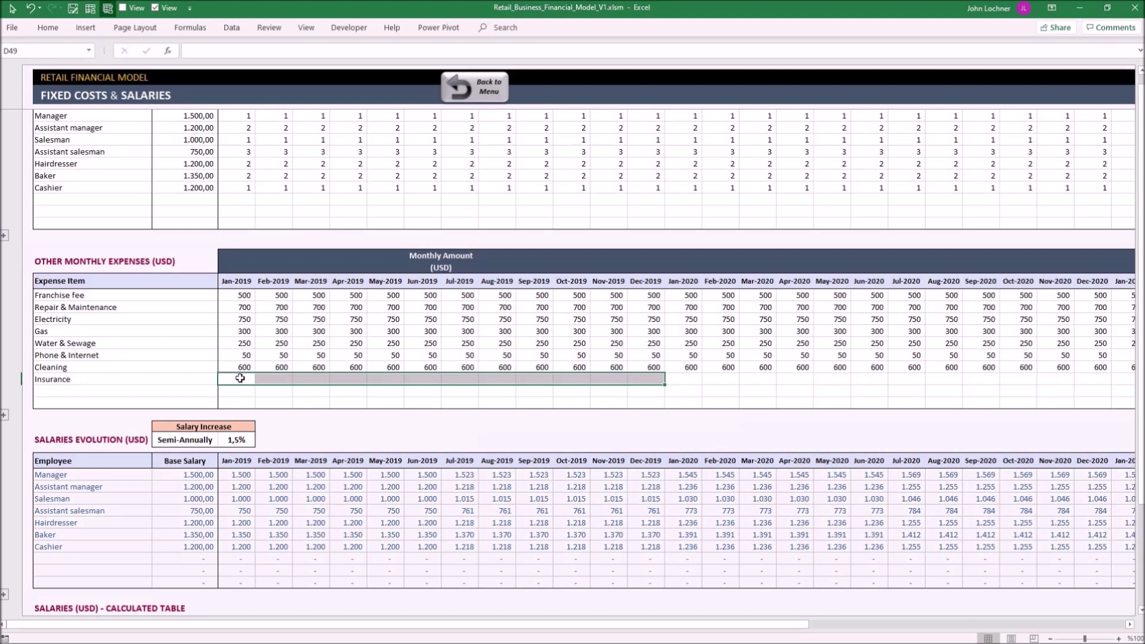
click(240, 378)
drag(238, 281, 250, 385)
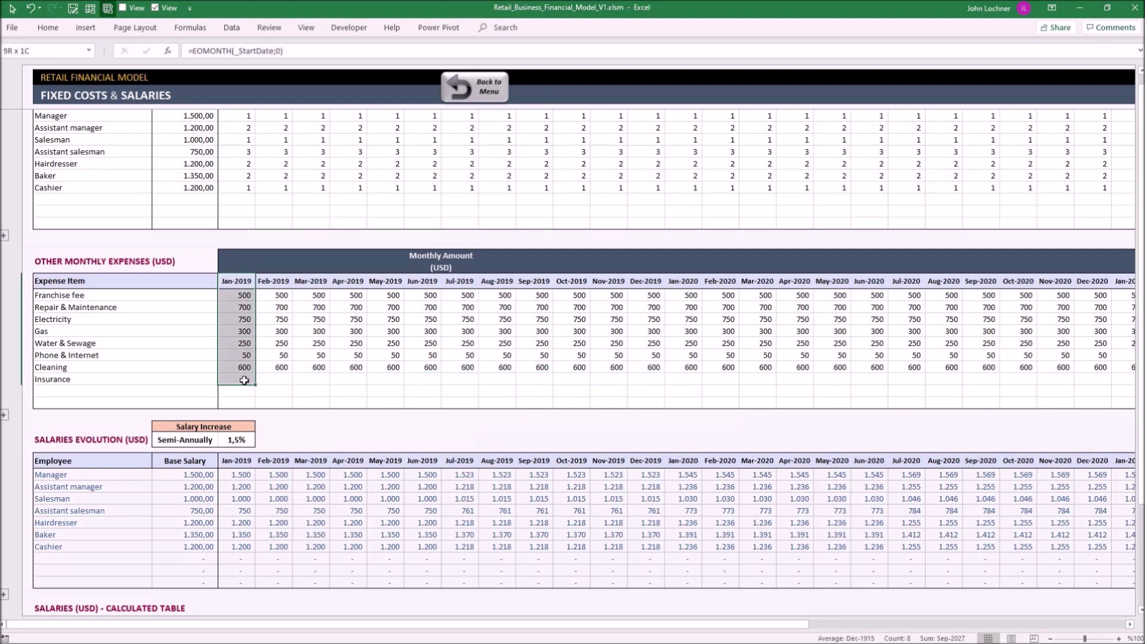
click(243, 380)
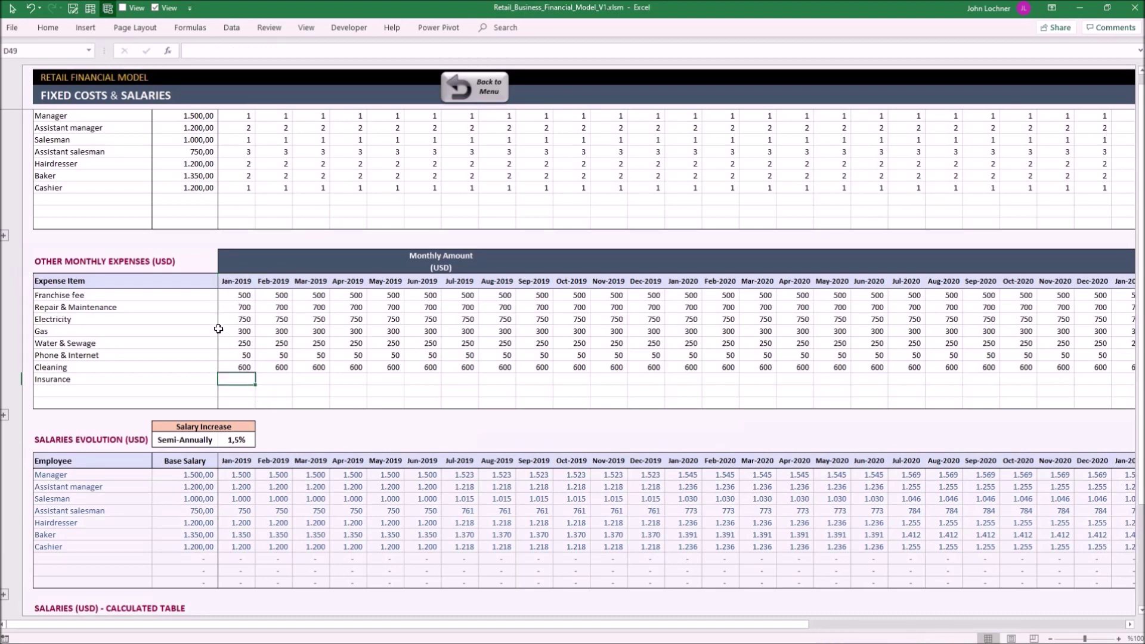
text(3500)
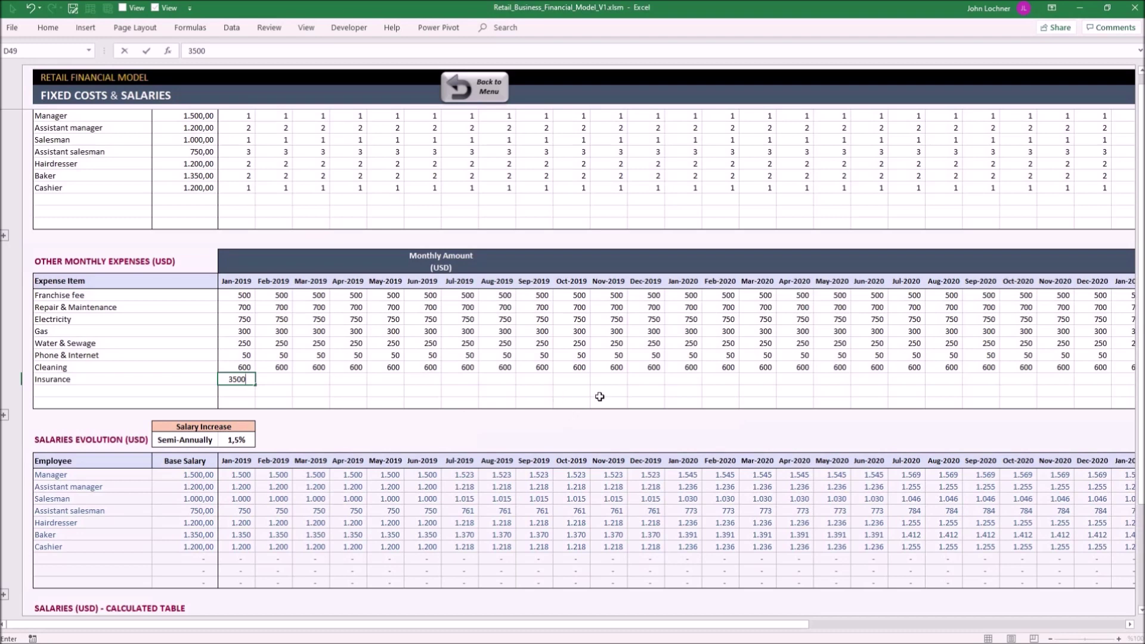
click(585, 402)
Enter 3500 as the Insurance amount for Jan-2020 and Jan-2021.
click(678, 378)
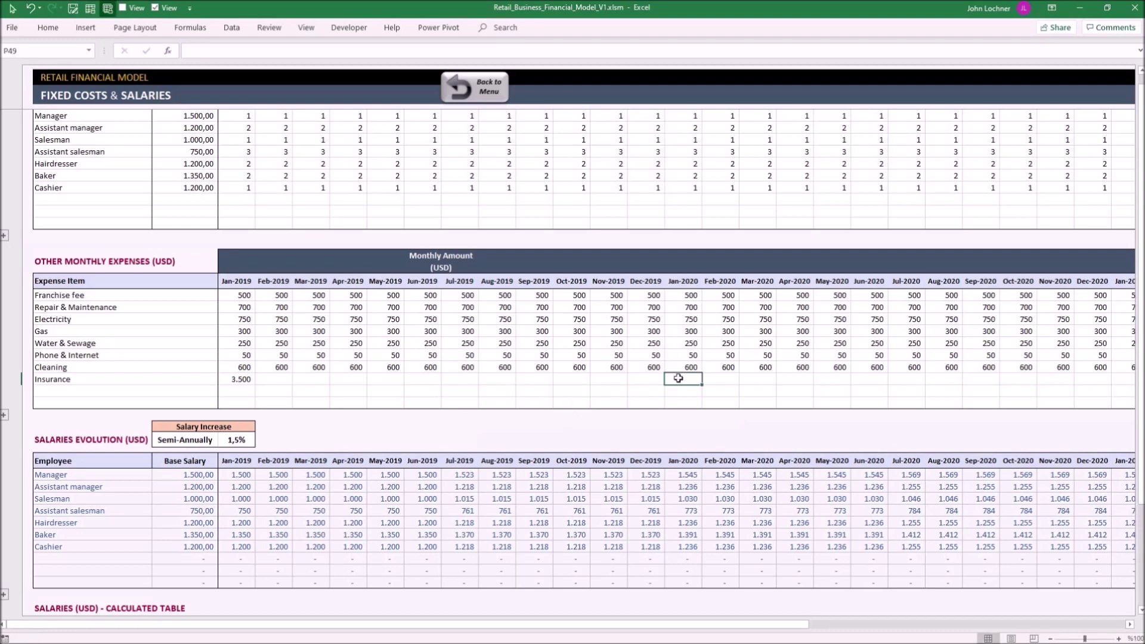
text(3500)
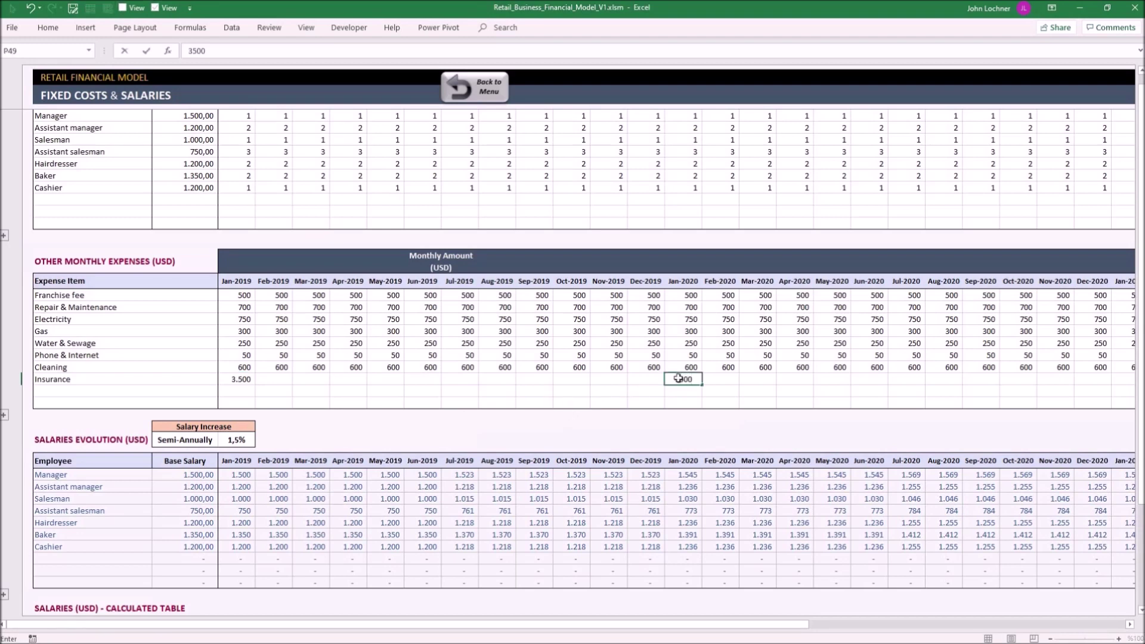
key(Return)
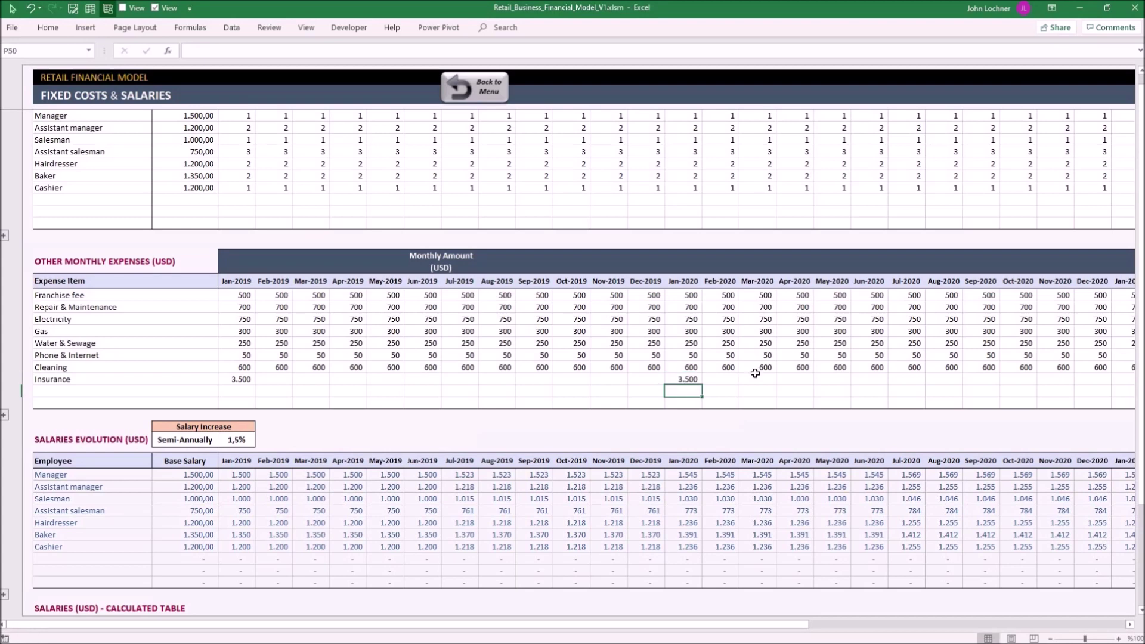
scroll(755, 373, right, 2)
scroll(859, 384, right, 1)
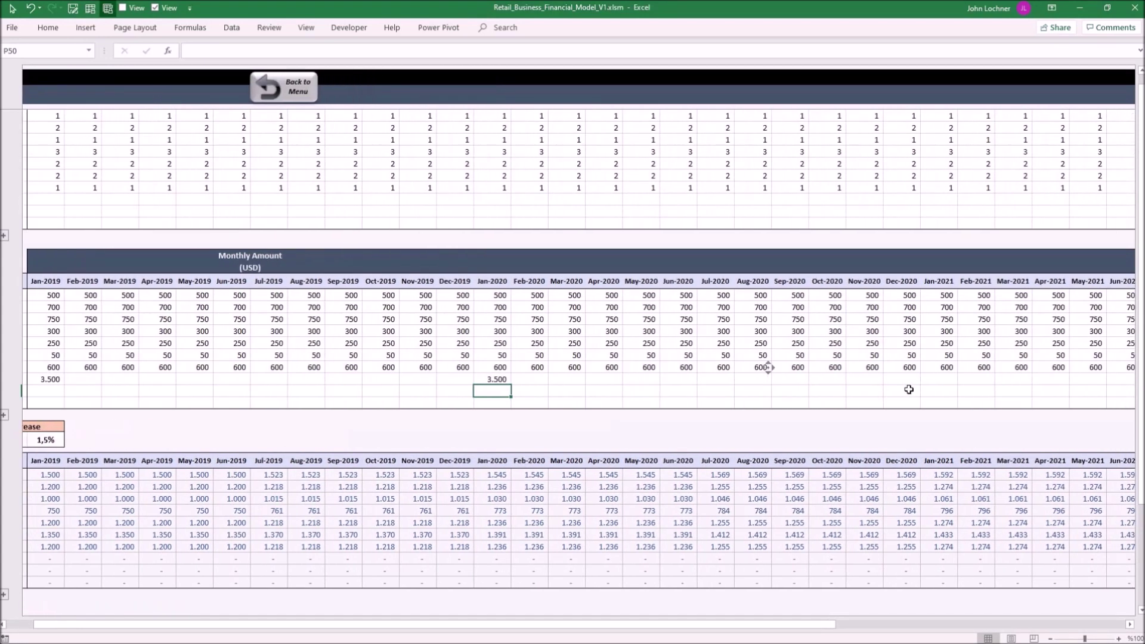
scroll(910, 390, right, 1)
click(927, 382)
text(3500)
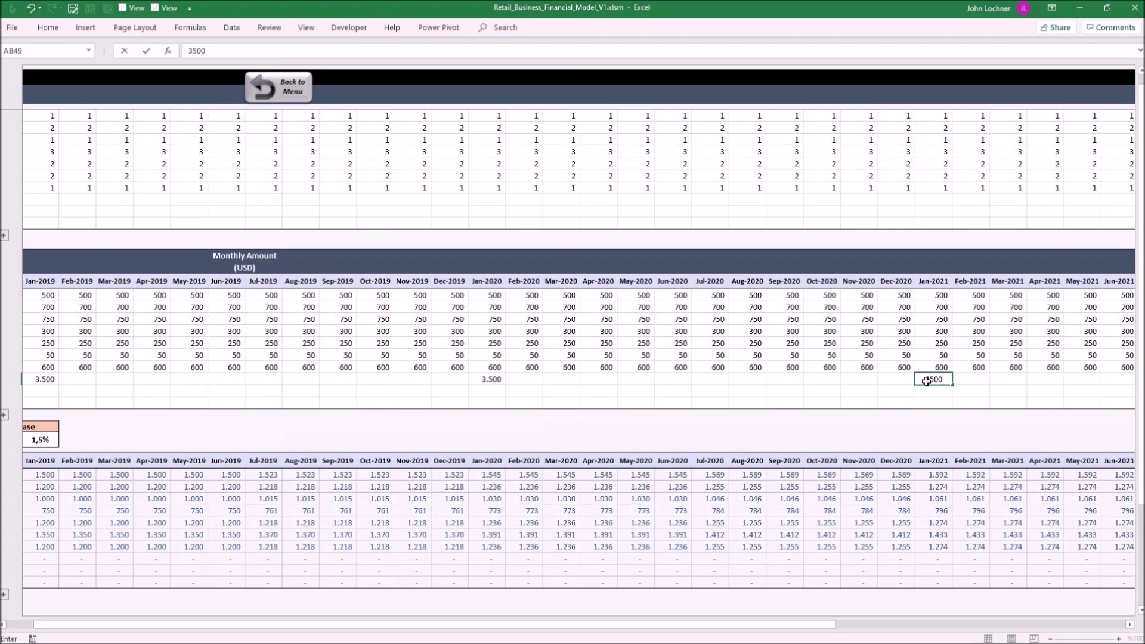
key(Return)
scroll(936, 376, left, 3)
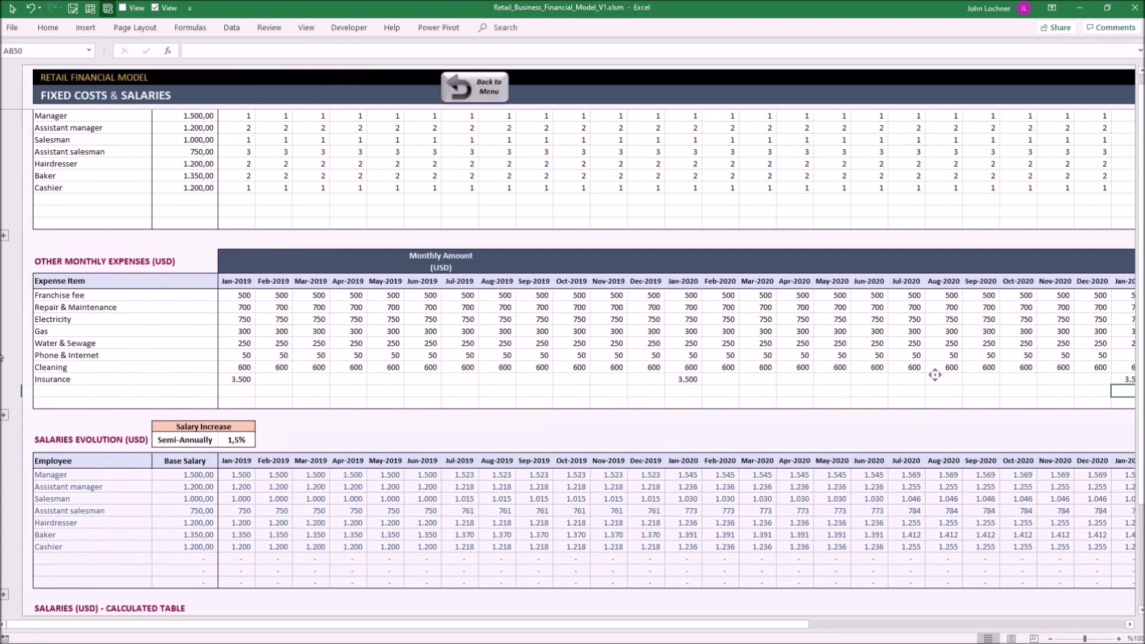
scroll(142, 477, down, 2)
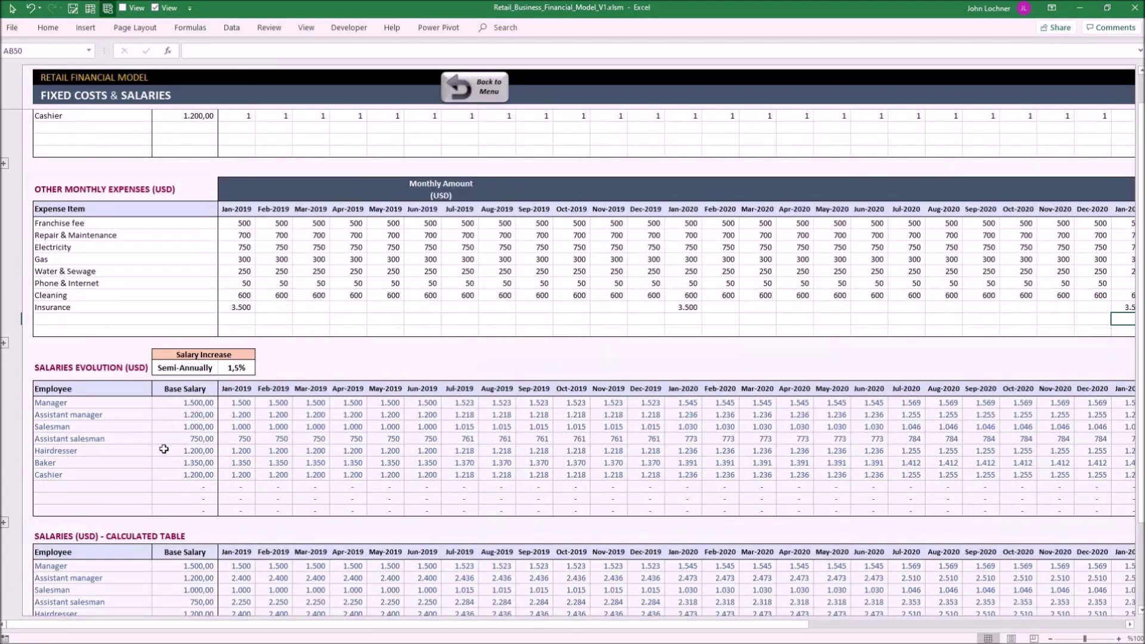
Change the salary increase frequency to Annually with a 1% rate.
click(213, 366)
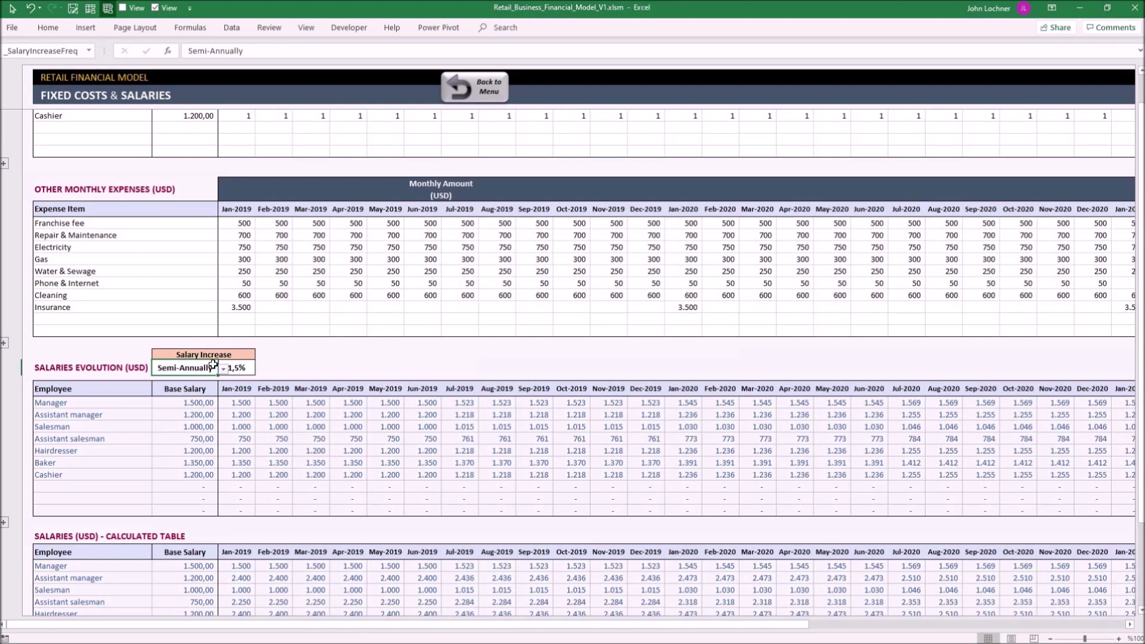
scroll(249, 513, down, 1)
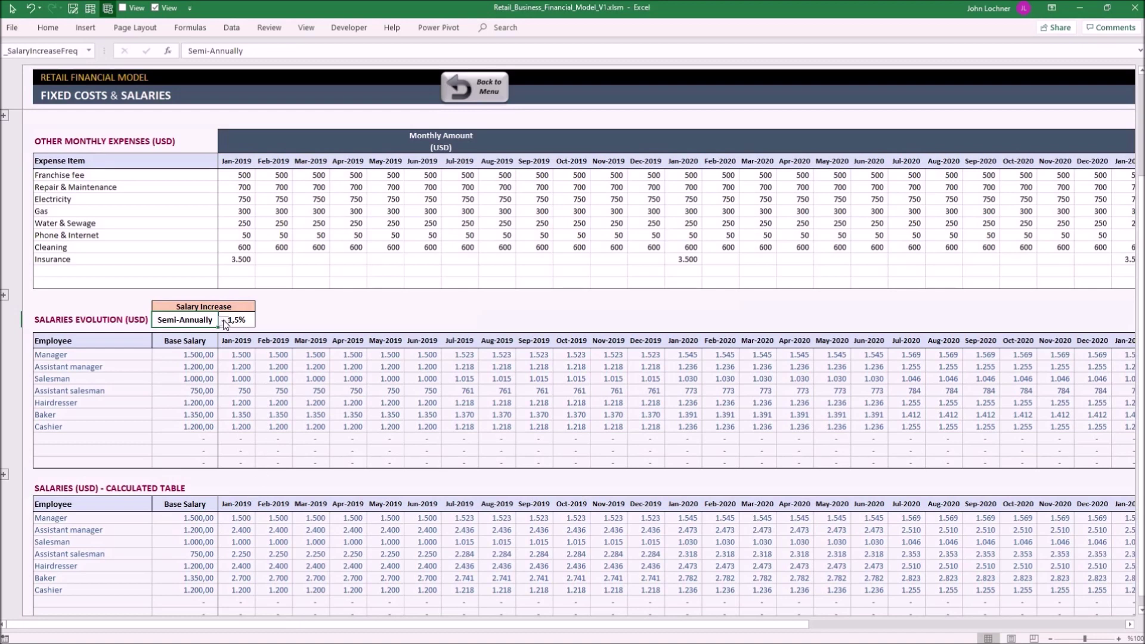
click(223, 322)
click(185, 333)
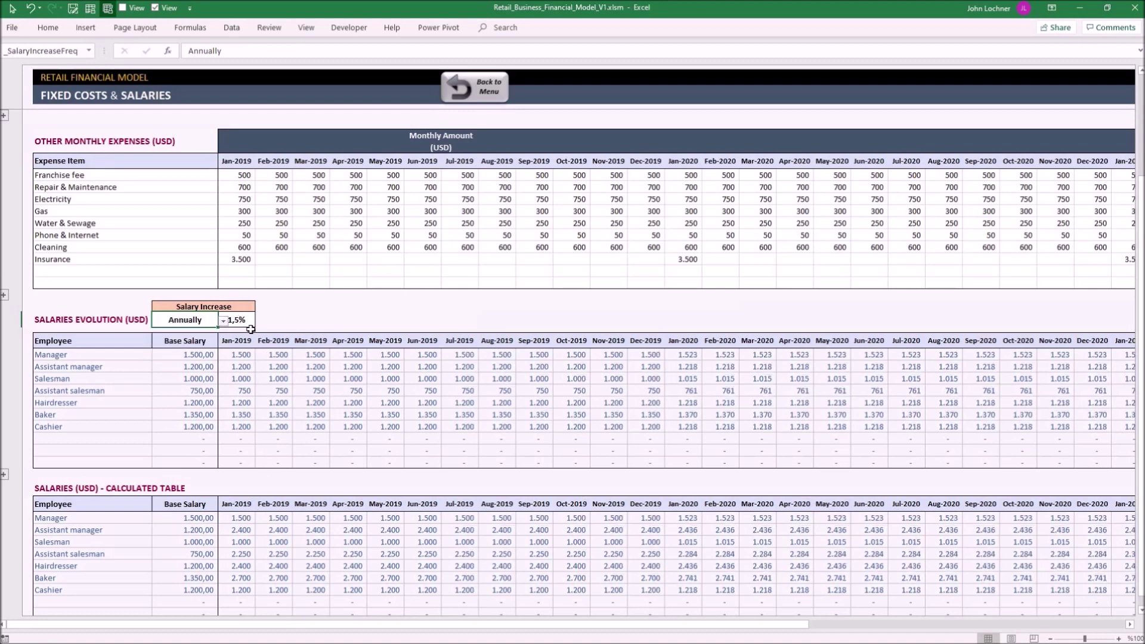
click(249, 325)
text(1)
key(Return)
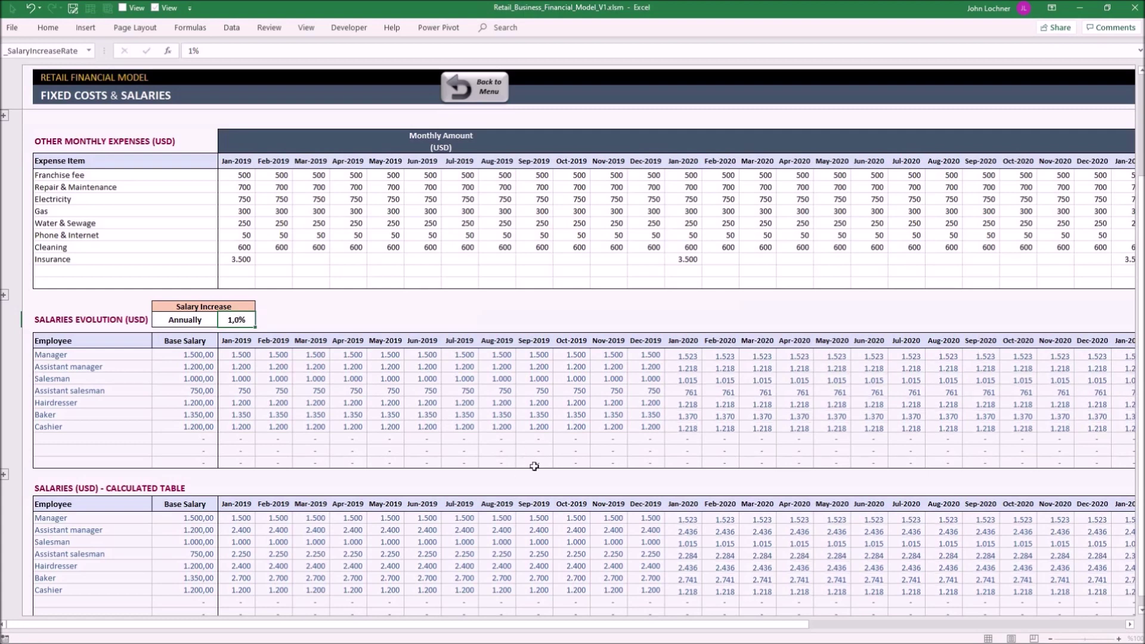
Check the recalculated Feb–Dec 2020 salaries in both tables, then go to Startup Costs.
drag(717, 353, 1097, 426)
drag(732, 521, 1098, 590)
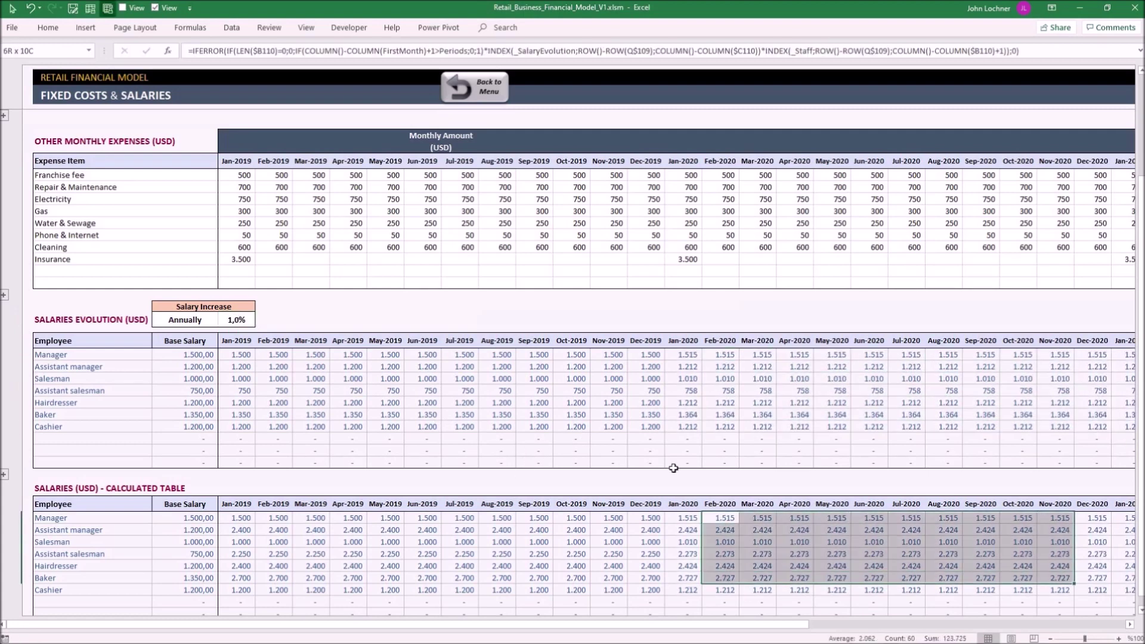
click(241, 321)
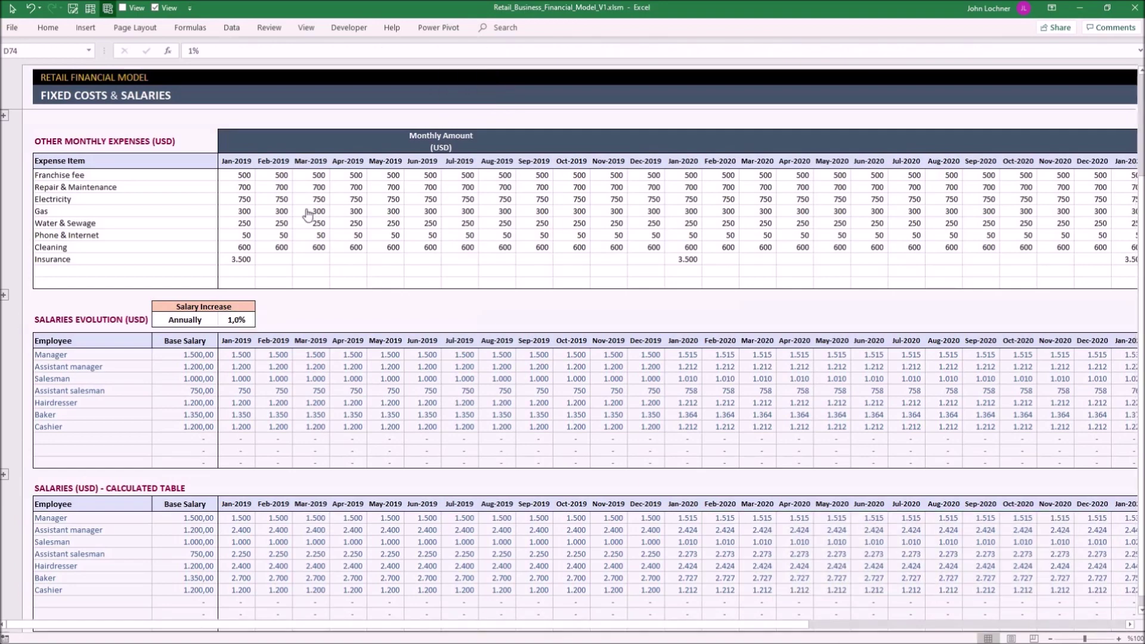
click(488, 90)
click(293, 207)
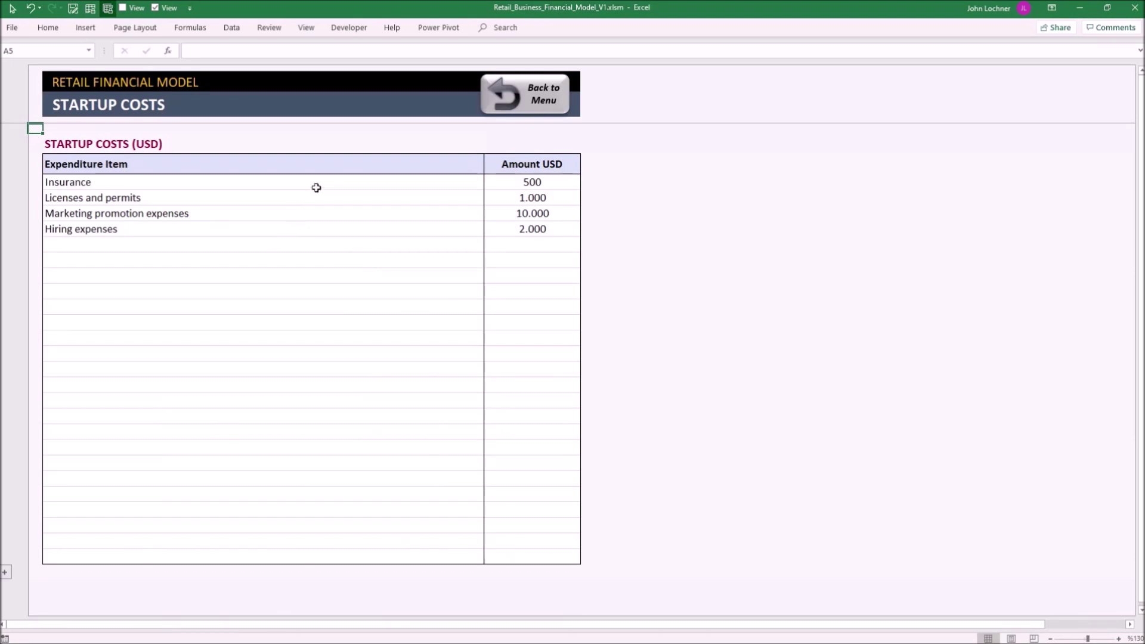
Look over the startup expenditure item names and their cost amounts.
drag(314, 186, 285, 458)
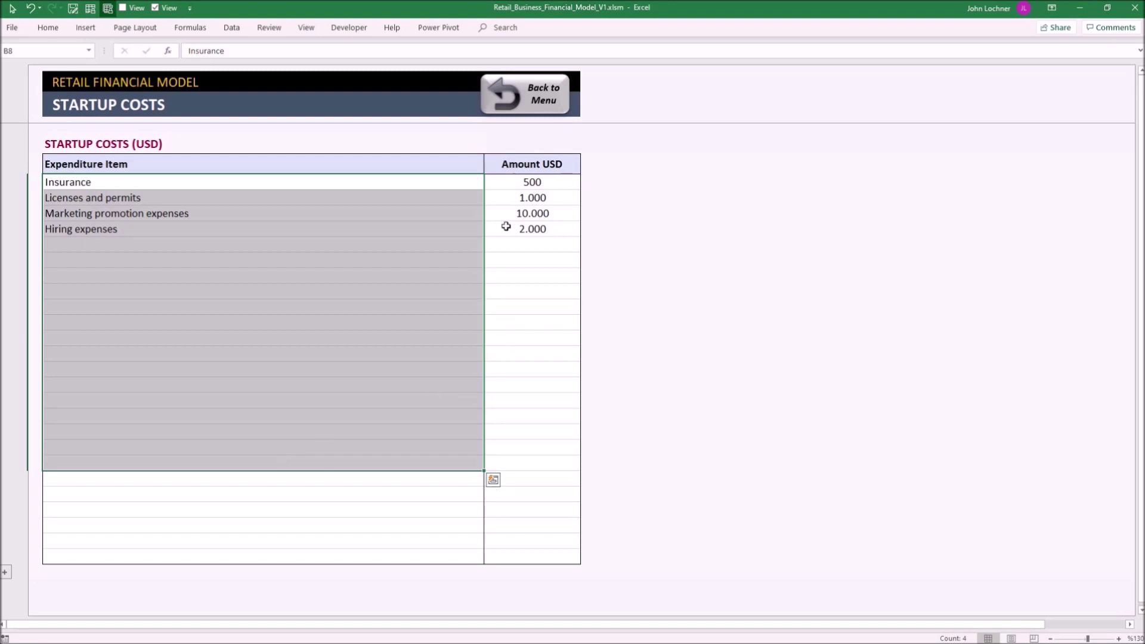
drag(529, 182, 538, 256)
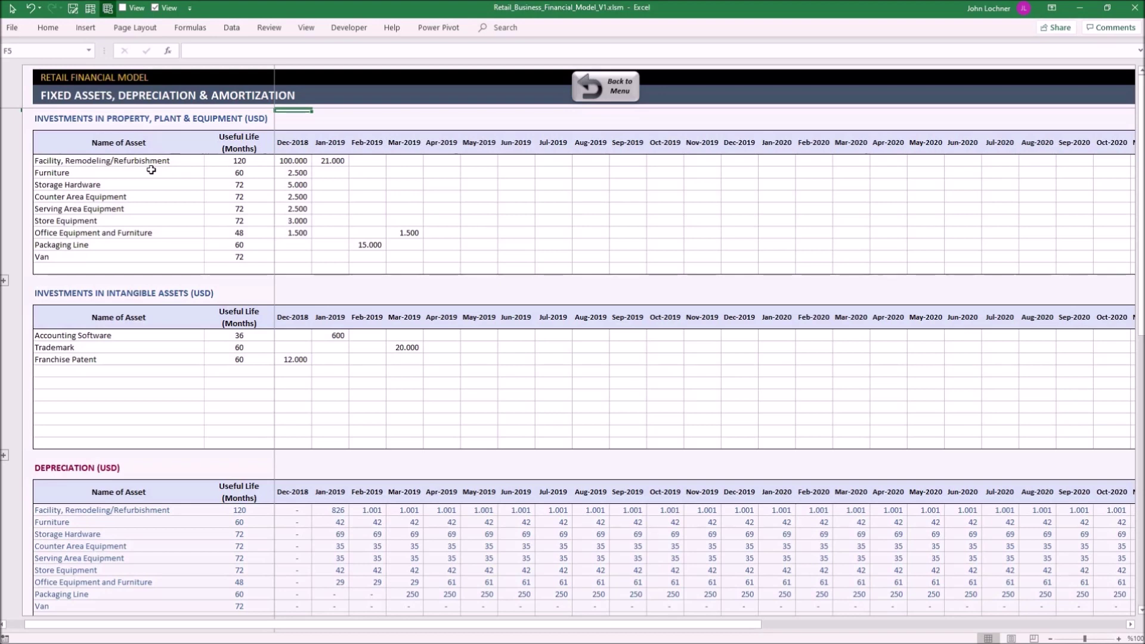
Inspect the Furniture and Franchise Patent assets and the Facility depreciation formulas.
click(152, 170)
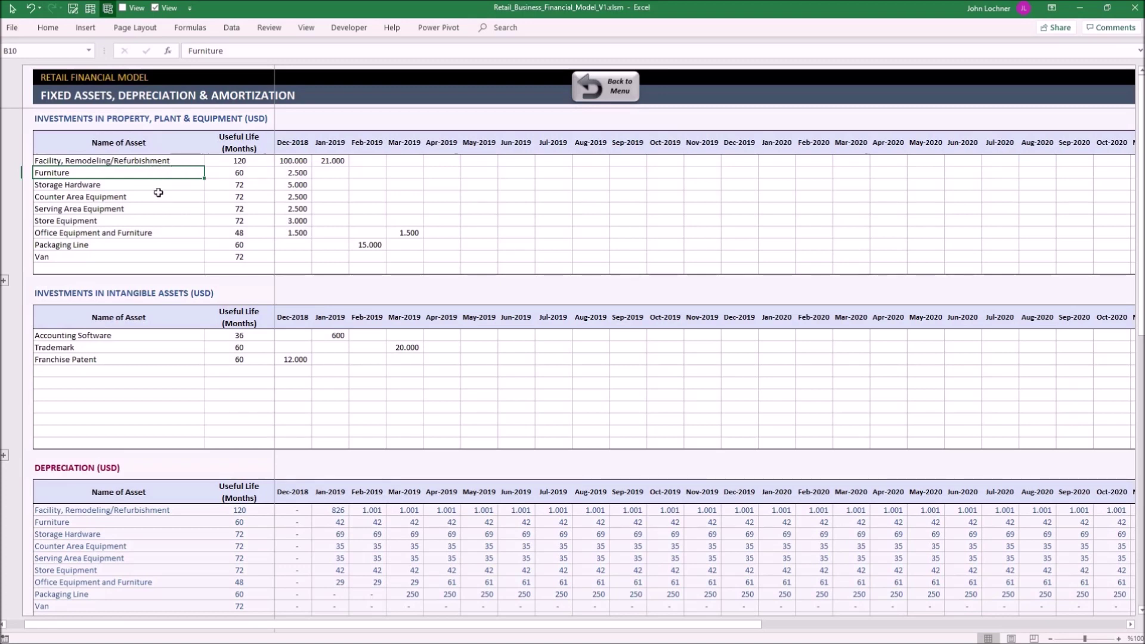
click(121, 360)
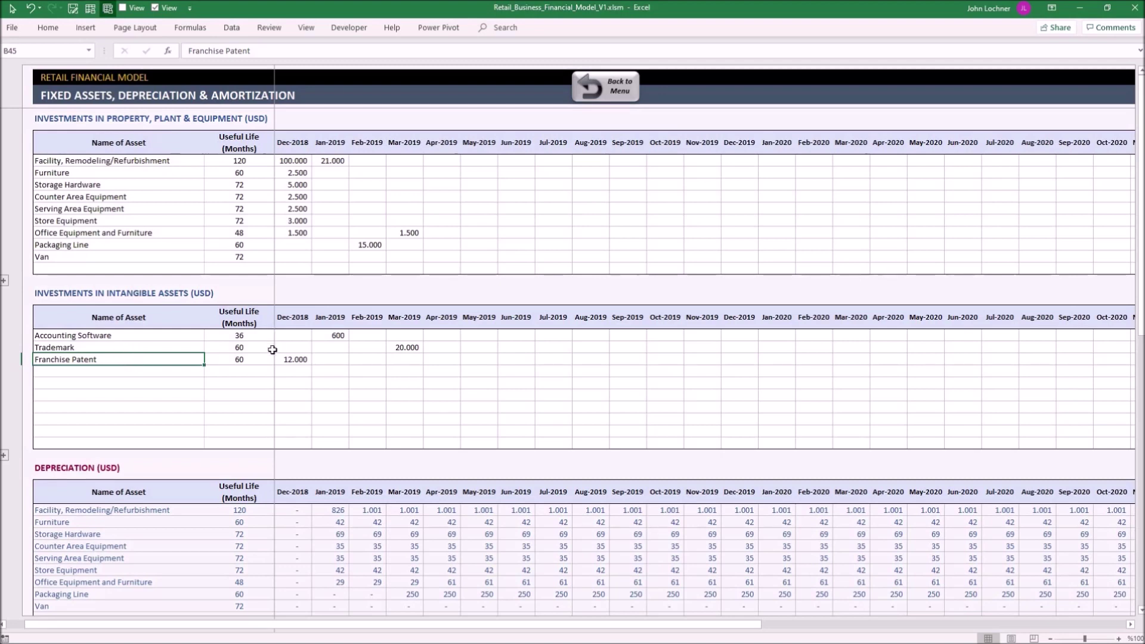
scroll(310, 325, down, 8)
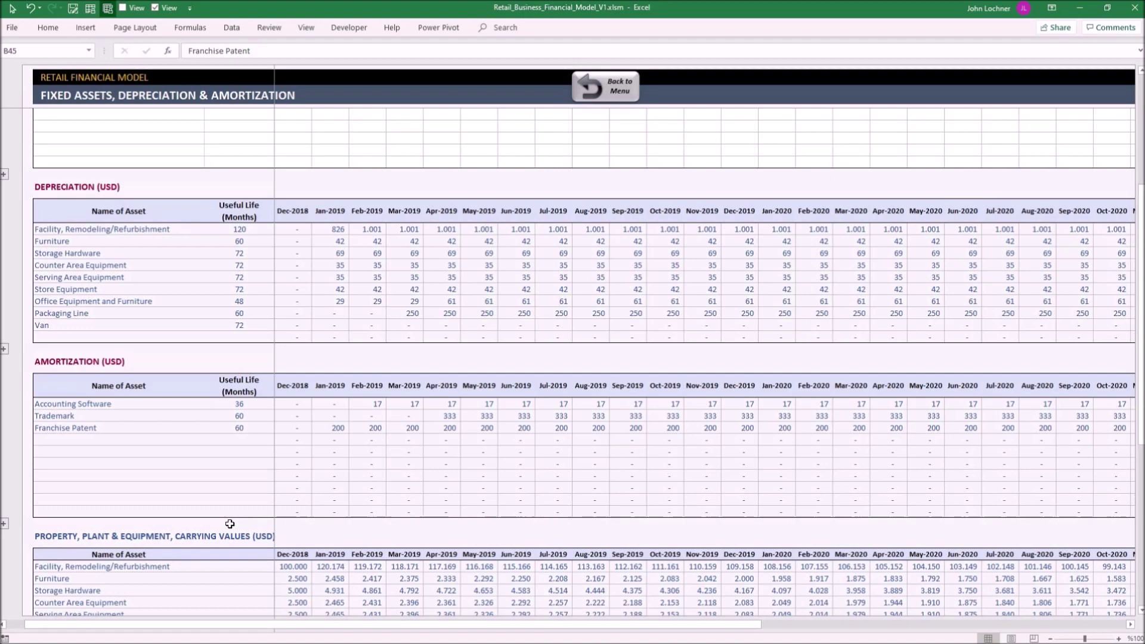
click(353, 228)
scroll(345, 340, up, 1)
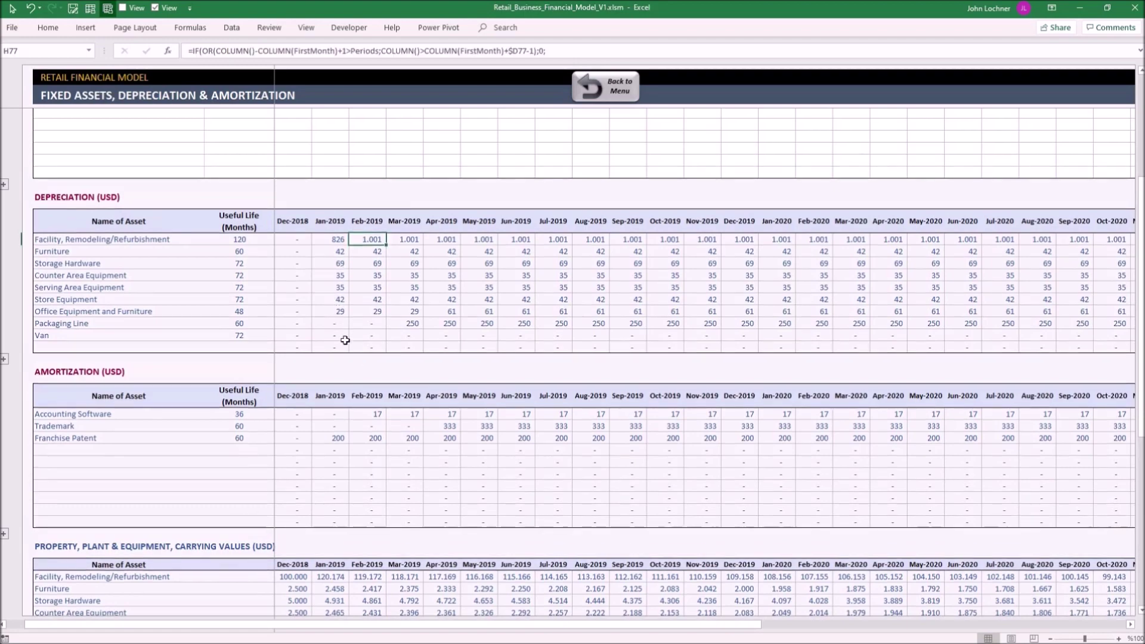
scroll(345, 340, up, 7)
click(338, 505)
scroll(358, 490, down, 6)
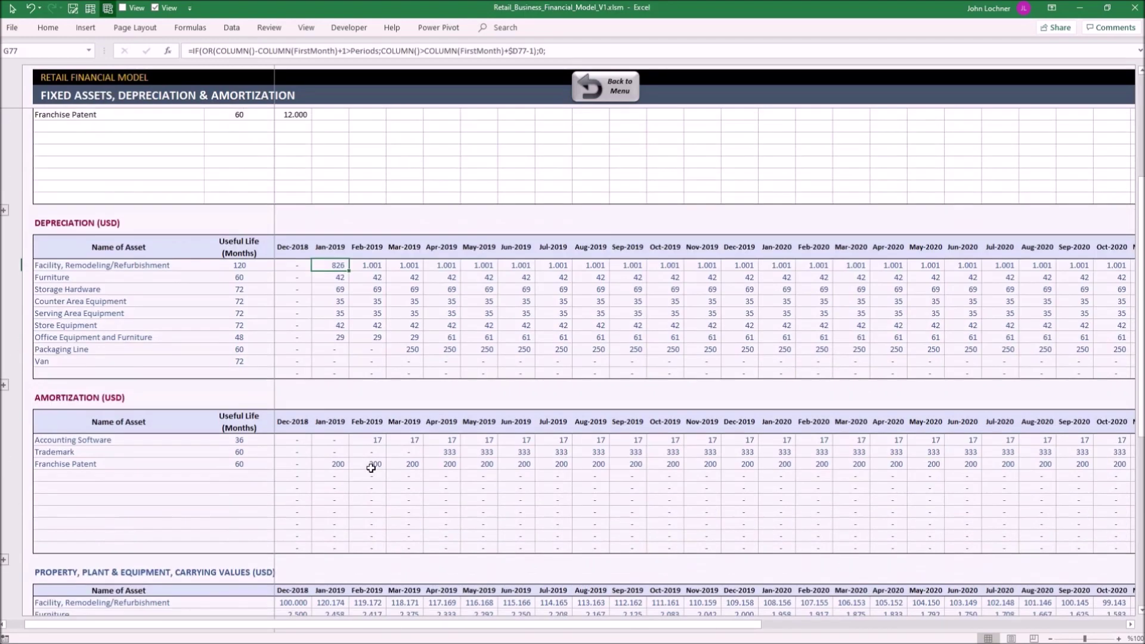
scroll(371, 469, down, 8)
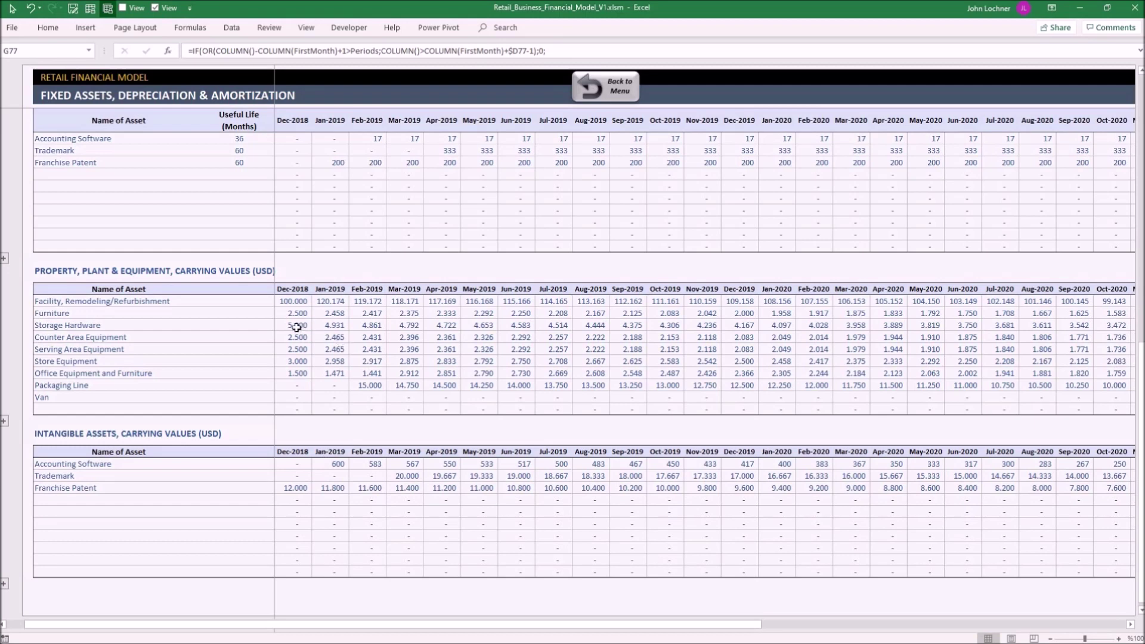
Step through Storage Hardware's 2019 carrying values, then open the Financing & Tax sheet.
click(336, 325)
key(Right)
key(Right)
key(Right)
key(Right)
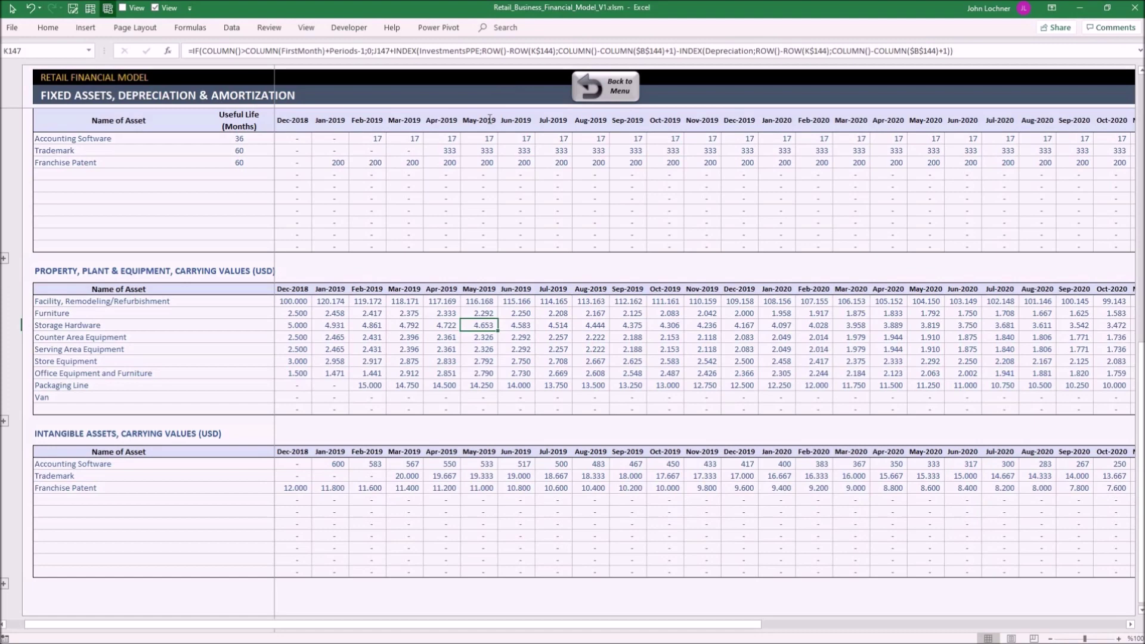
click(602, 86)
click(271, 309)
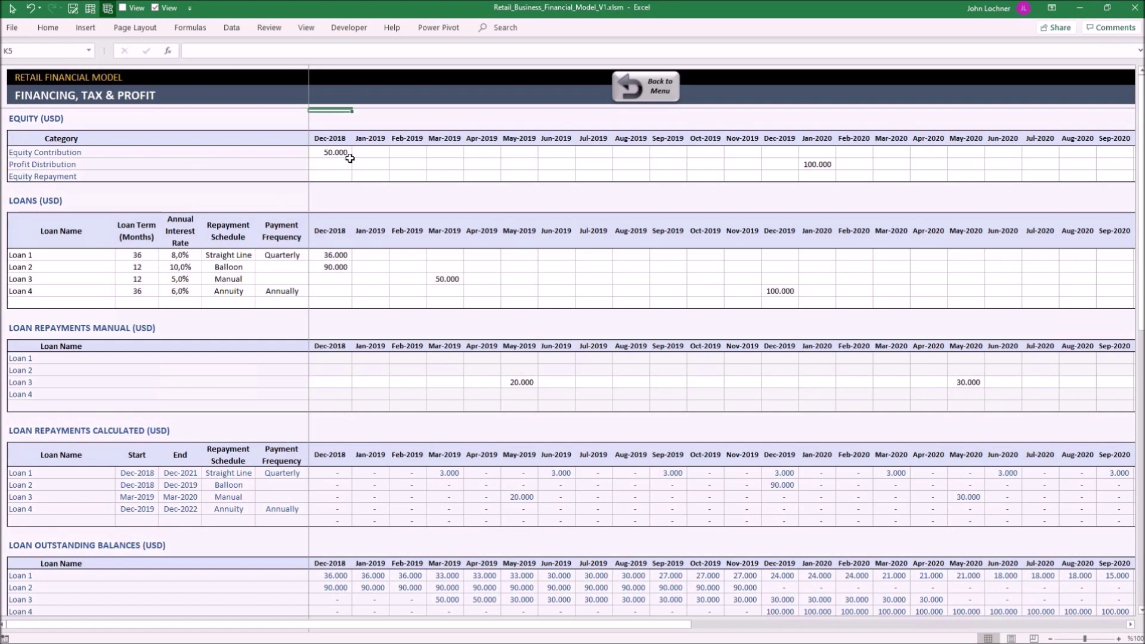
Review the Dec-2018 loan amounts and the Equity Contribution, Profit Distribution and Equity Repayment categories.
drag(332, 255, 334, 310)
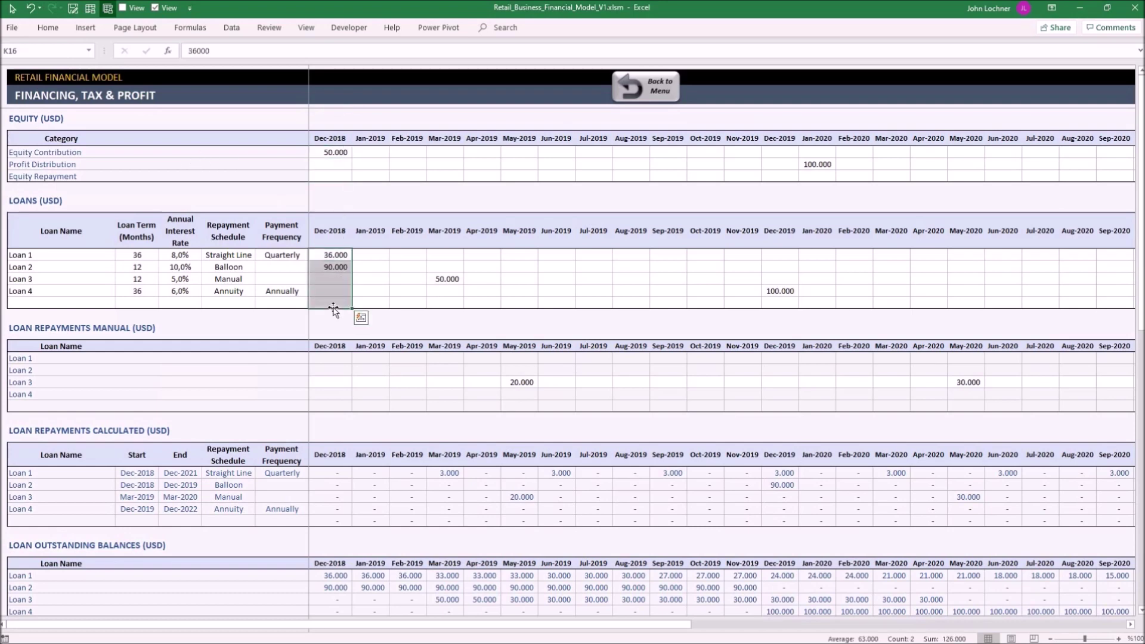
click(238, 154)
click(87, 151)
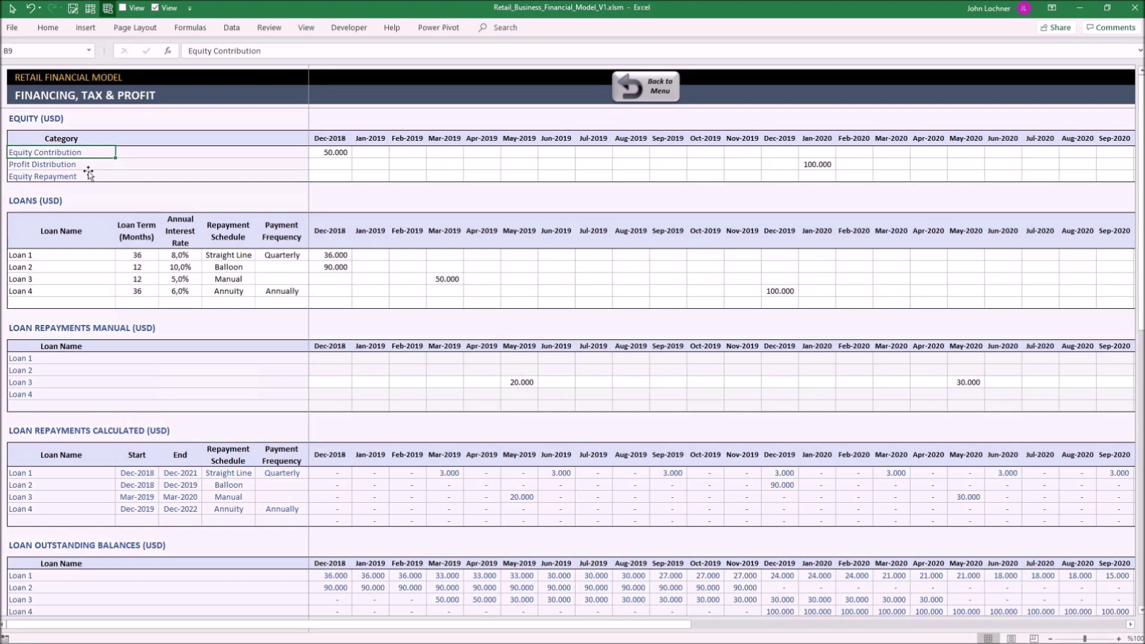
click(88, 169)
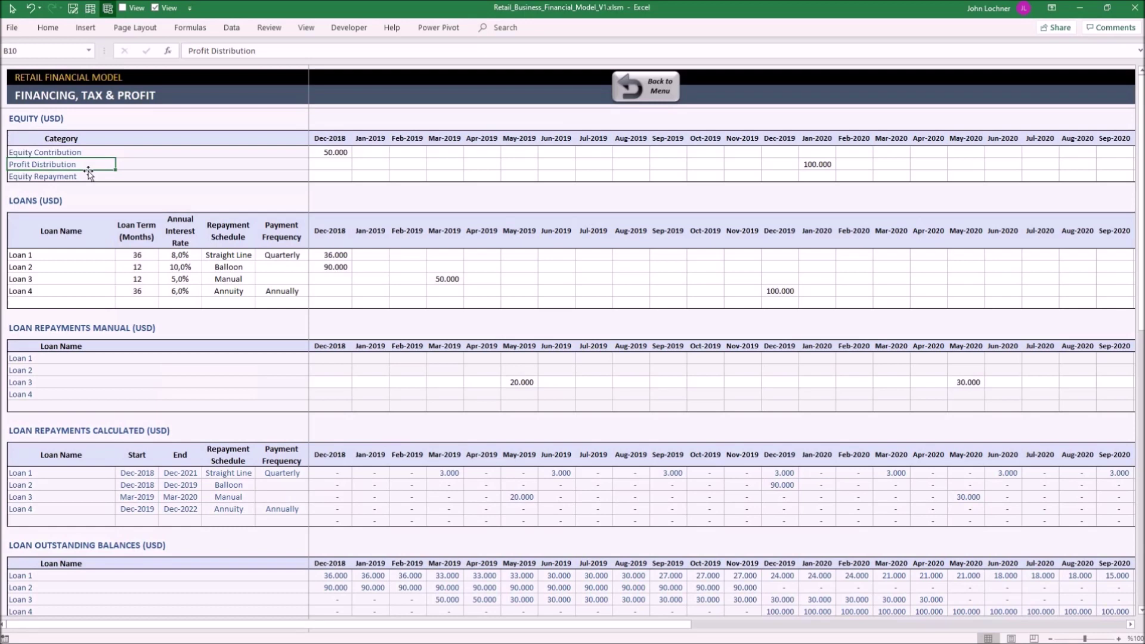
click(89, 174)
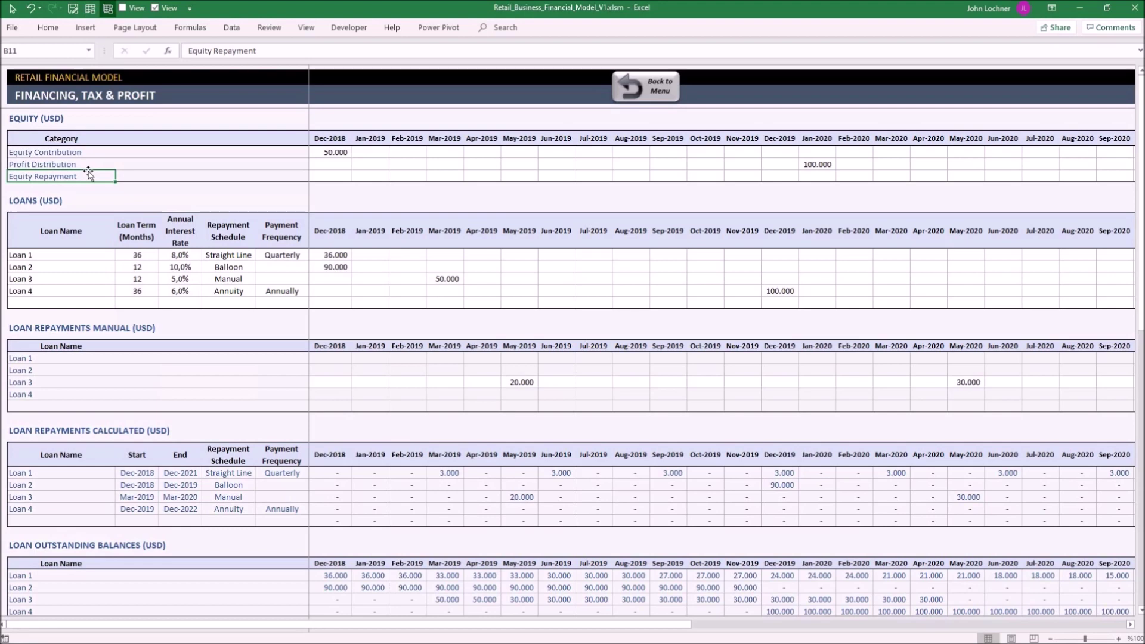
scroll(84, 224, down, 1)
click(77, 233)
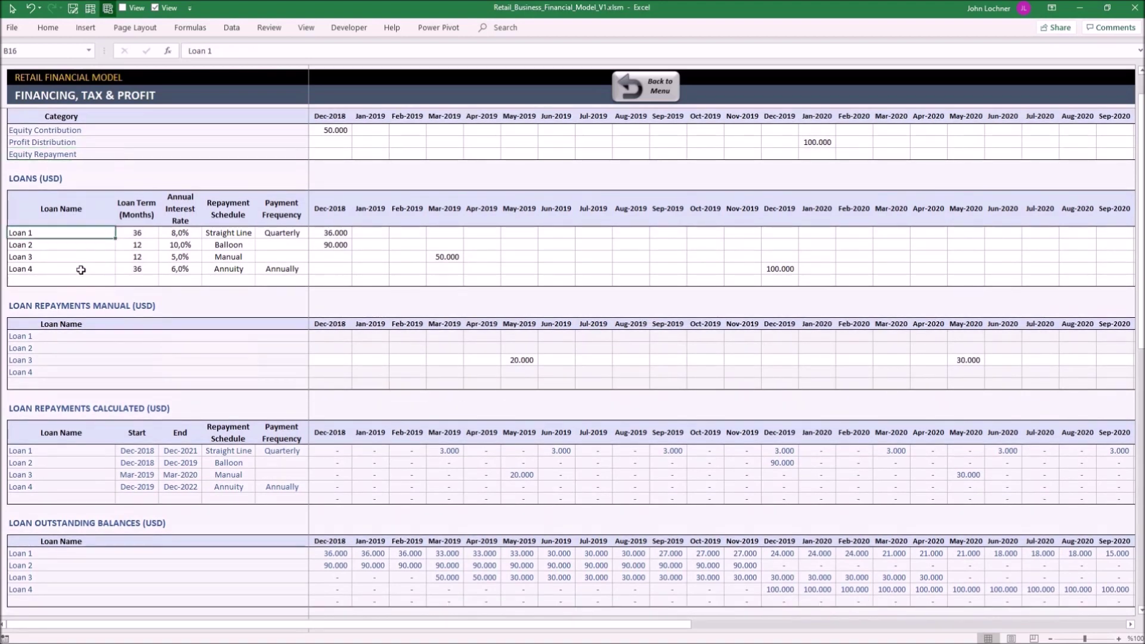
shift+click(81, 269)
click(79, 267)
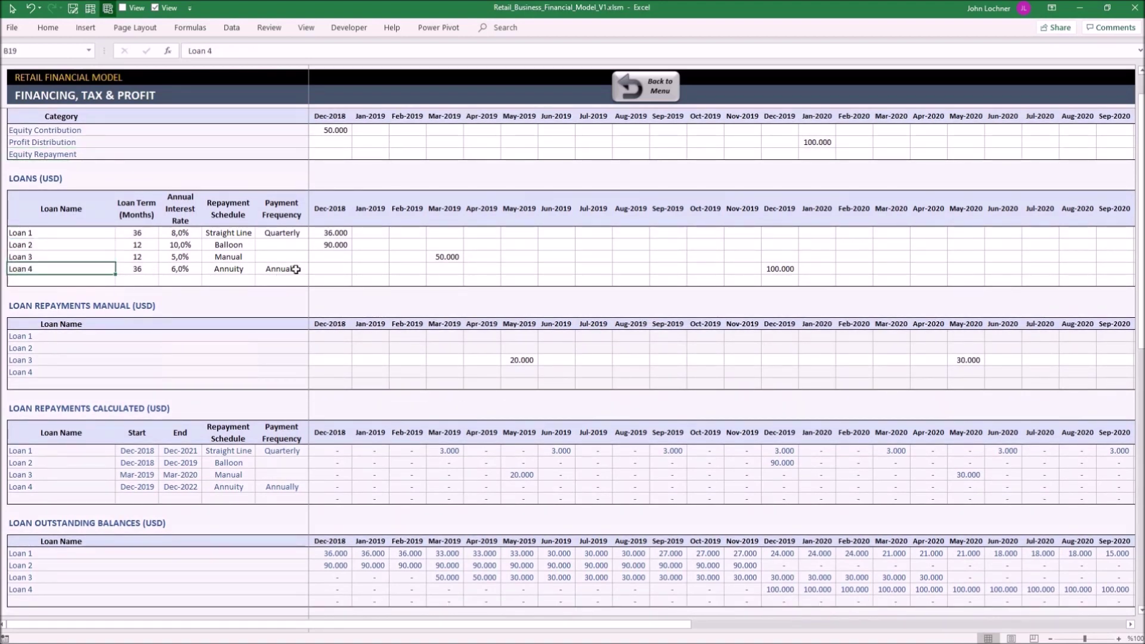
drag(141, 232, 280, 281)
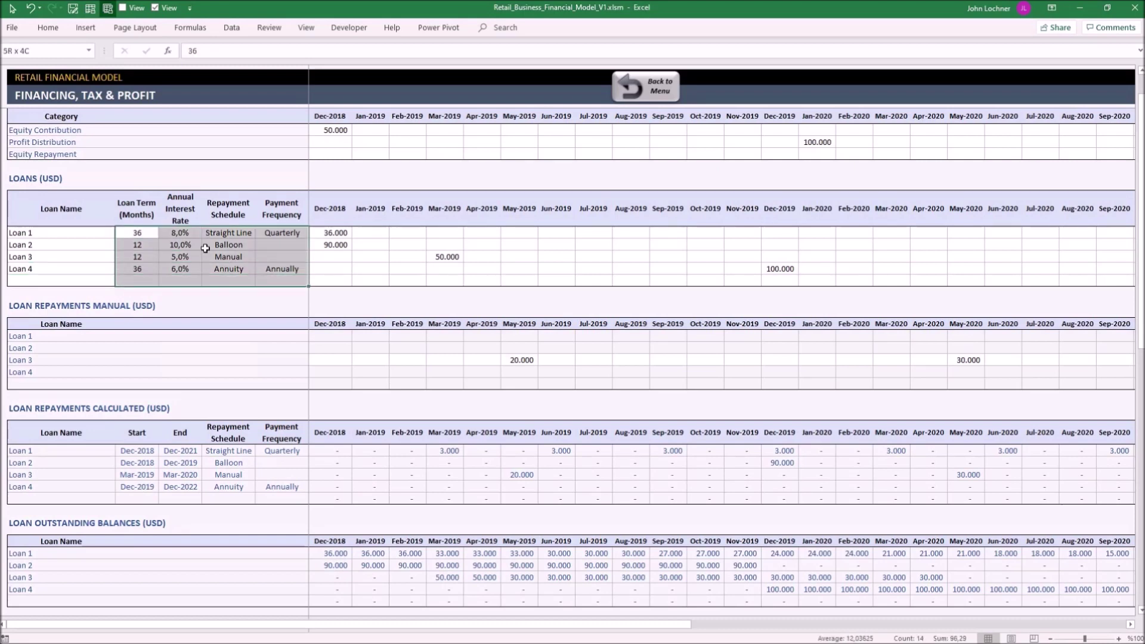
click(144, 234)
click(178, 236)
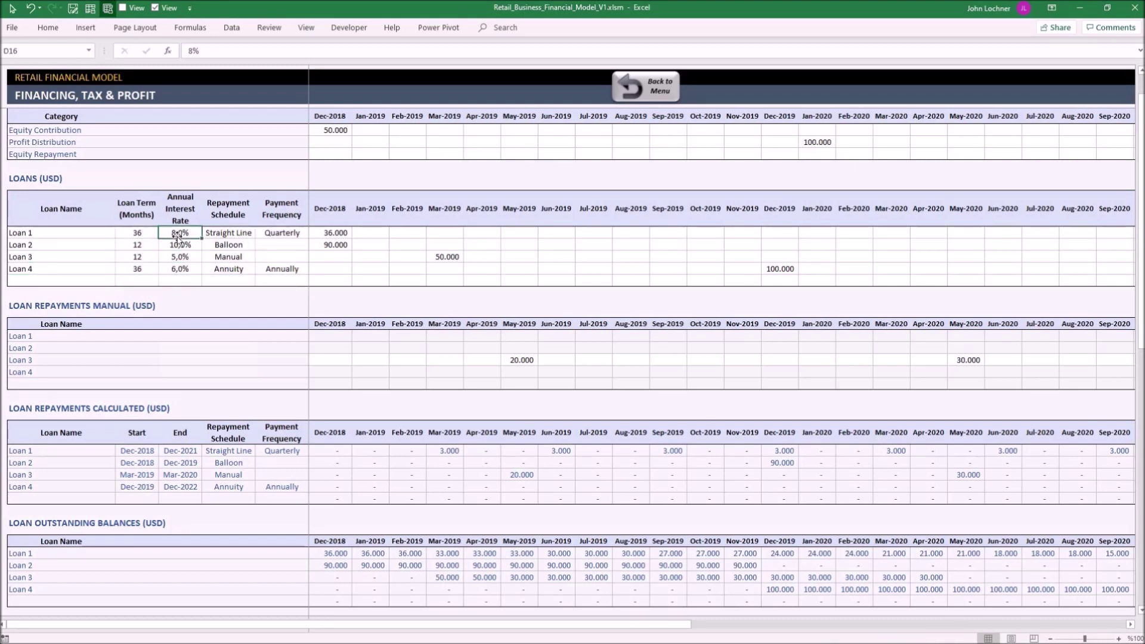
click(252, 237)
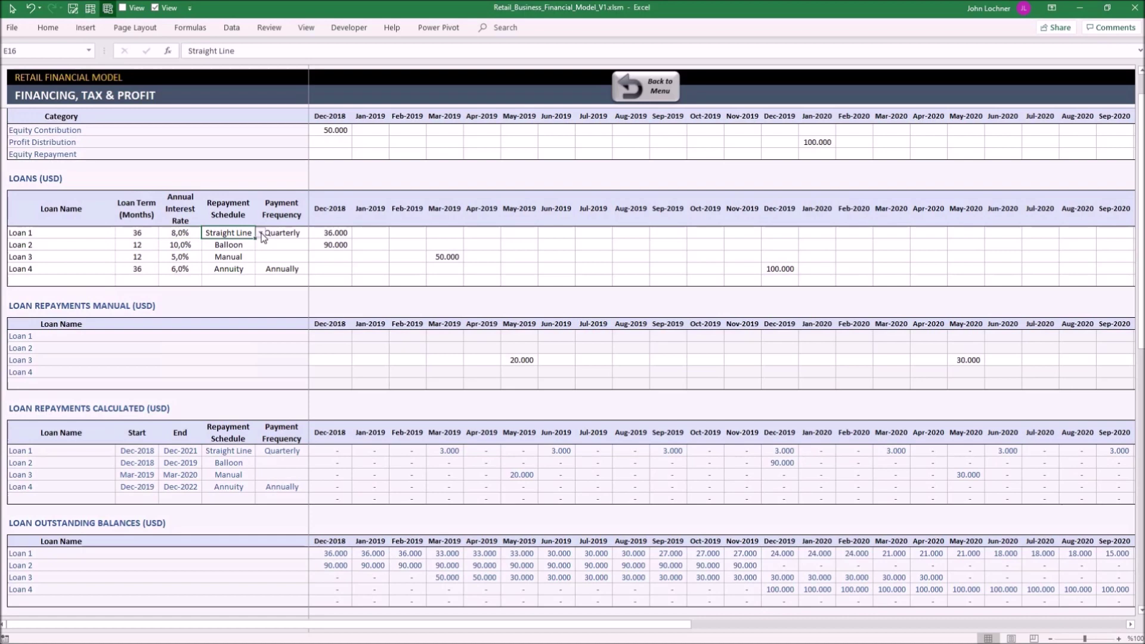
click(261, 233)
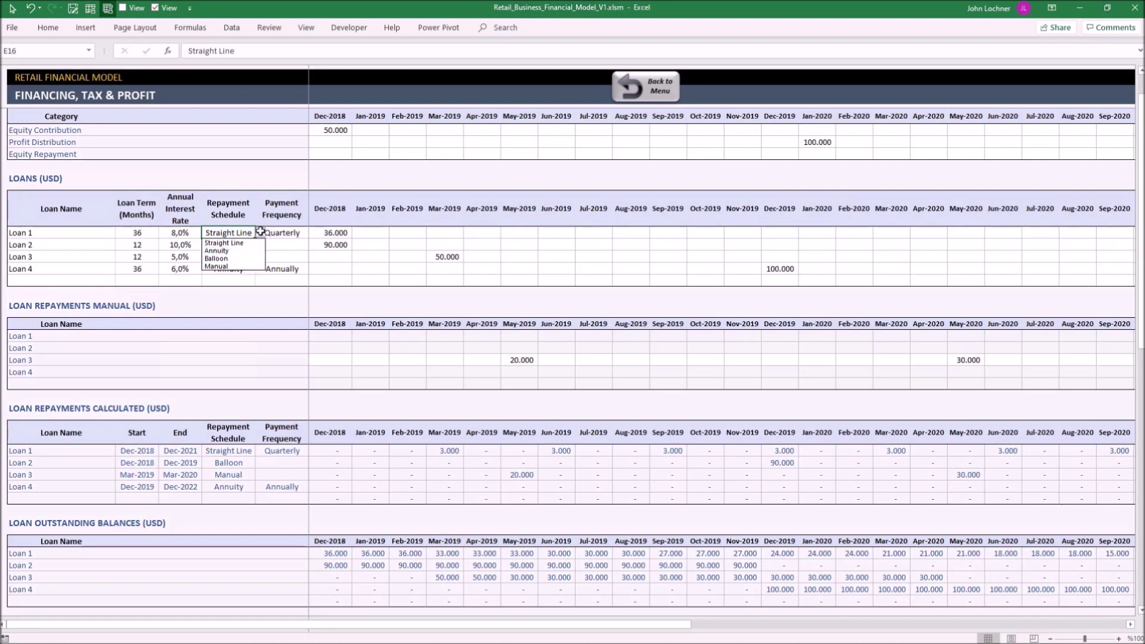
key(Escape)
key(Right)
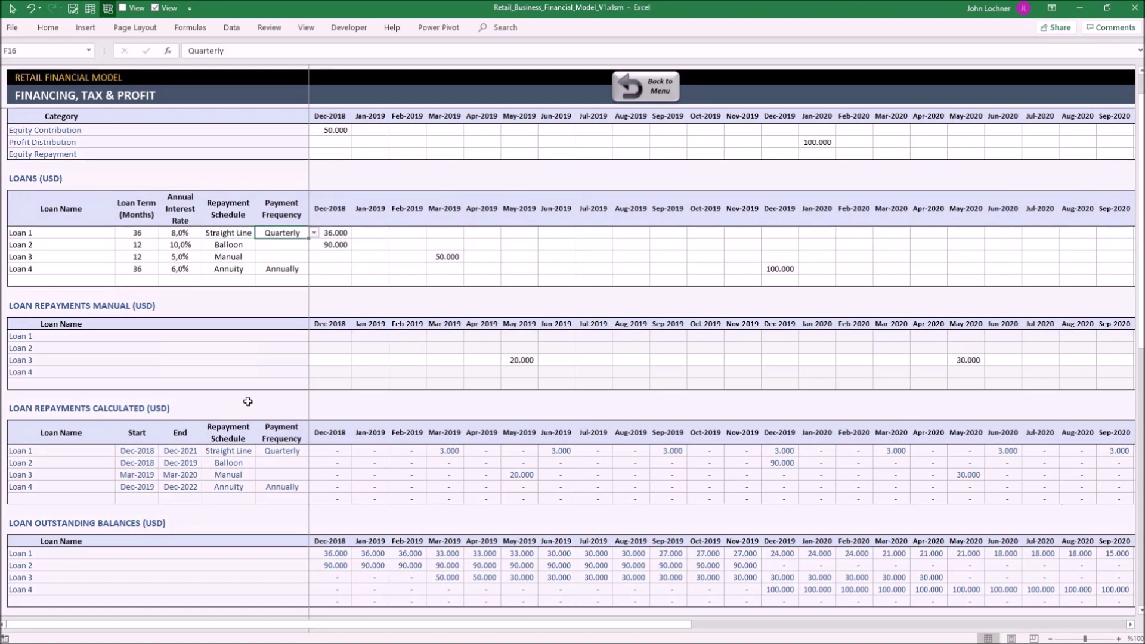
click(250, 255)
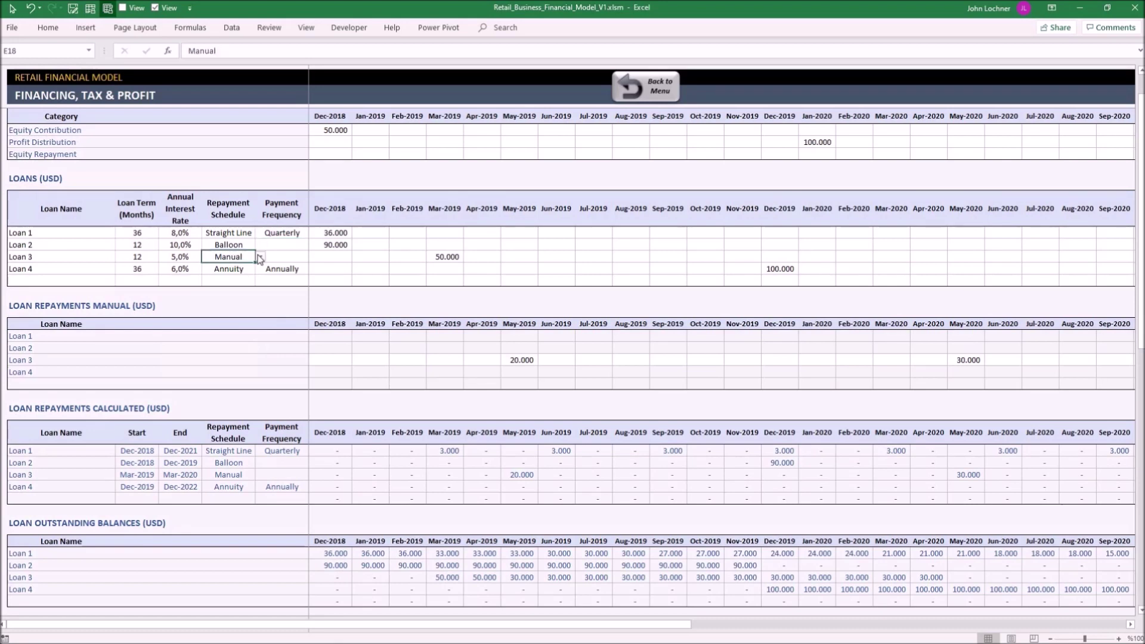
click(261, 257)
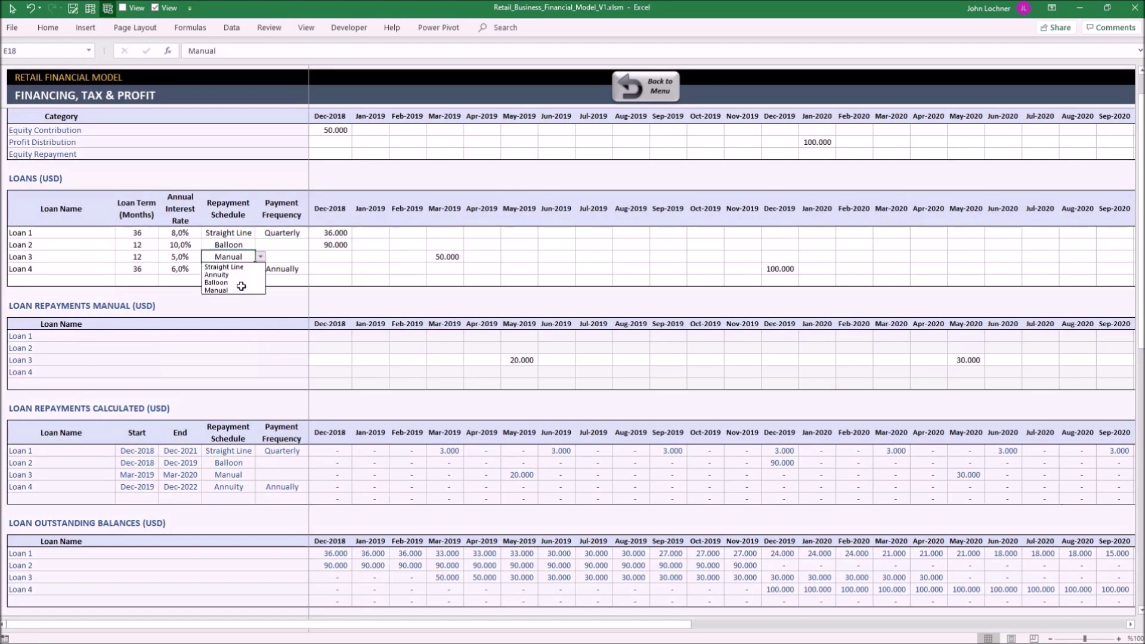
click(238, 290)
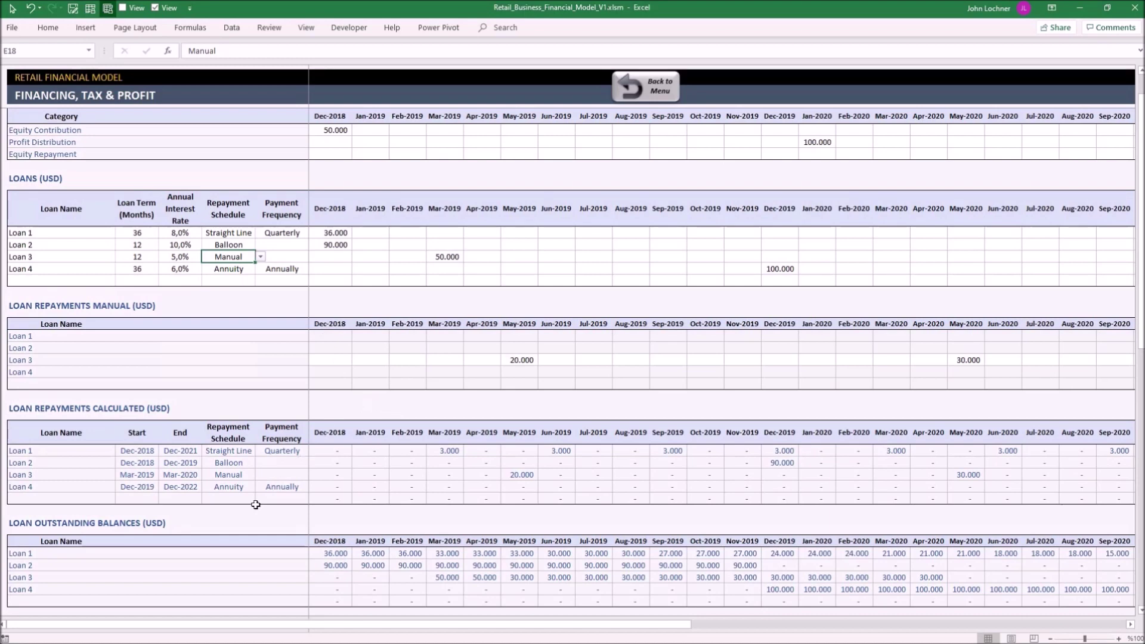
click(327, 360)
drag(330, 360, 1002, 360)
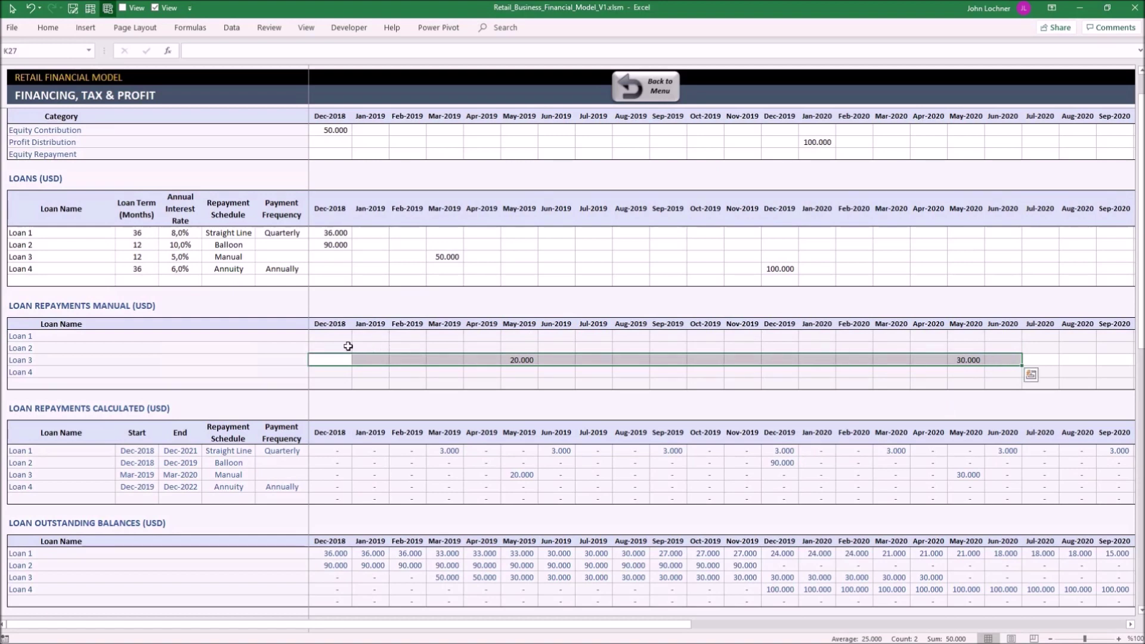
click(332, 360)
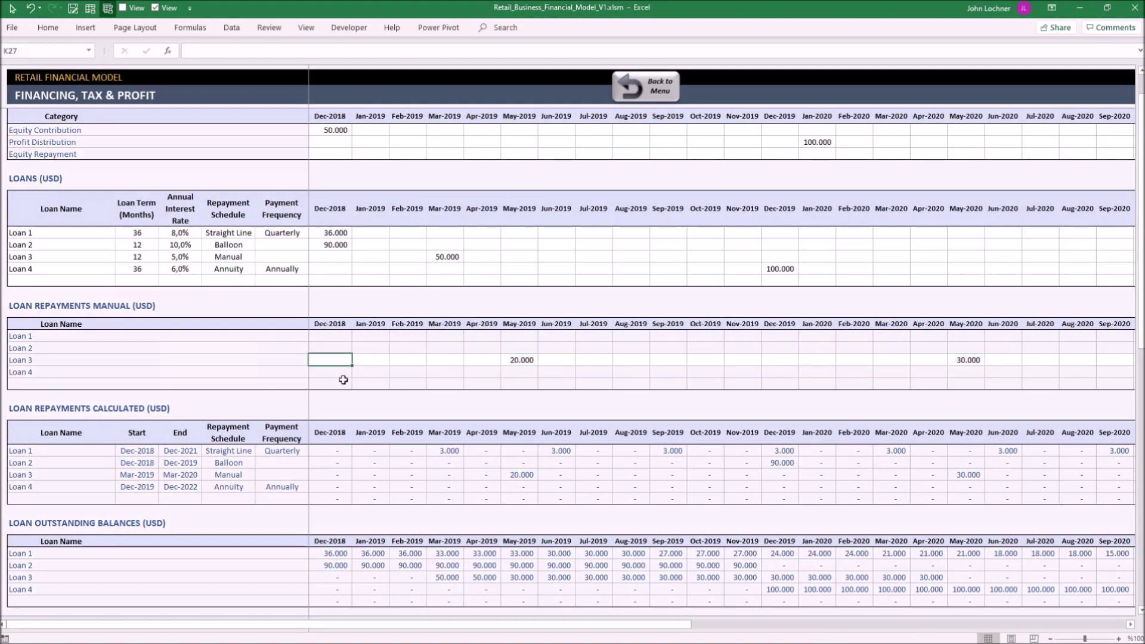
drag(331, 335, 346, 352)
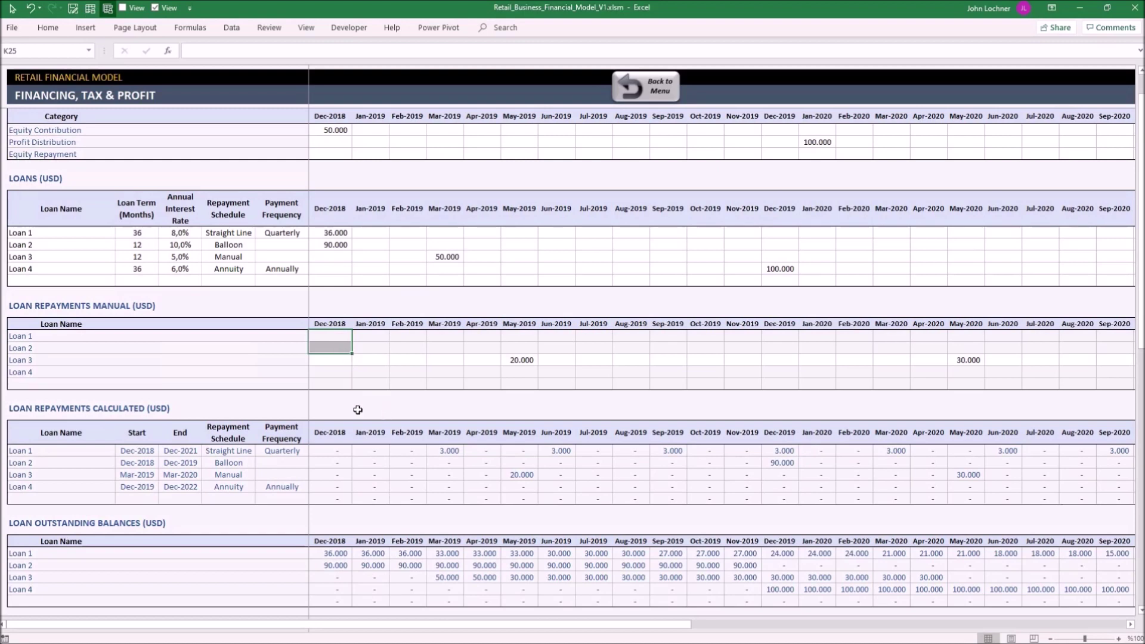
drag(330, 359, 775, 360)
click(522, 359)
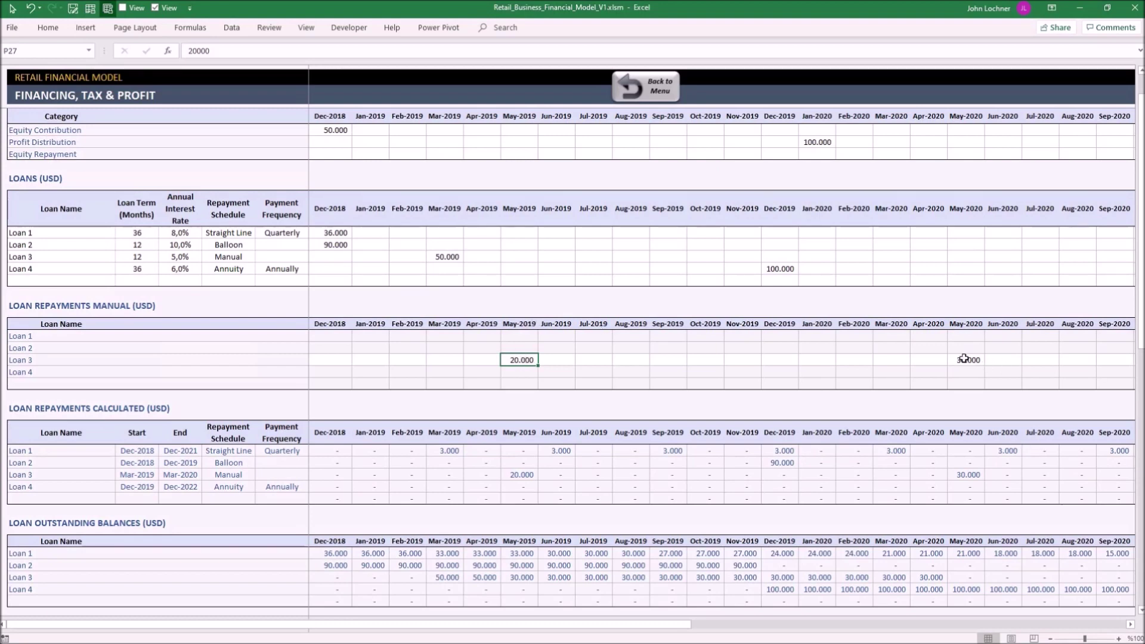
click(965, 358)
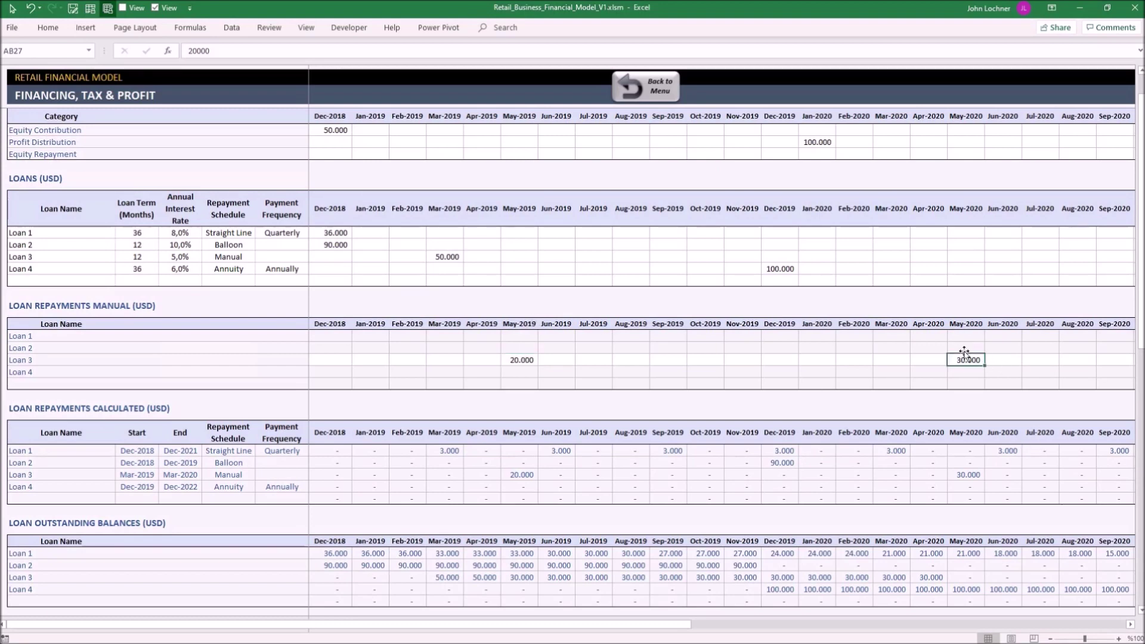
click(971, 323)
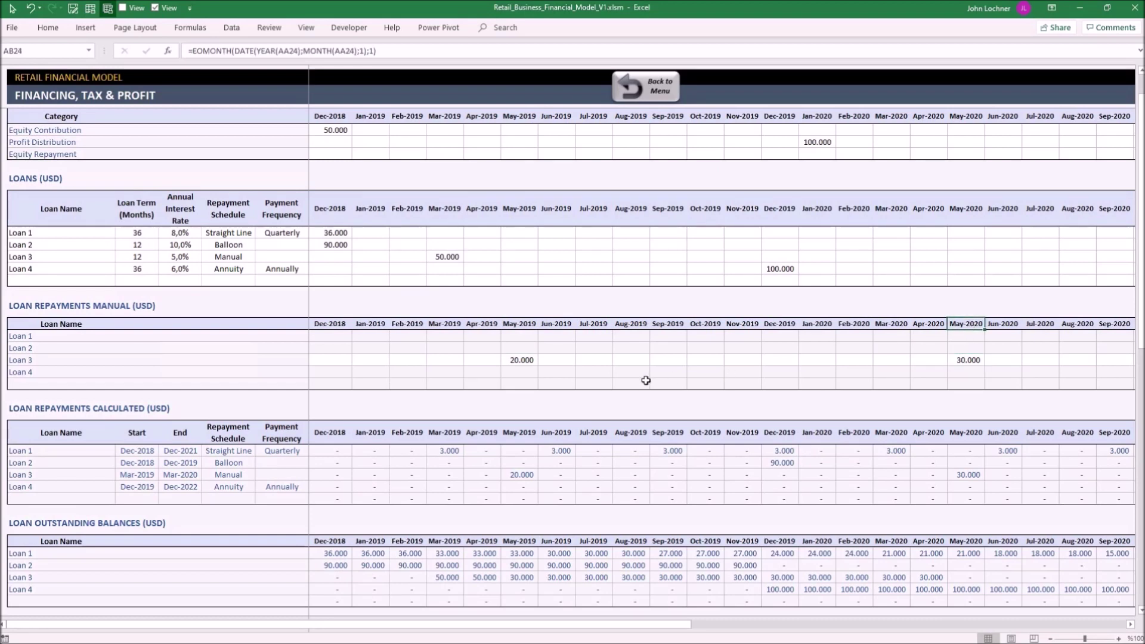
click(446, 257)
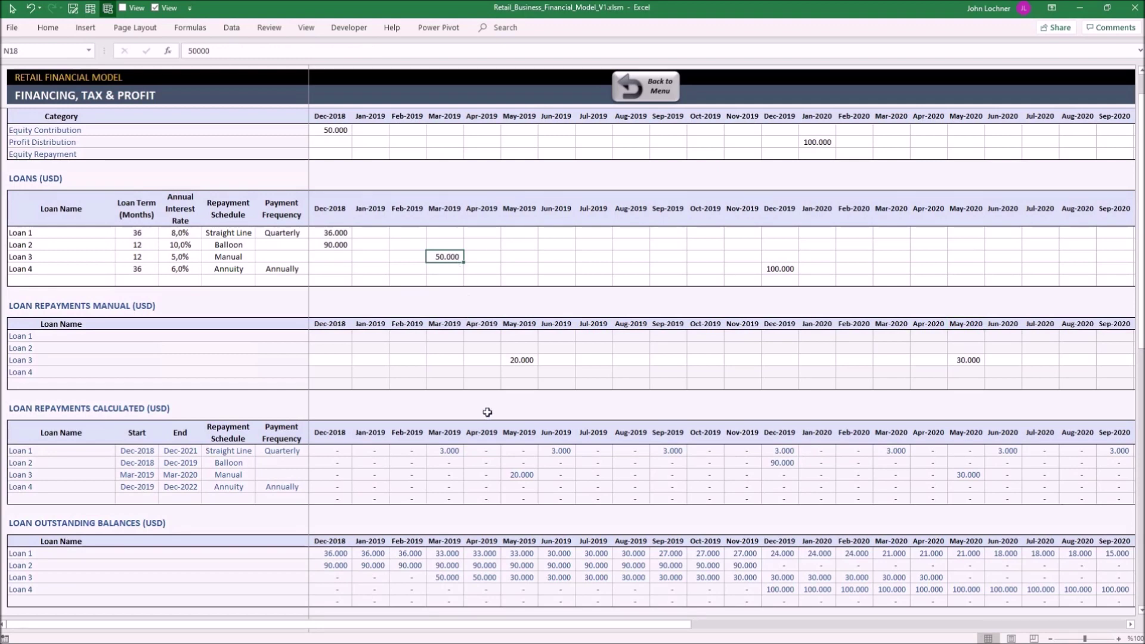
Inspect Loans 1 and 2 outstanding balances and Loan 2's Feb–Jun 2019 interest payments.
scroll(491, 411, down, 2)
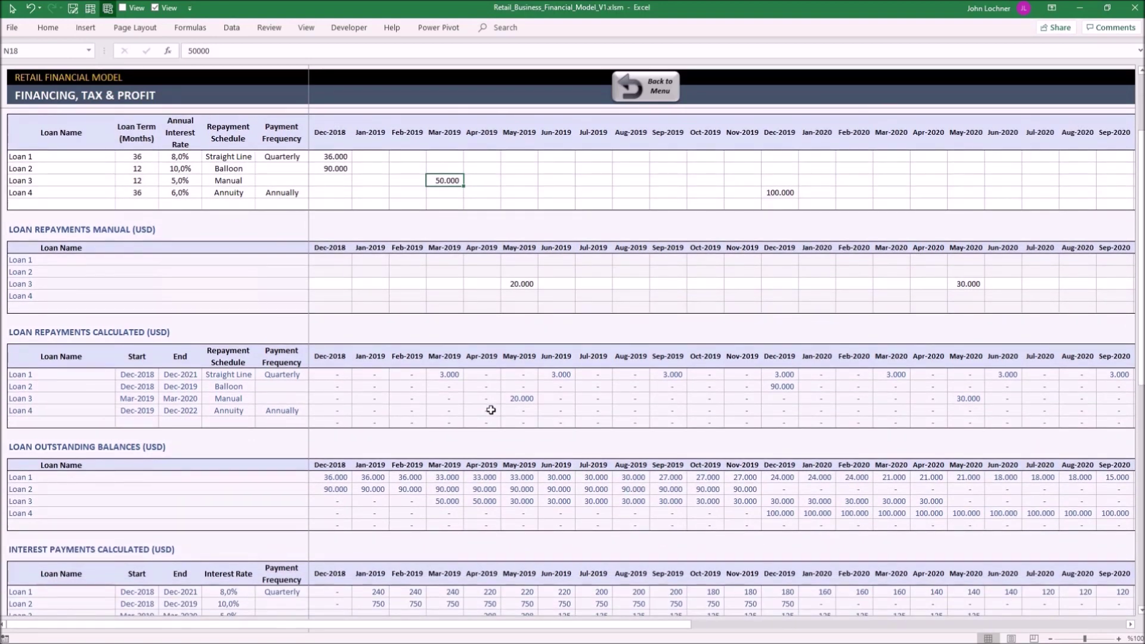
scroll(491, 411, down, 2)
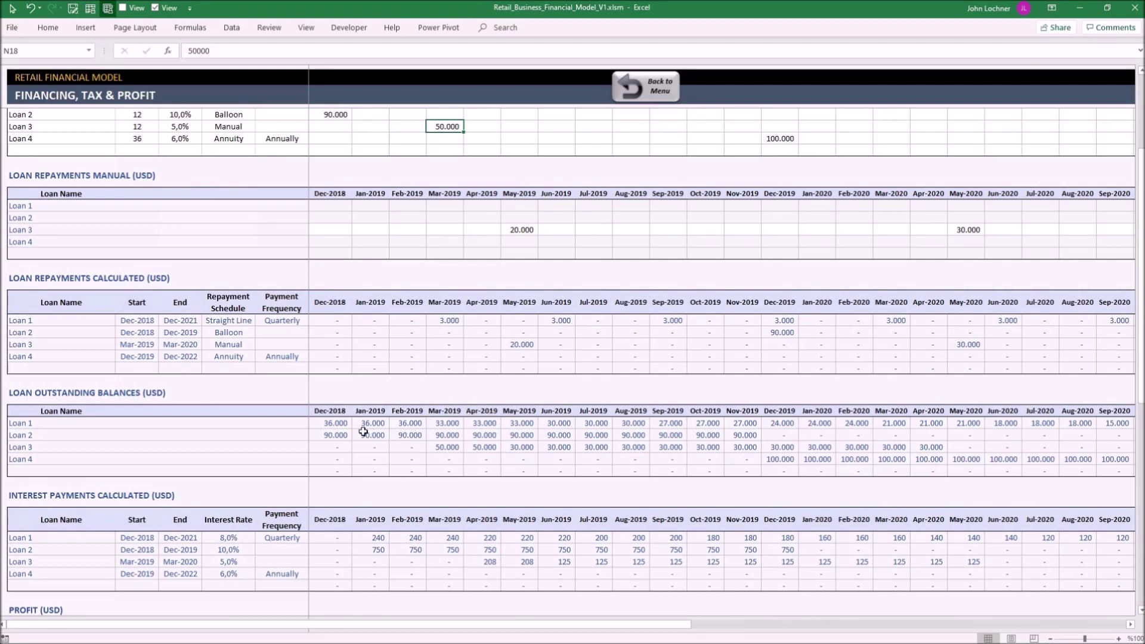
drag(333, 419, 910, 422)
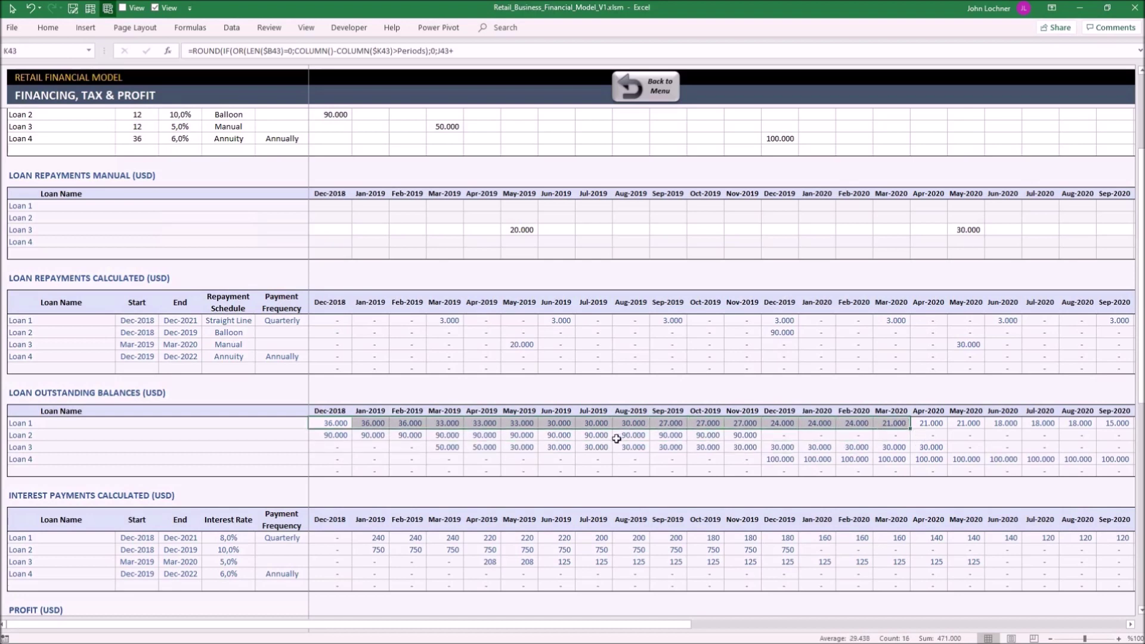
scroll(619, 437, down, 3)
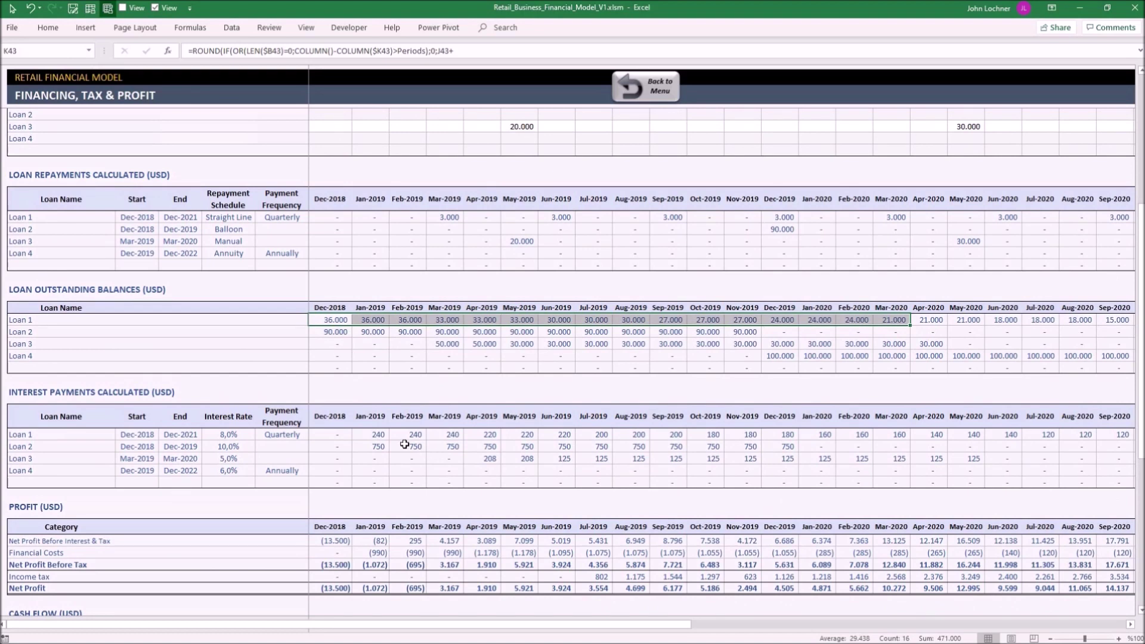
click(408, 445)
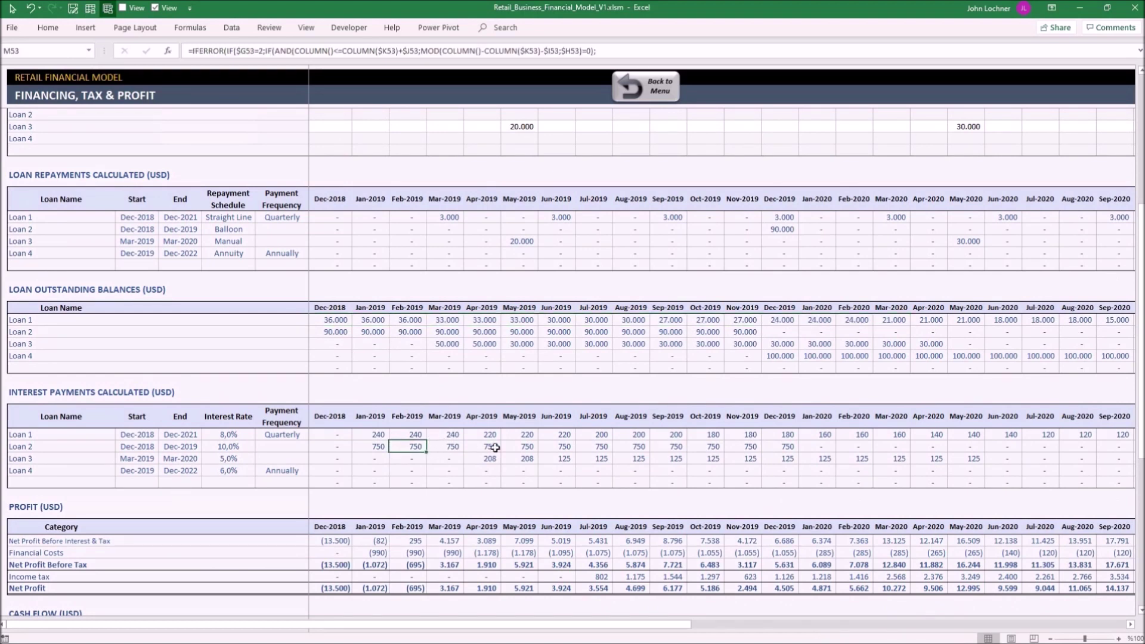
key(Right)
key(Right)
click(545, 451)
Scroll through the remaining profit and cash flow tables, then return to the menu.
scroll(428, 477, down, 5)
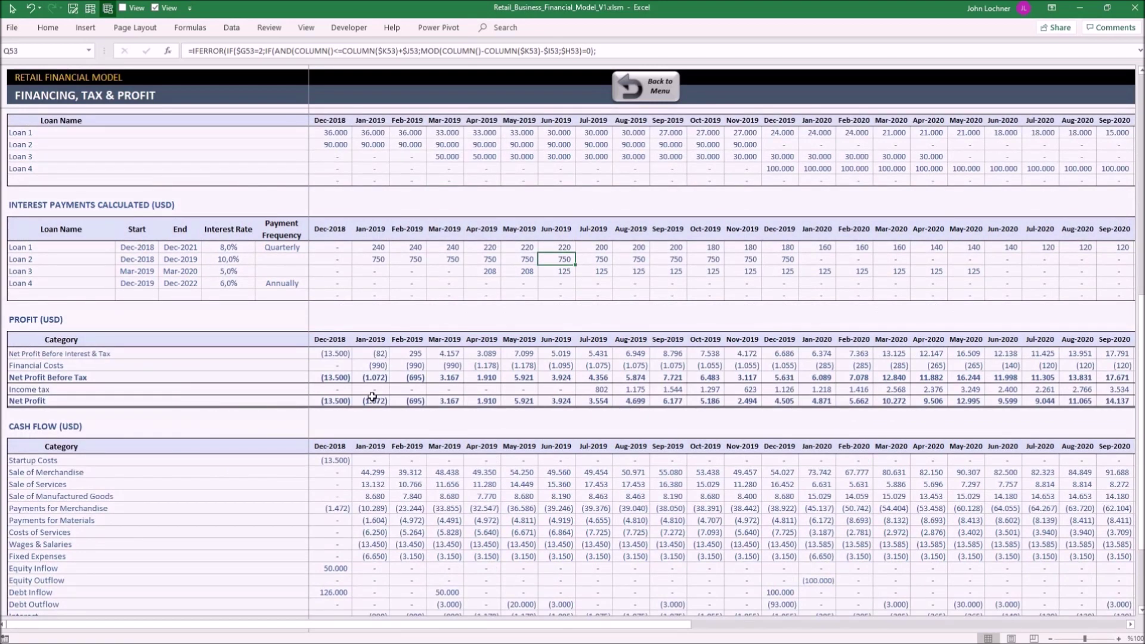
scroll(372, 396, down, 2)
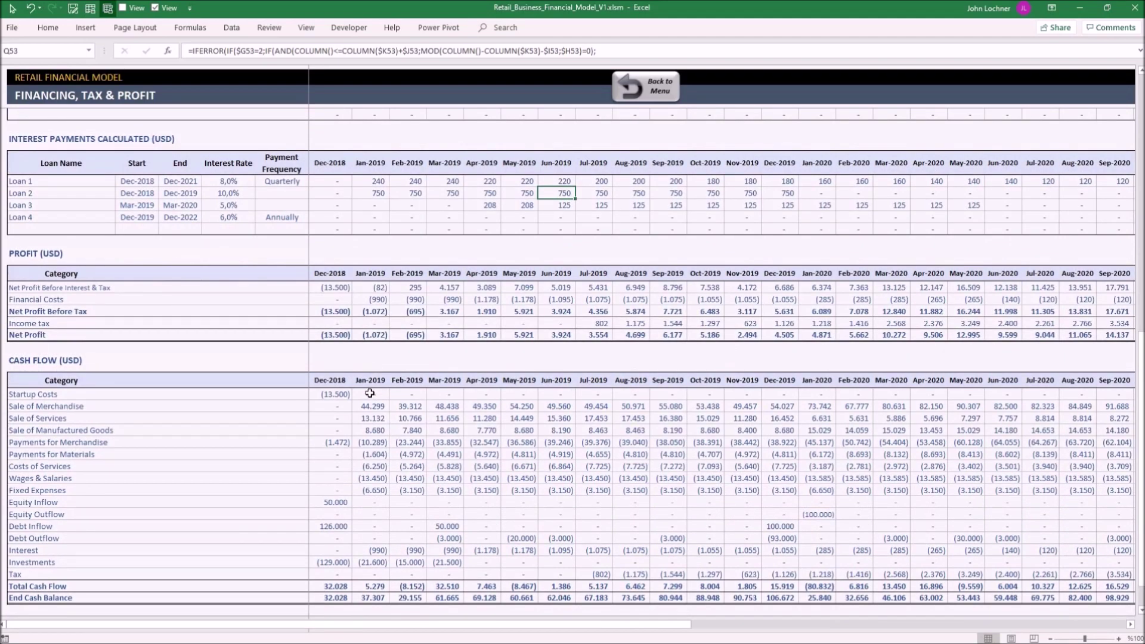
scroll(397, 412, down, 1)
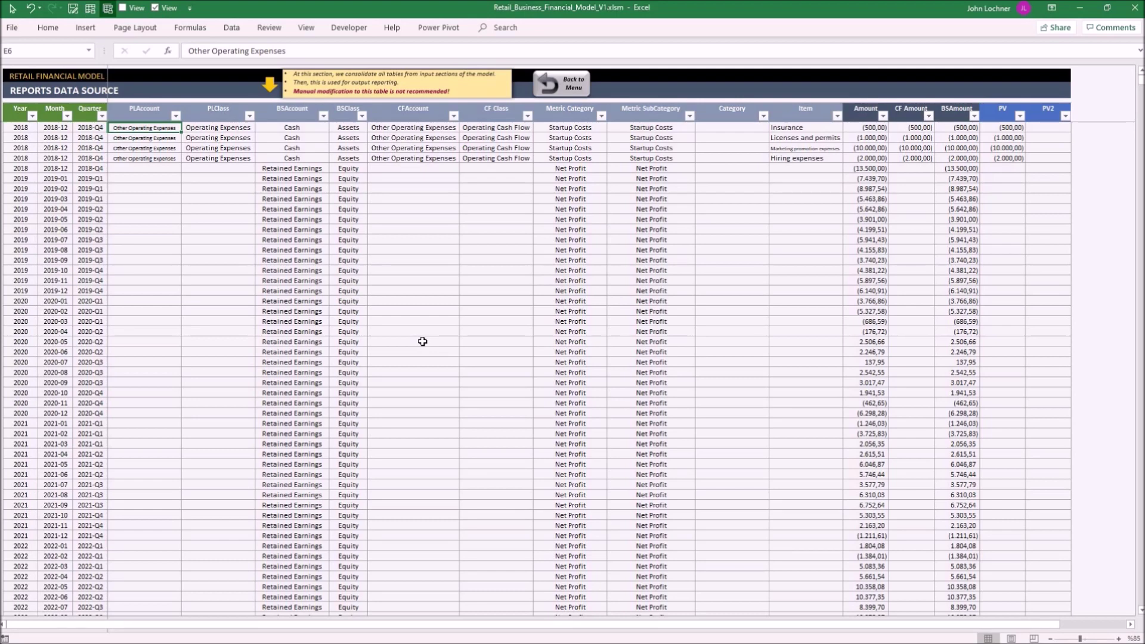
click(547, 77)
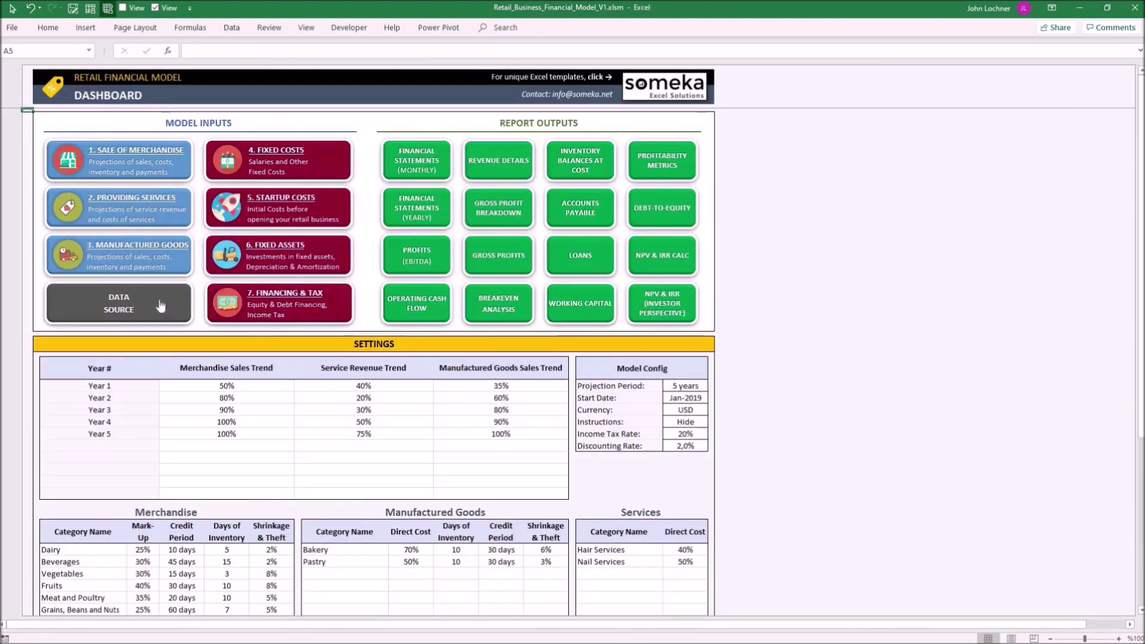
Glance at the Reports Data Source sheet, then go back to the Dashboard.
click(161, 305)
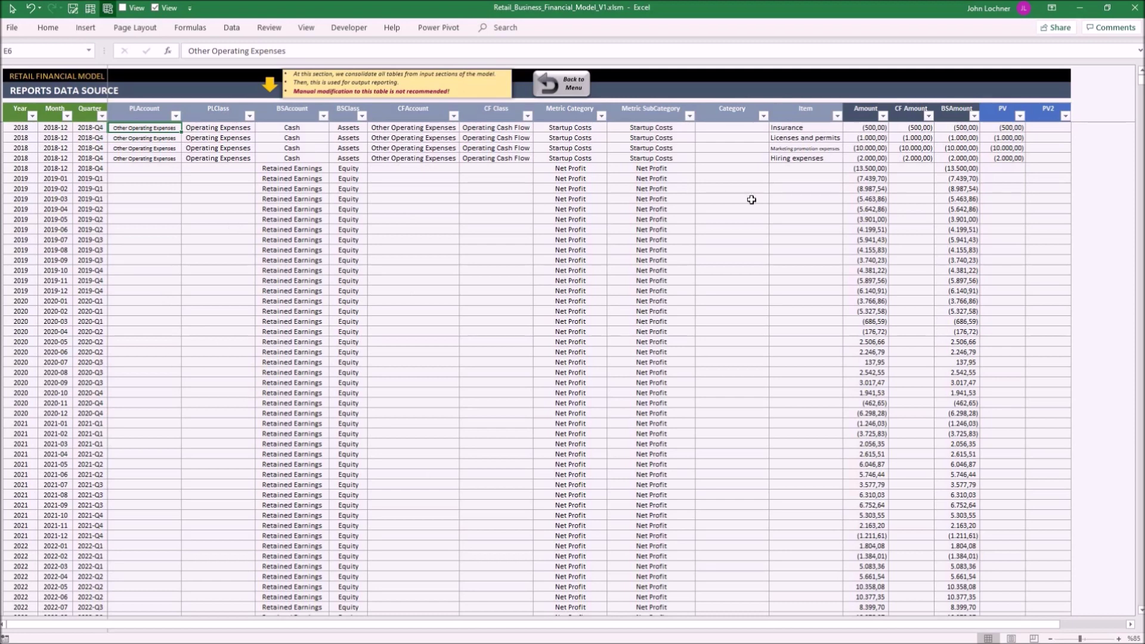
click(562, 79)
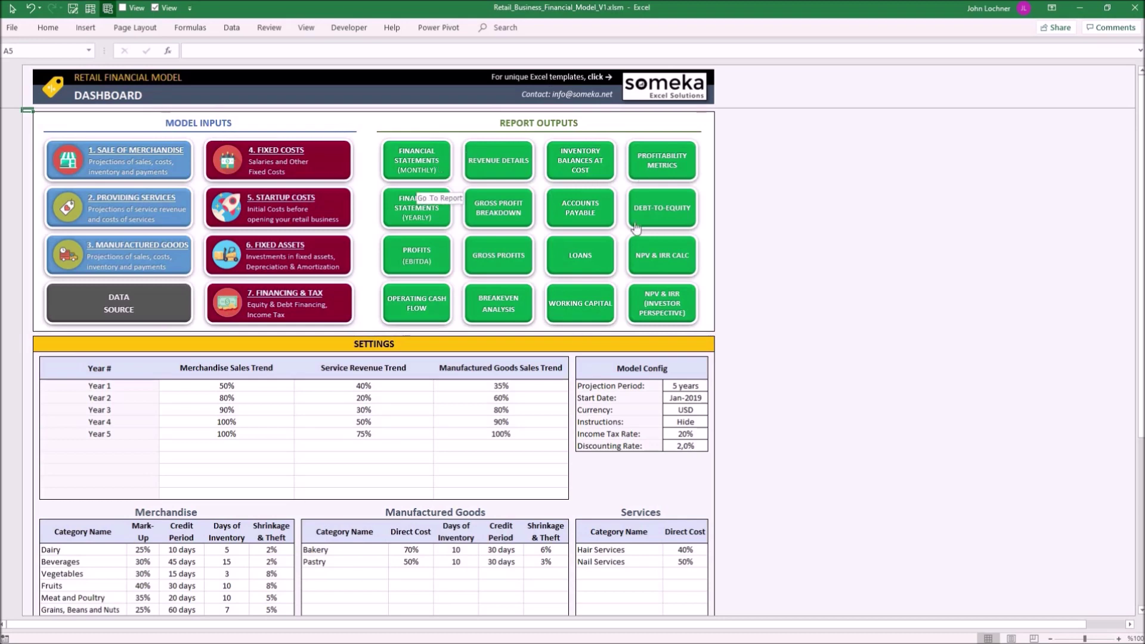
Refresh the monthly Financial Statements and scroll through the balance sheet and cash flow sections.
click(422, 173)
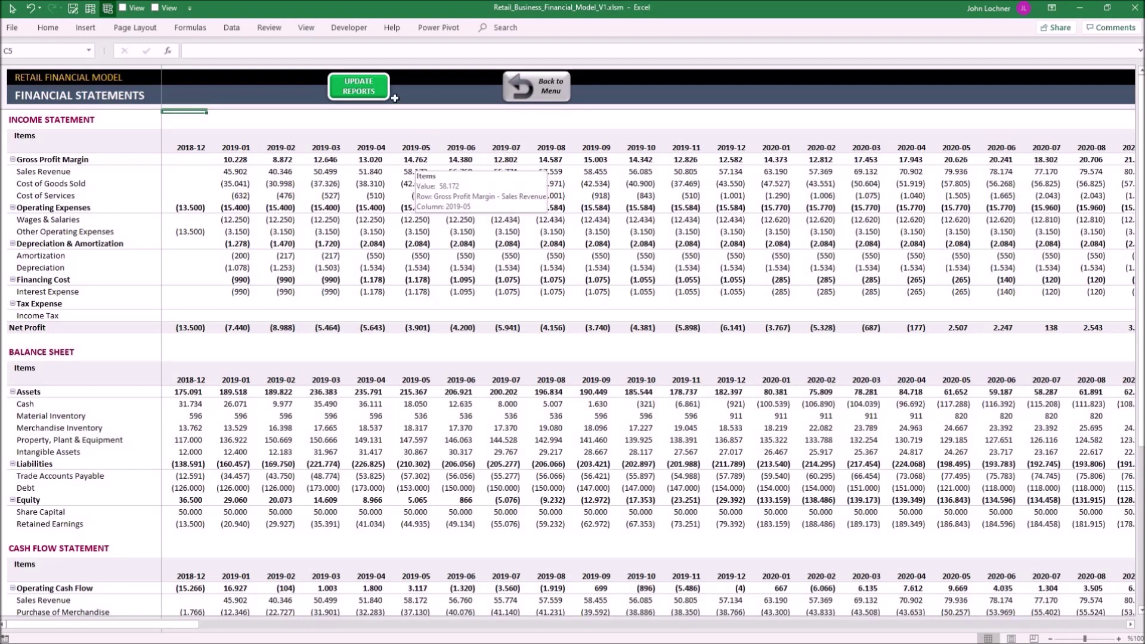
click(365, 90)
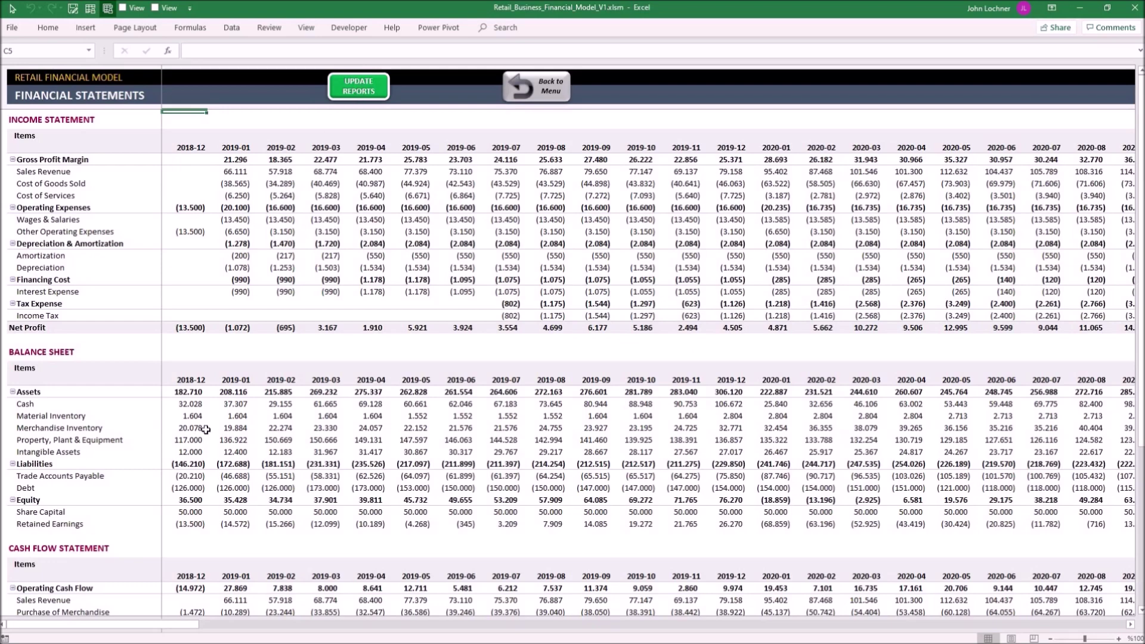
scroll(141, 383, down, 4)
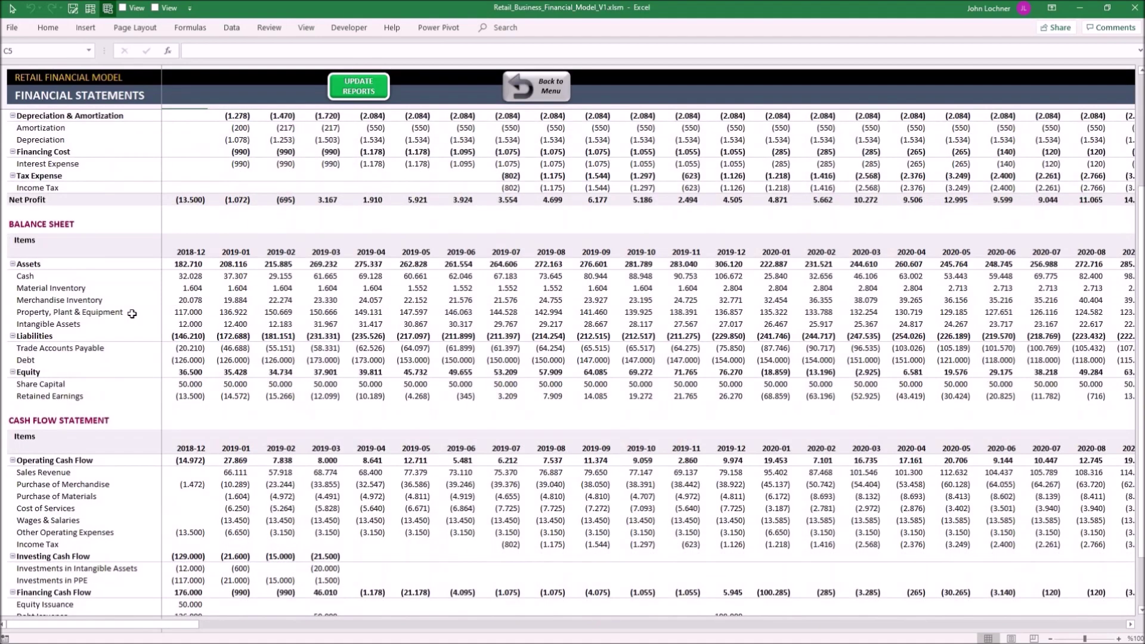
scroll(133, 316, down, 3)
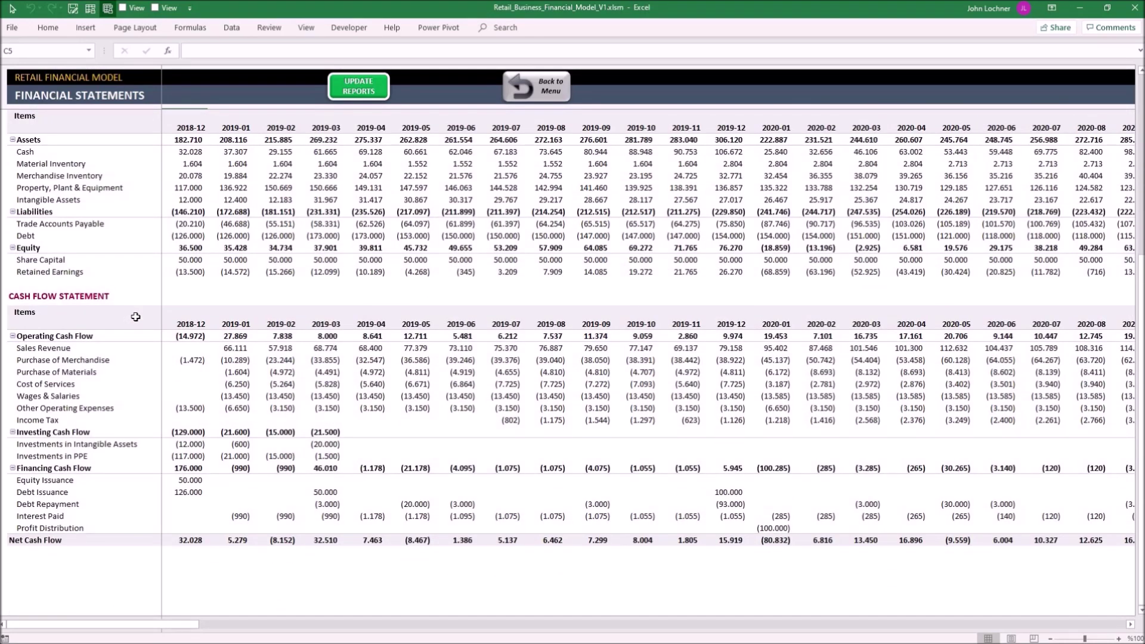
click(522, 97)
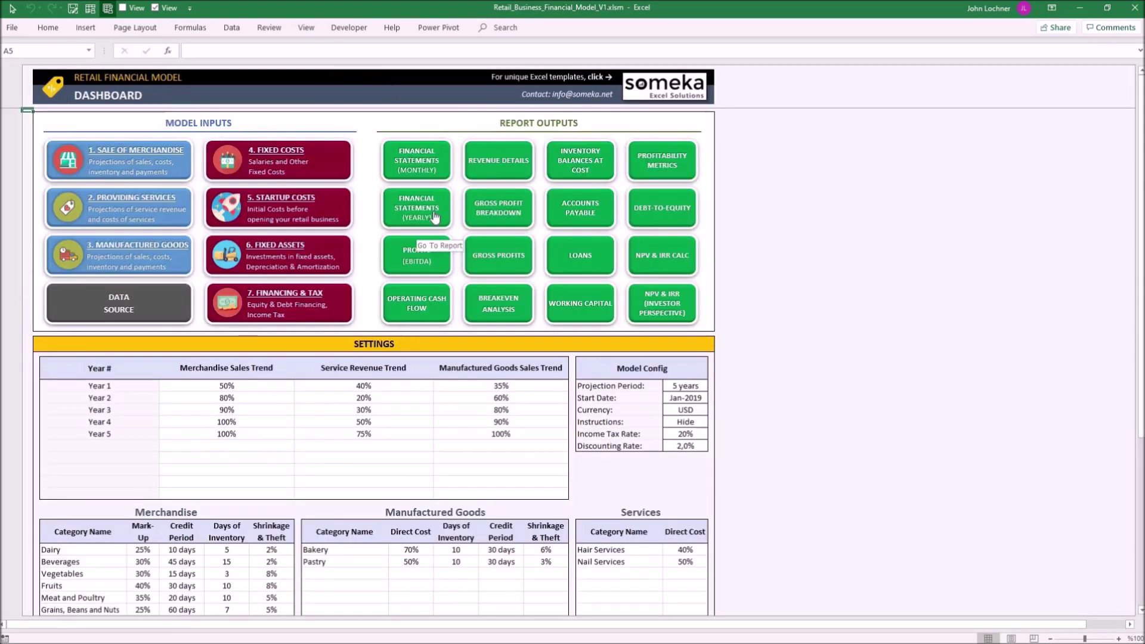
Scroll the yearly Financial Statements to the Cash Flow Statement, then open the EBITDA trend report.
click(433, 210)
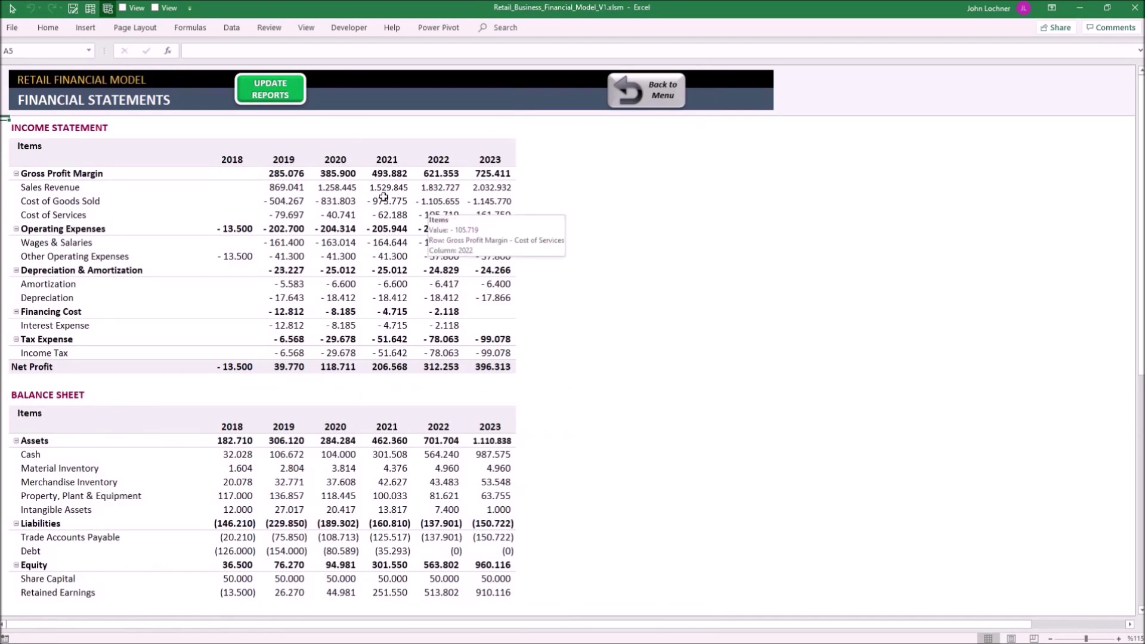
scroll(213, 251, down, 5)
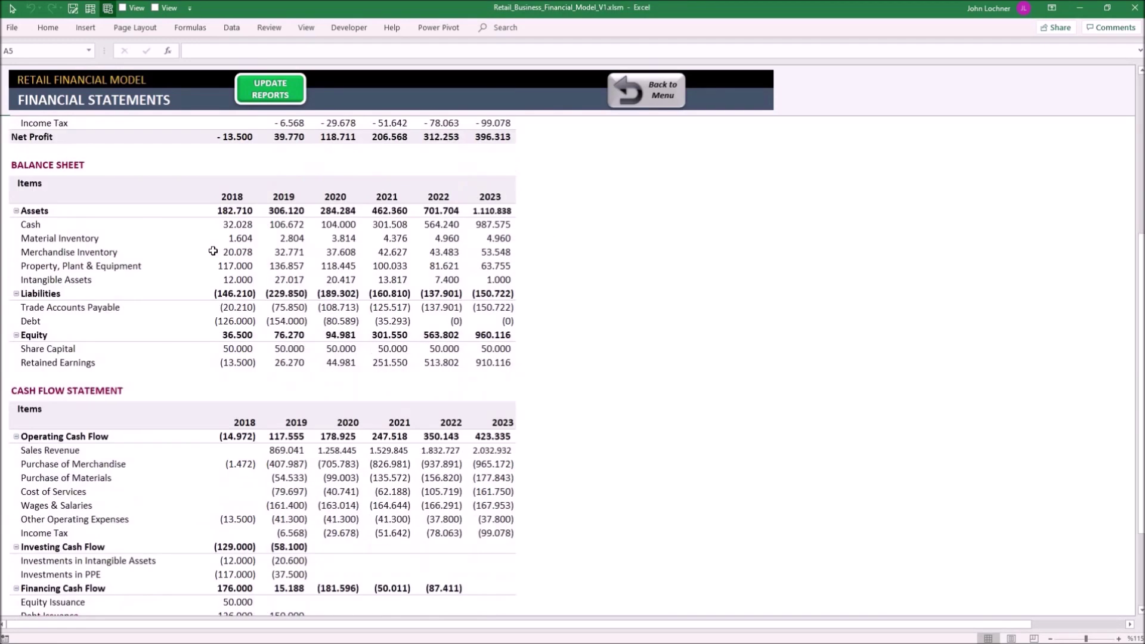
scroll(217, 315, down, 3)
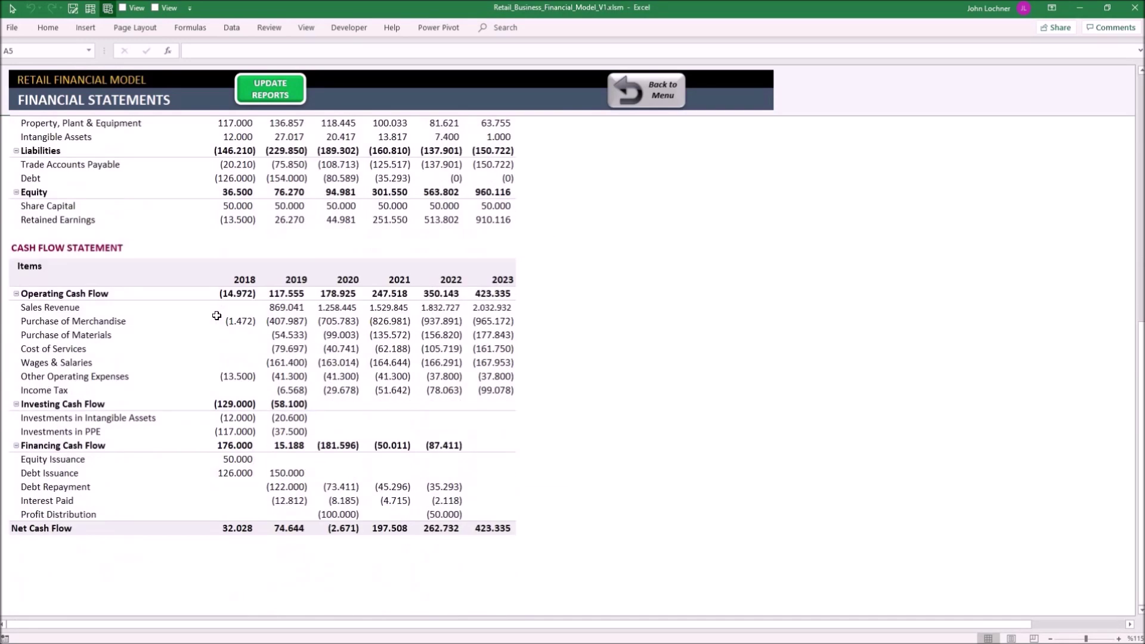
click(664, 102)
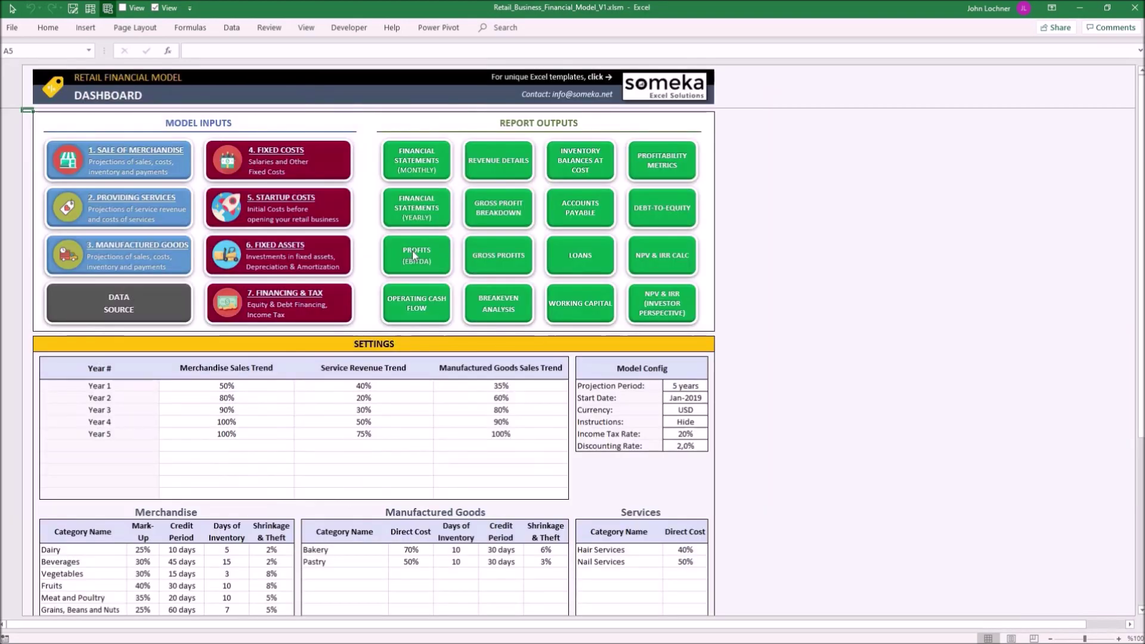
click(414, 254)
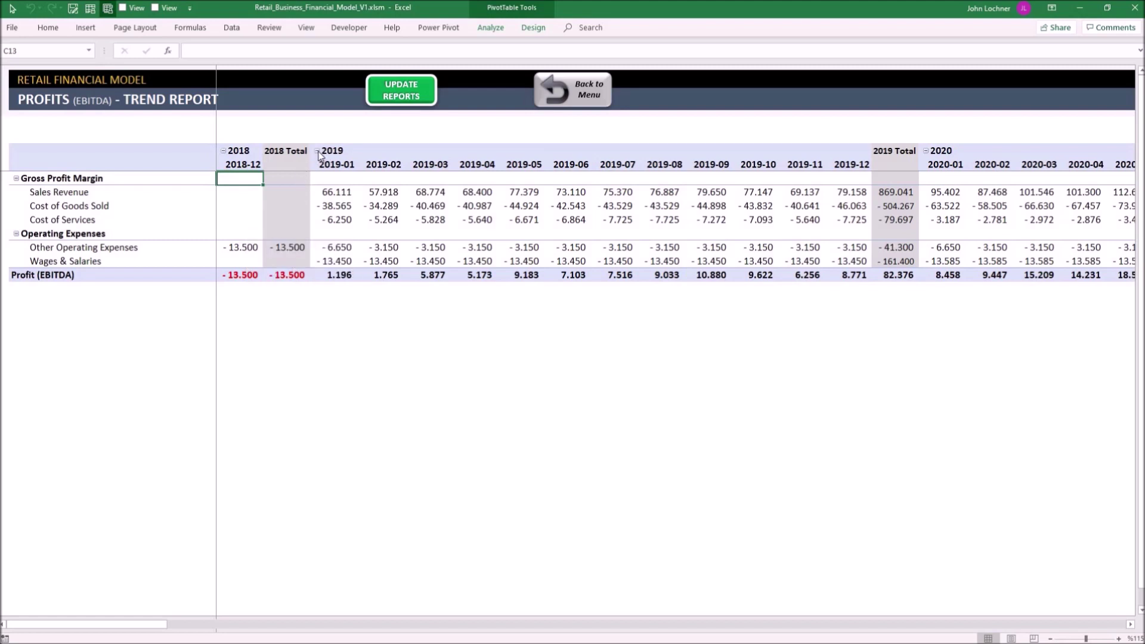
Collapse 2019 into its yearly EBITDA total and expand it again, then open Operating Cash Flow.
click(318, 151)
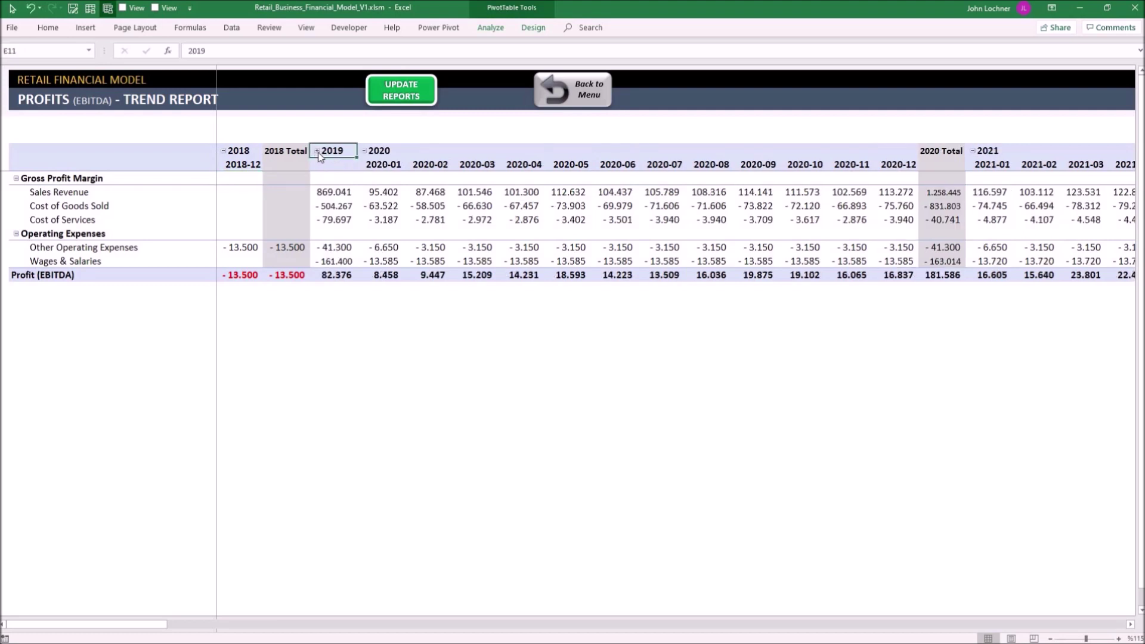
click(318, 152)
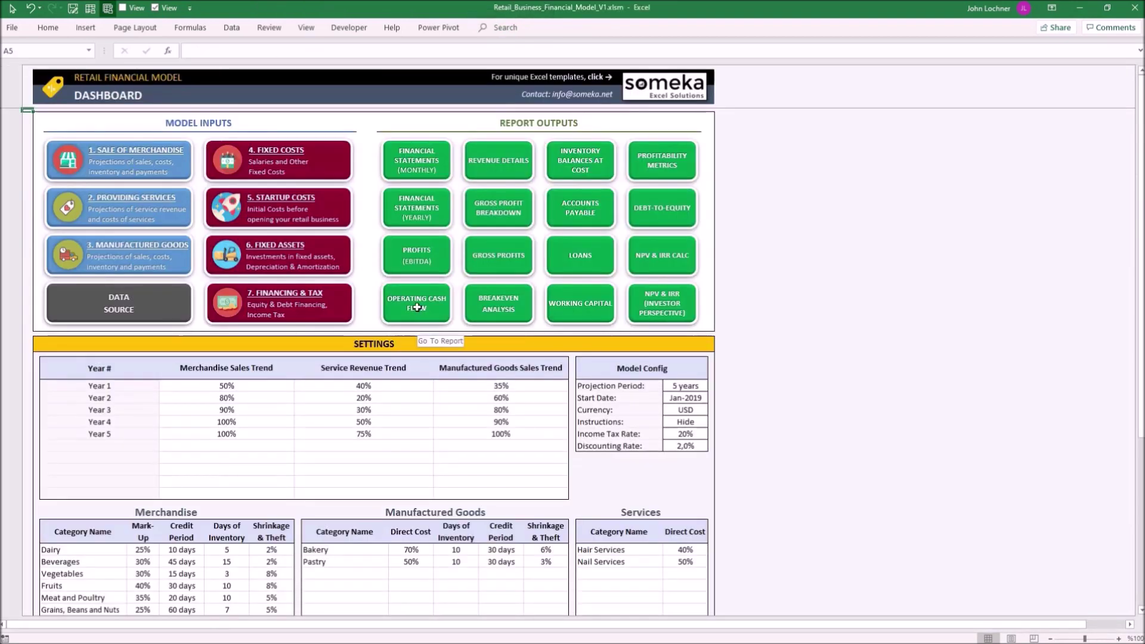
click(417, 307)
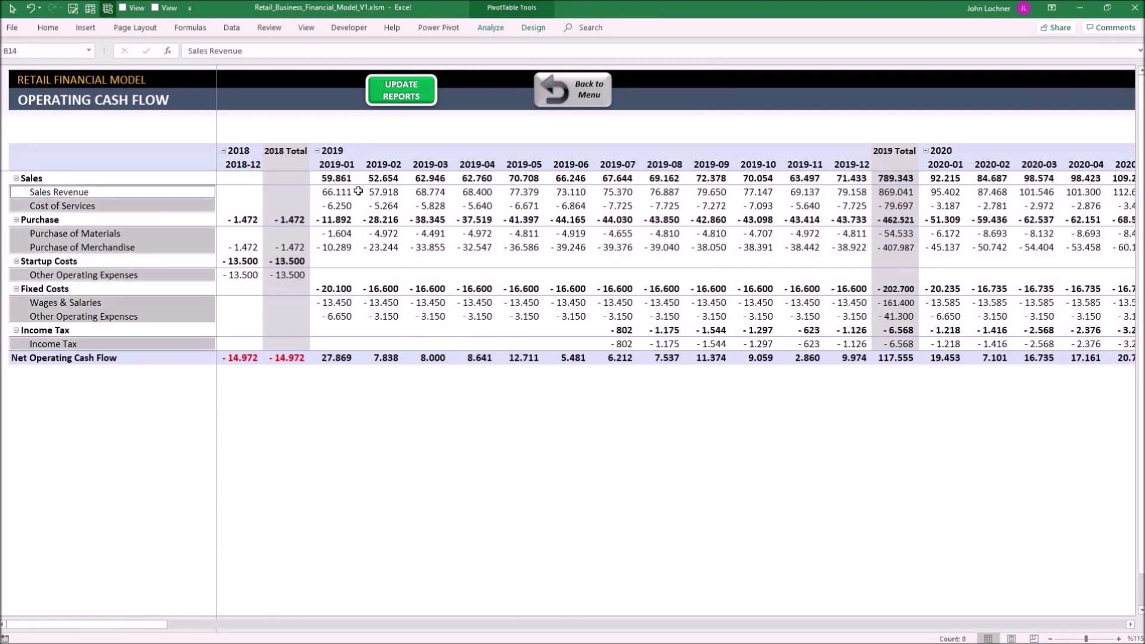
Review the summed 2019-01 operating cash flow figures, then open the Revenue Details report.
drag(337, 178, 348, 356)
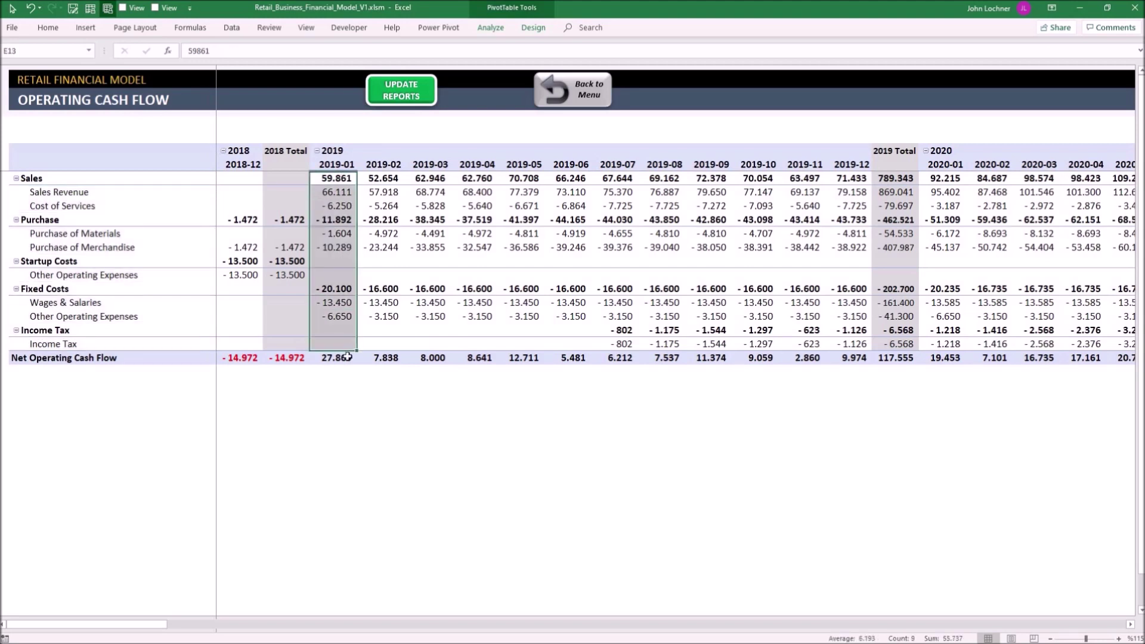
click(348, 356)
click(572, 90)
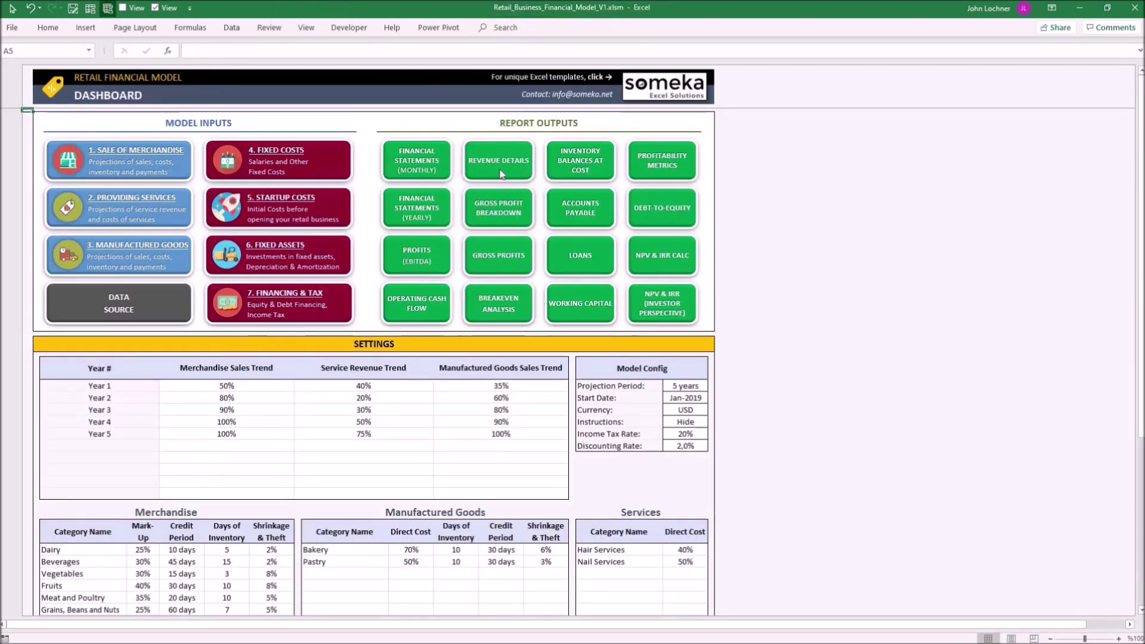
click(500, 174)
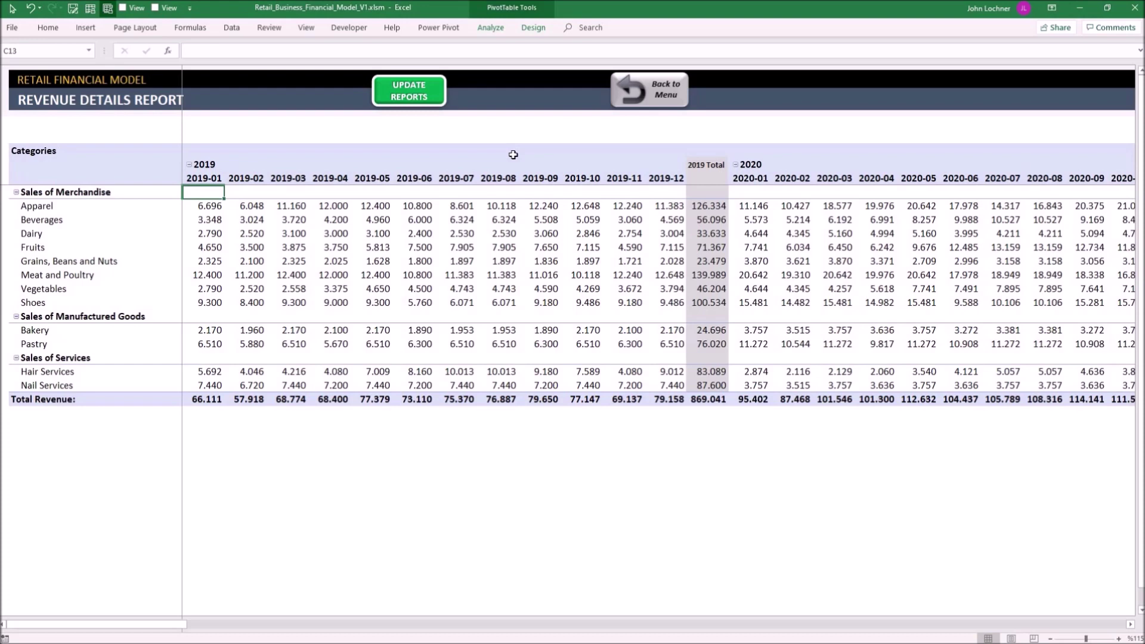
Inspect the 2019-01 revenue values for each category, from merchandise down to Nail Services.
click(216, 220)
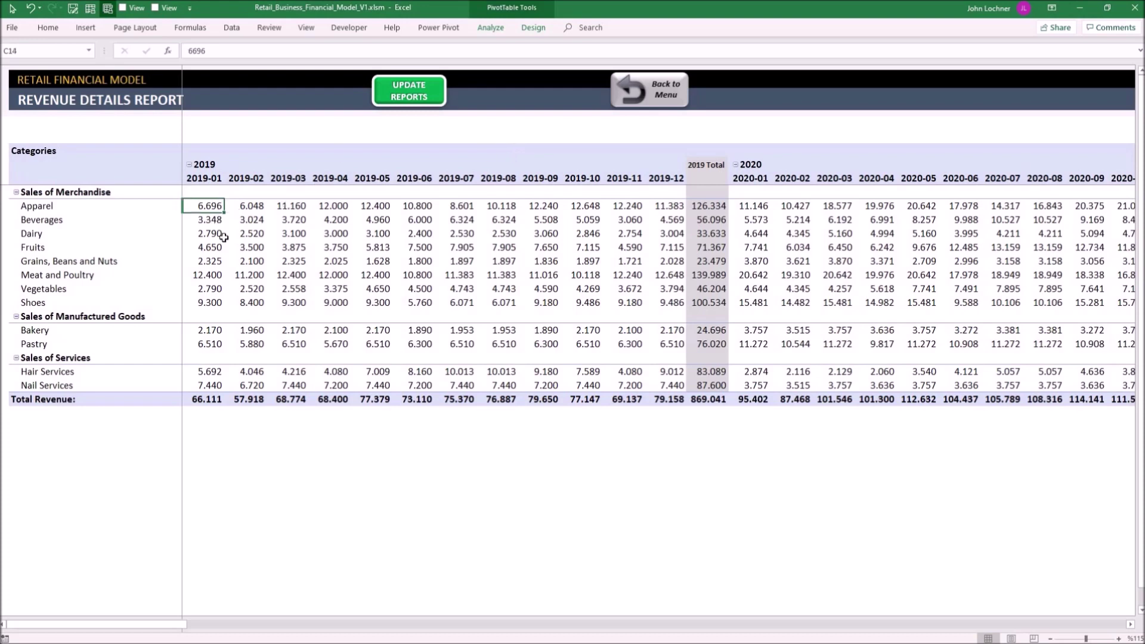
click(228, 266)
click(220, 289)
click(221, 331)
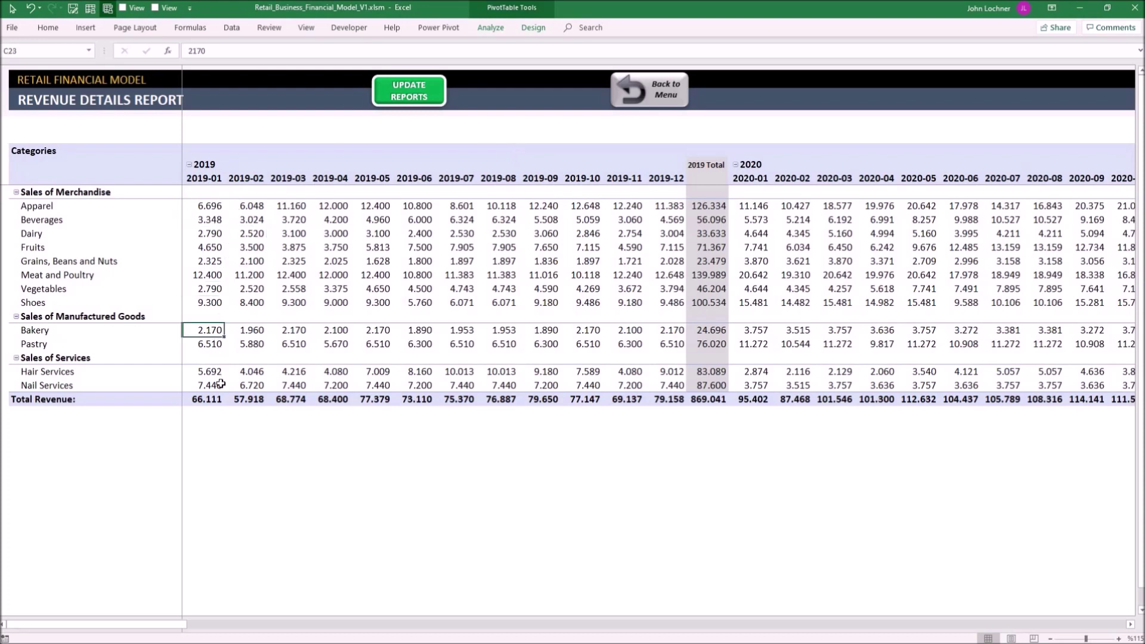
click(220, 358)
click(220, 385)
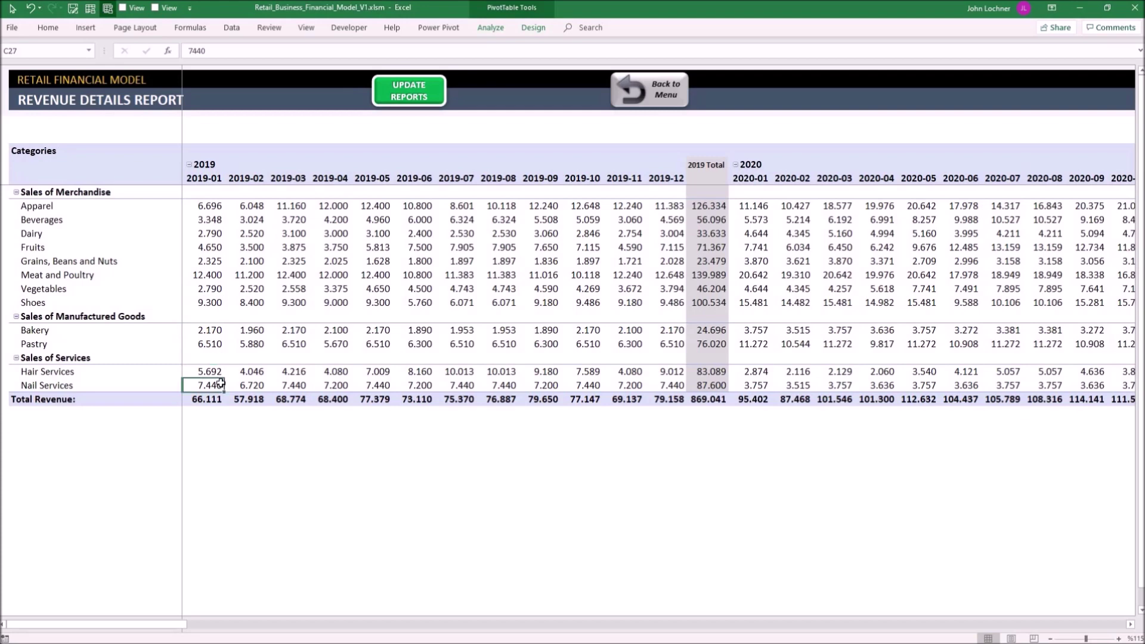
View the Gross Profit Breakdown report, with 2019 gross profit totalling 285.076, then return to the dashboard.
click(621, 101)
click(498, 207)
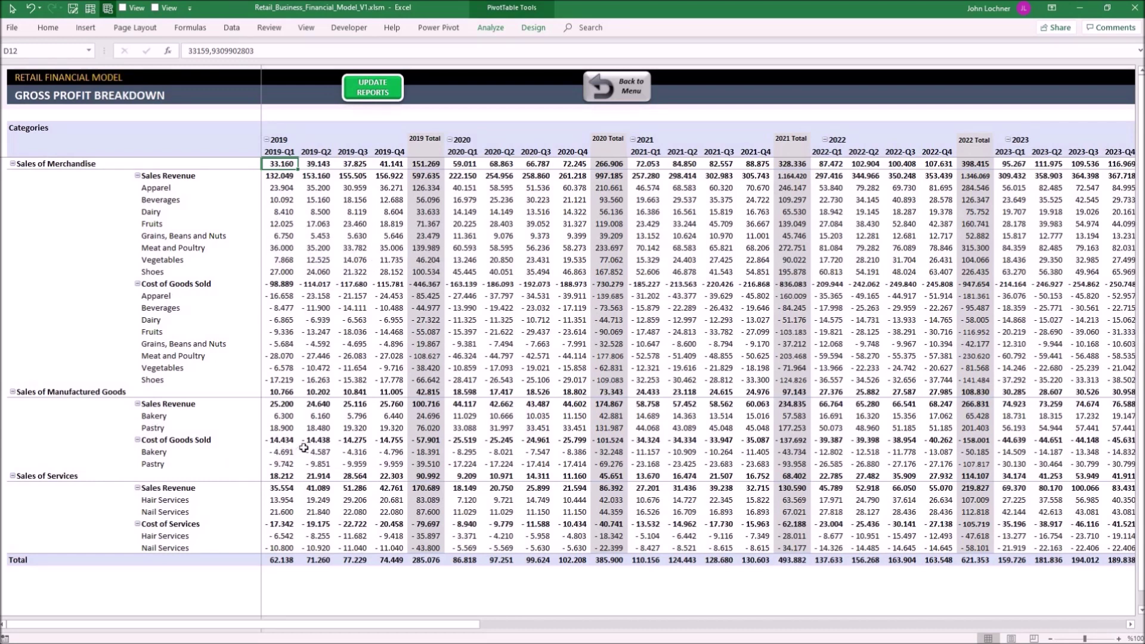
click(611, 103)
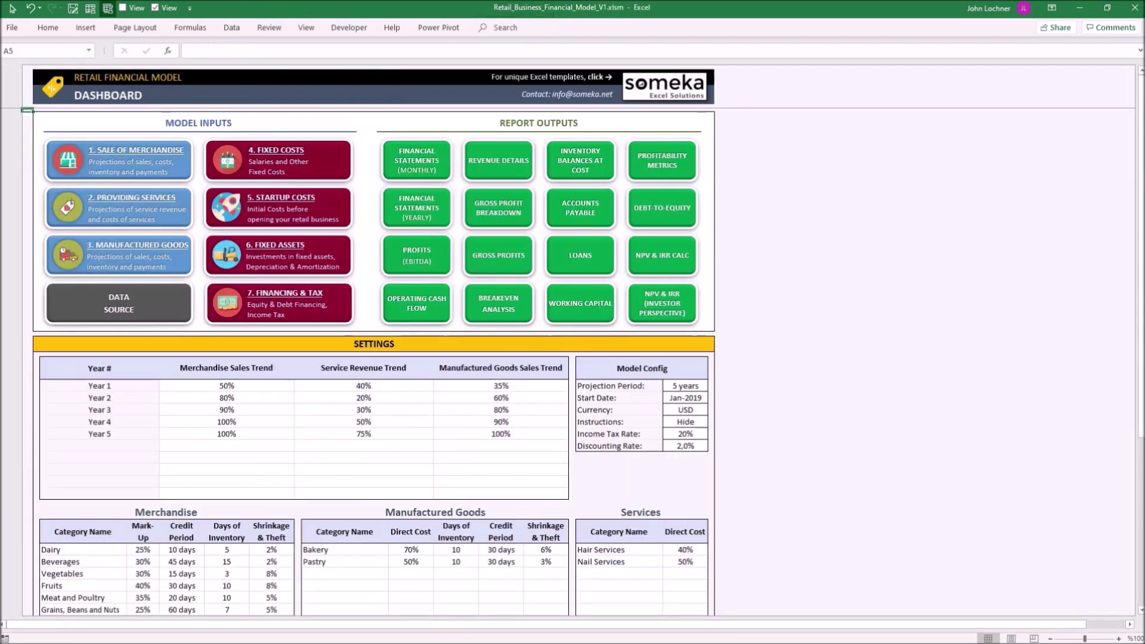
Filter the Gross Profits report to years 2019 and 2020.
click(507, 255)
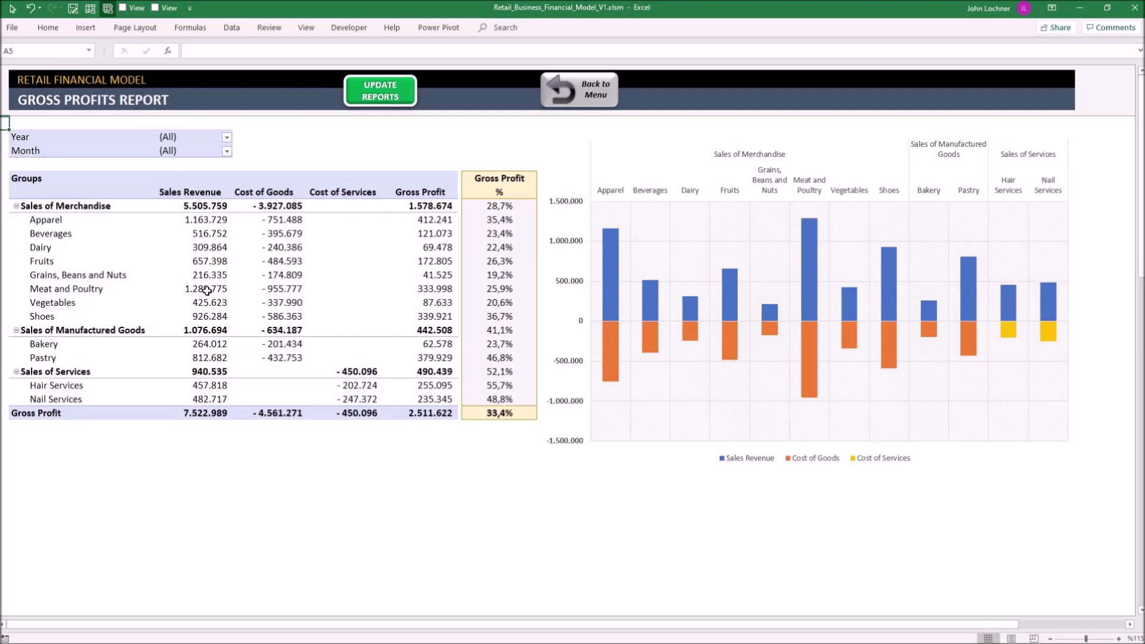
mouse_move(207, 291)
click(227, 138)
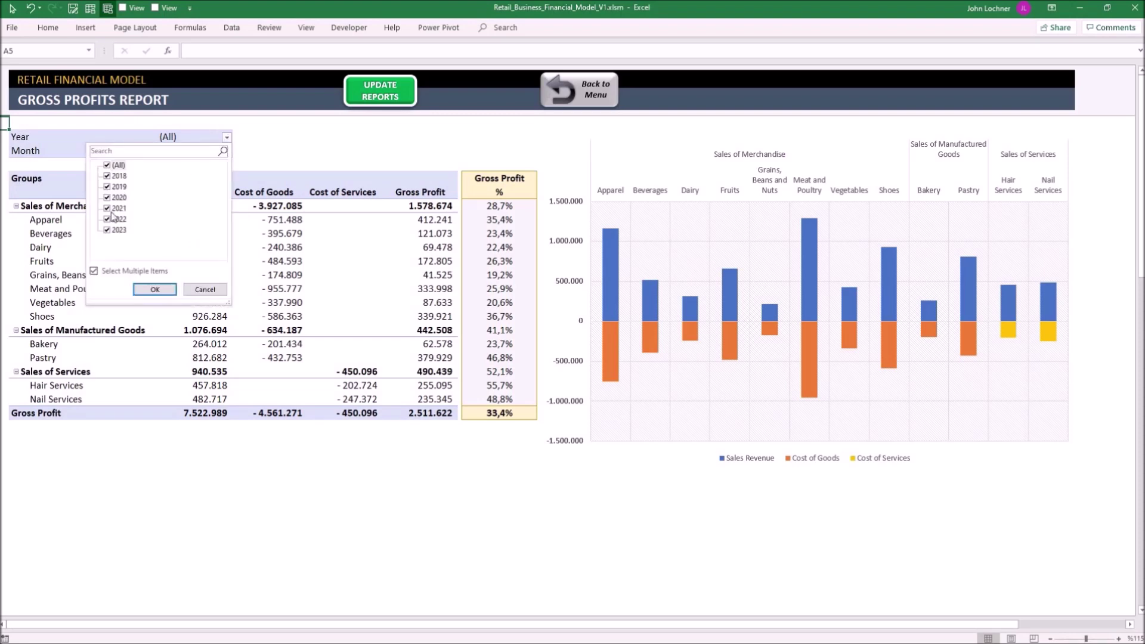
click(107, 166)
click(107, 187)
click(108, 197)
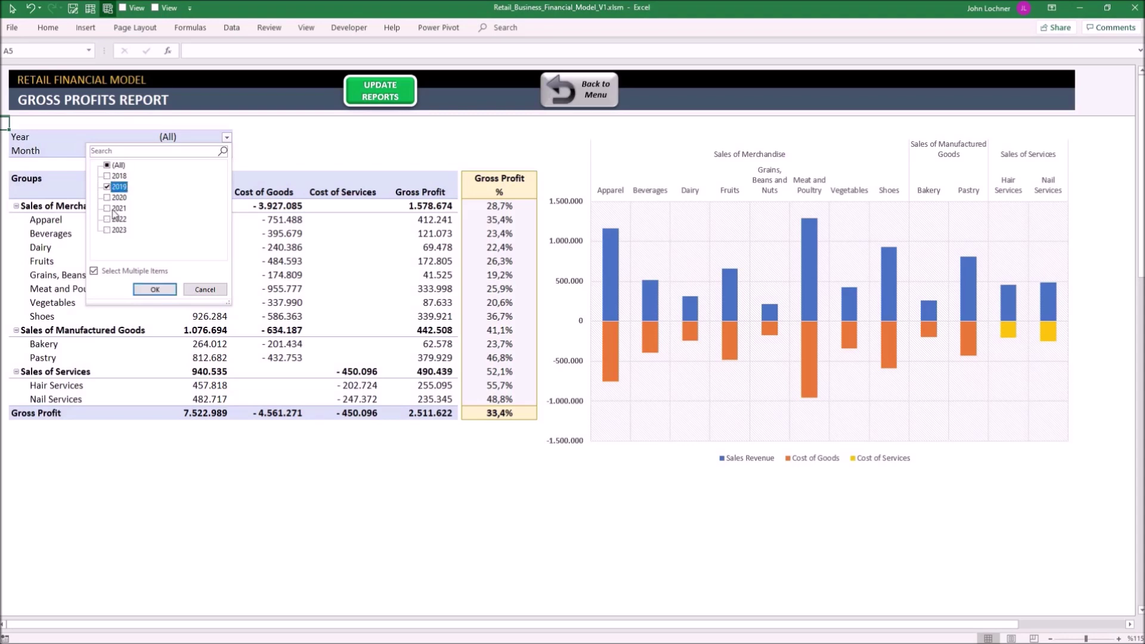
click(157, 290)
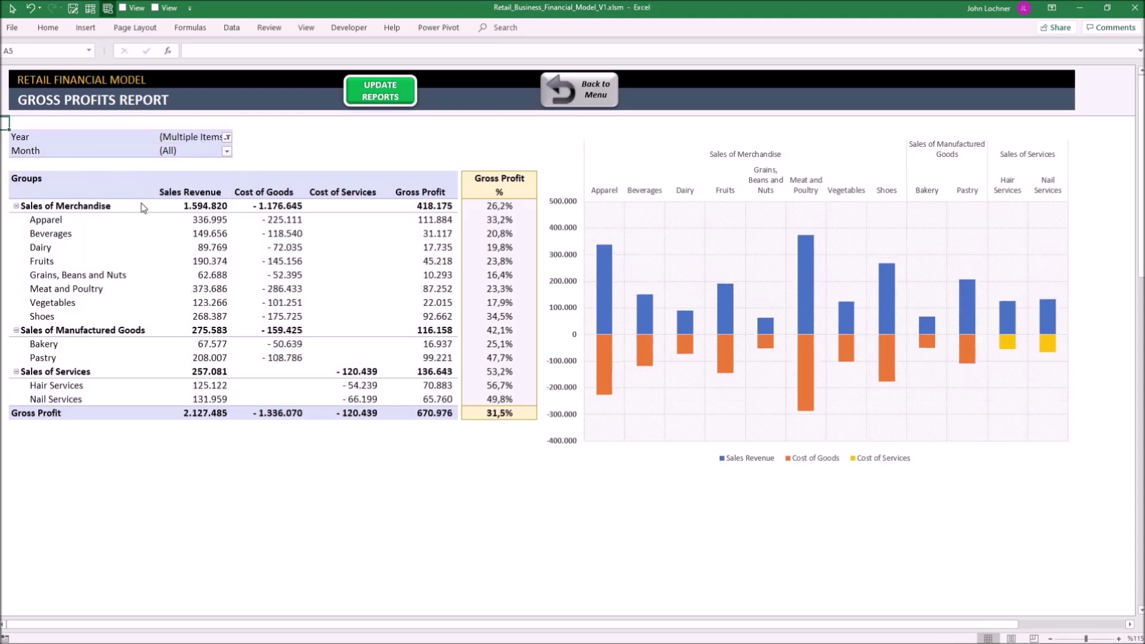
Limit the Month filter to 2019-02 and 2019-03, then open the Breakeven Analysis report.
click(227, 151)
click(107, 190)
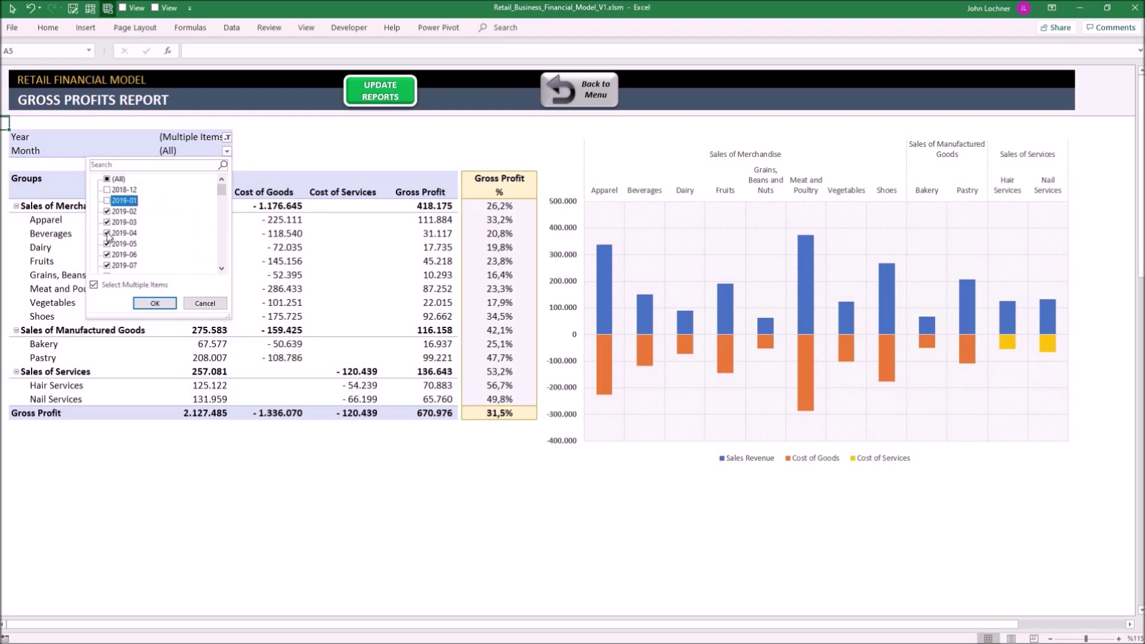
click(108, 233)
click(108, 180)
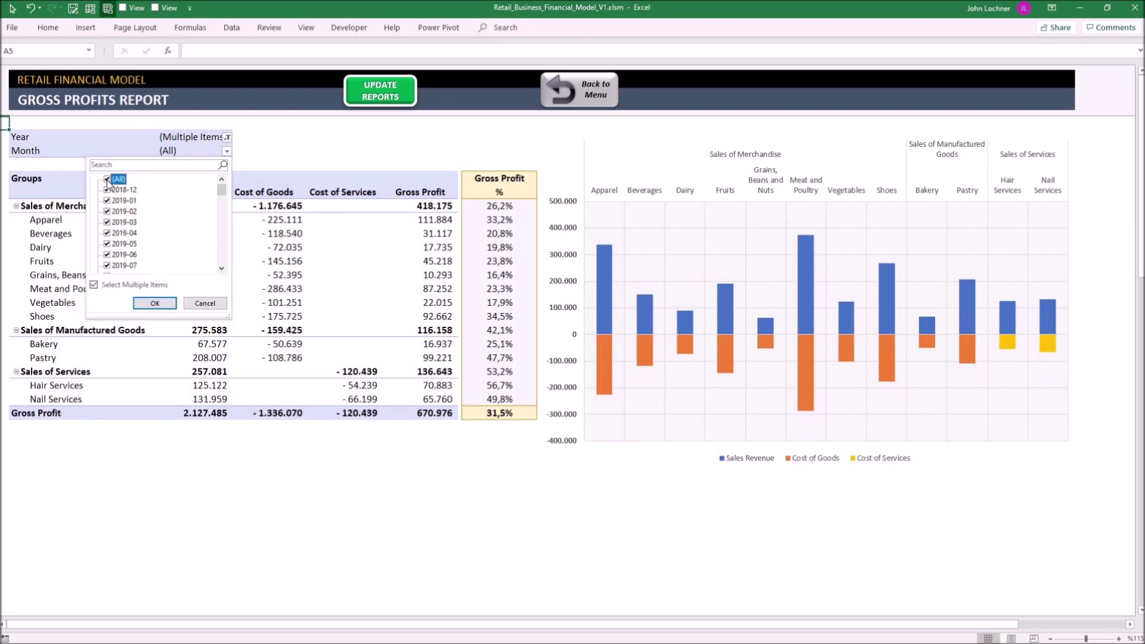
click(107, 180)
click(107, 211)
click(107, 222)
click(155, 304)
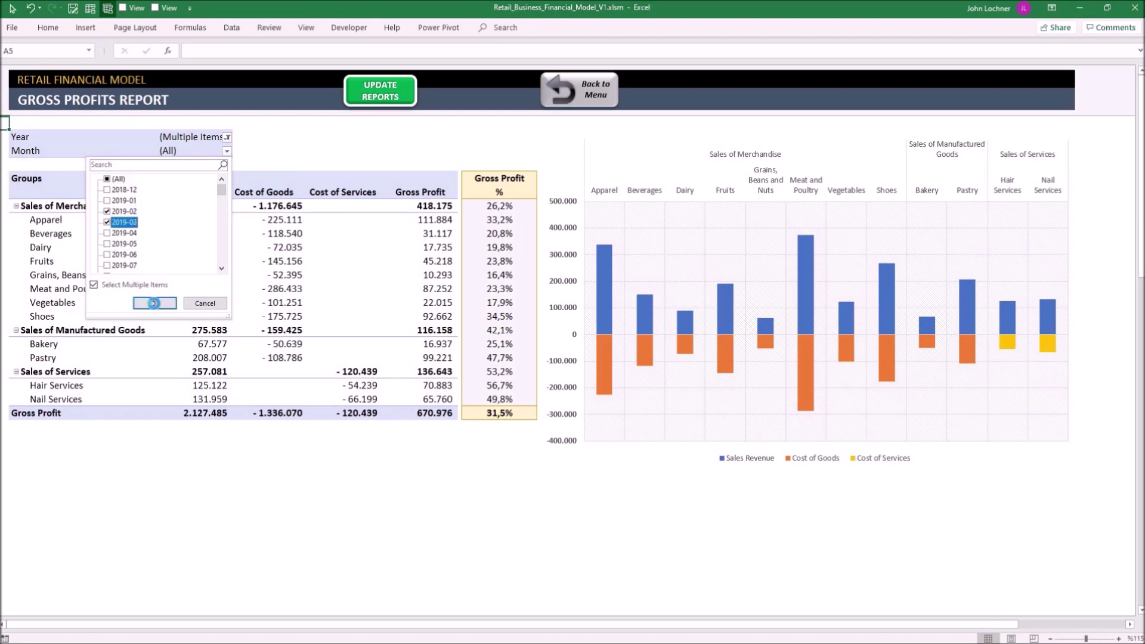
click(227, 151)
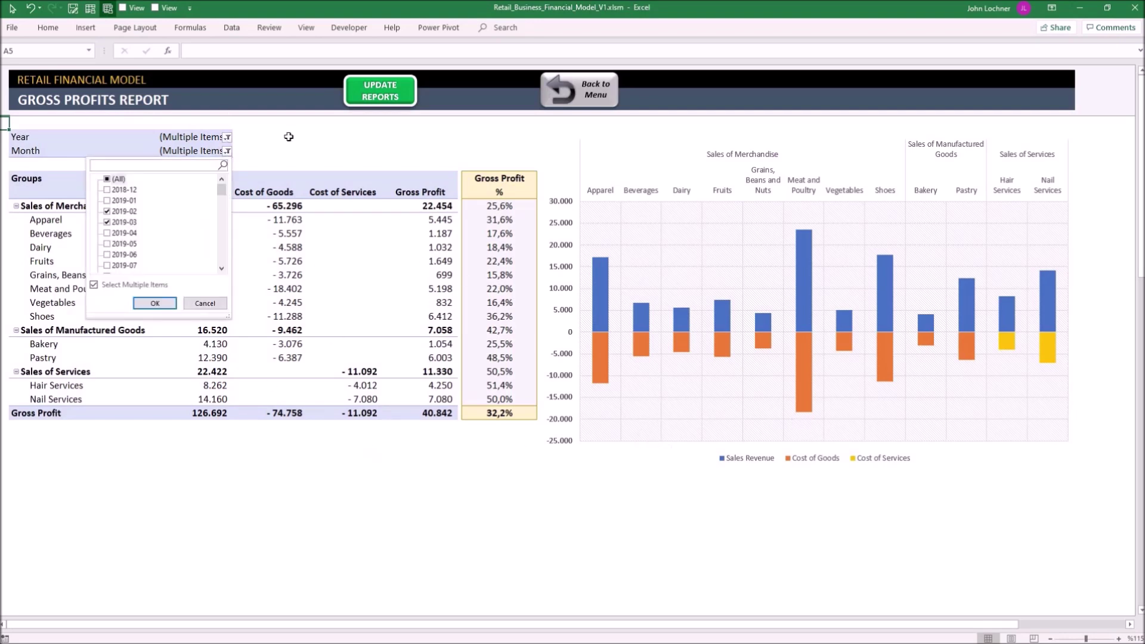
click(289, 138)
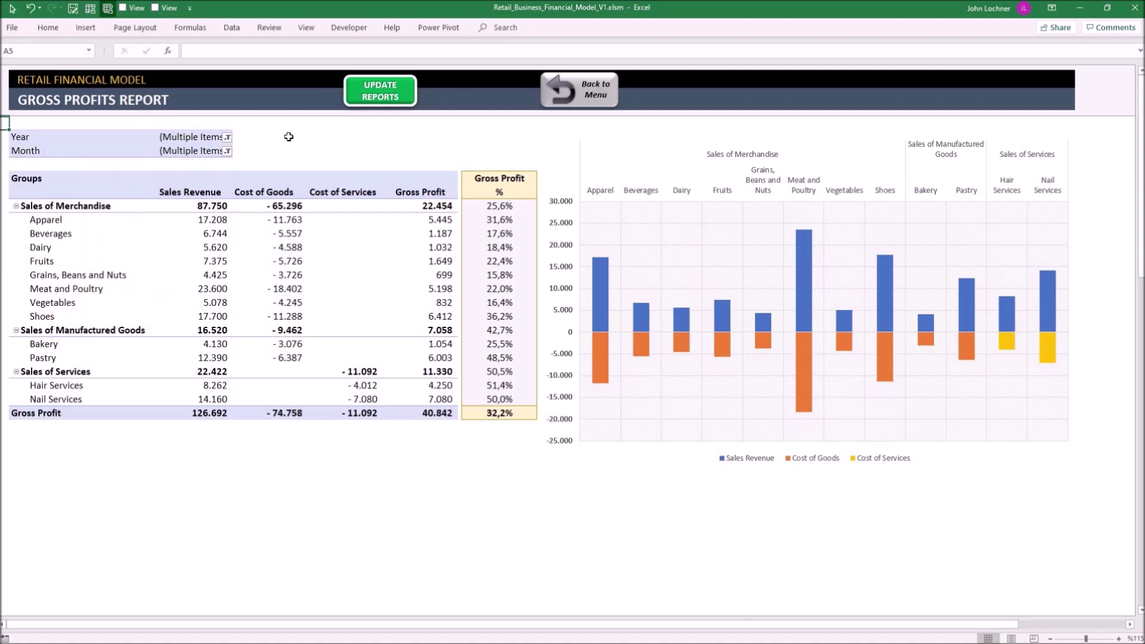
click(598, 90)
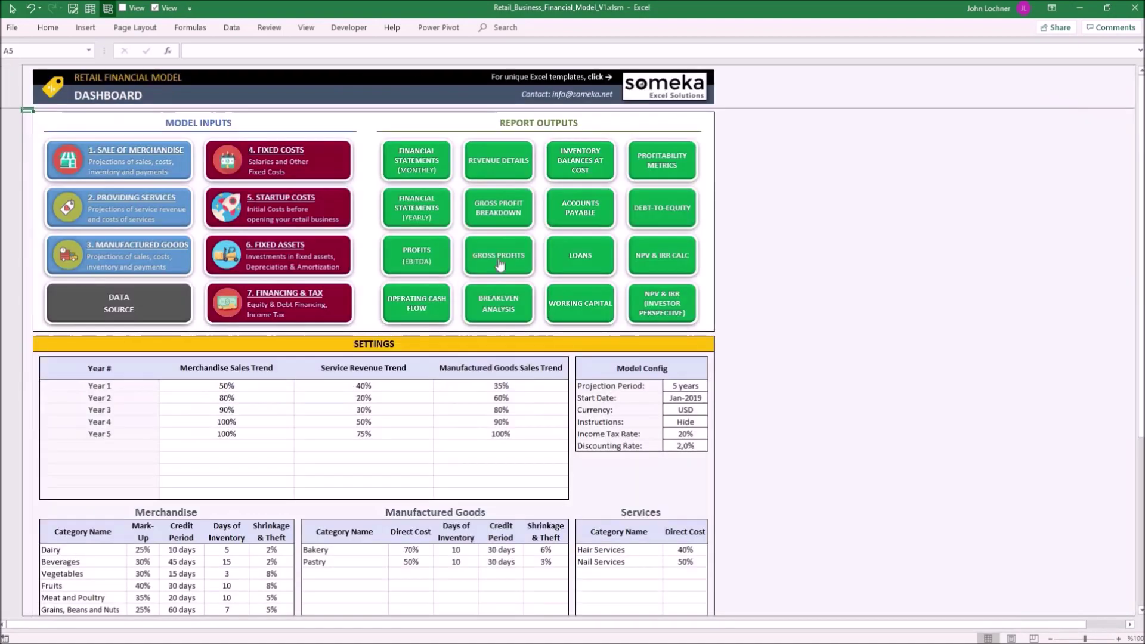
click(497, 303)
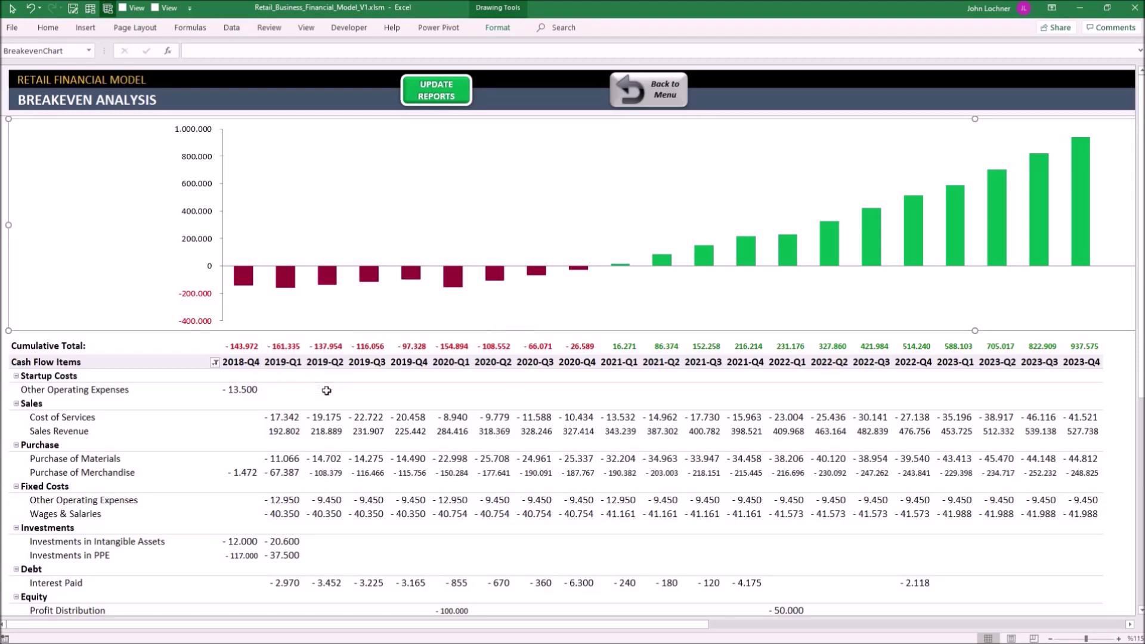
scroll(330, 394, down, 3)
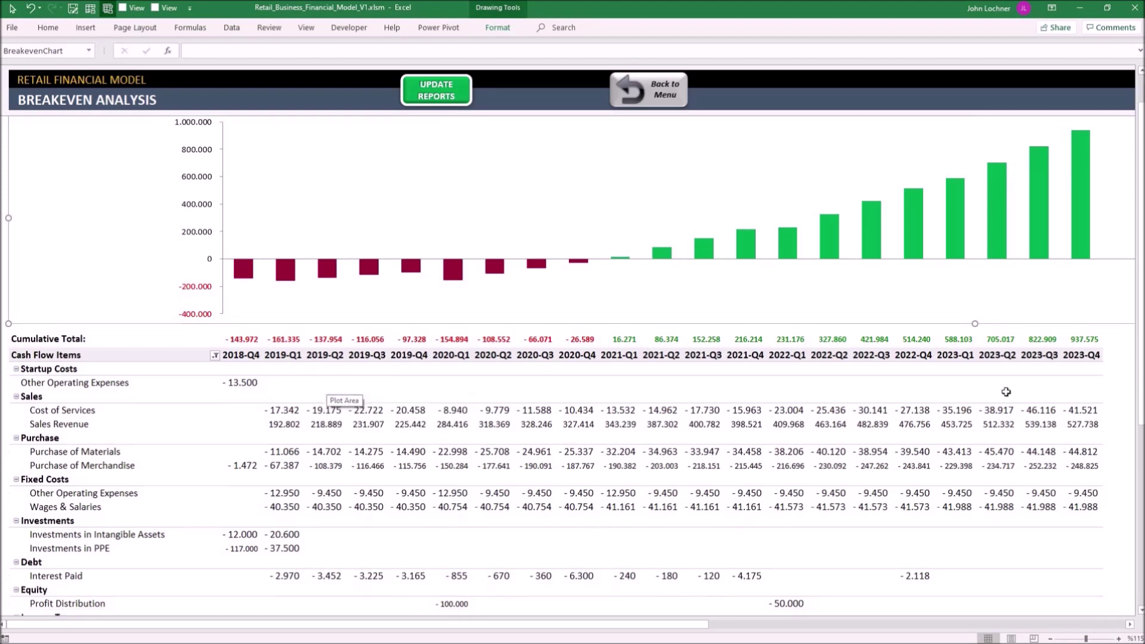
scroll(624, 454, up, 3)
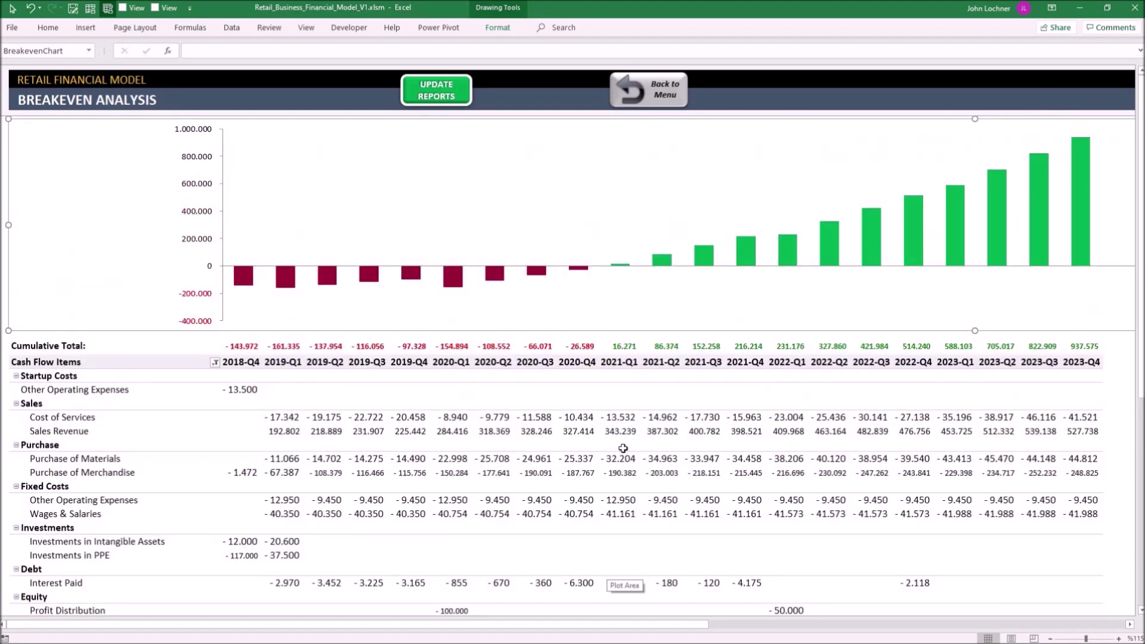
click(625, 361)
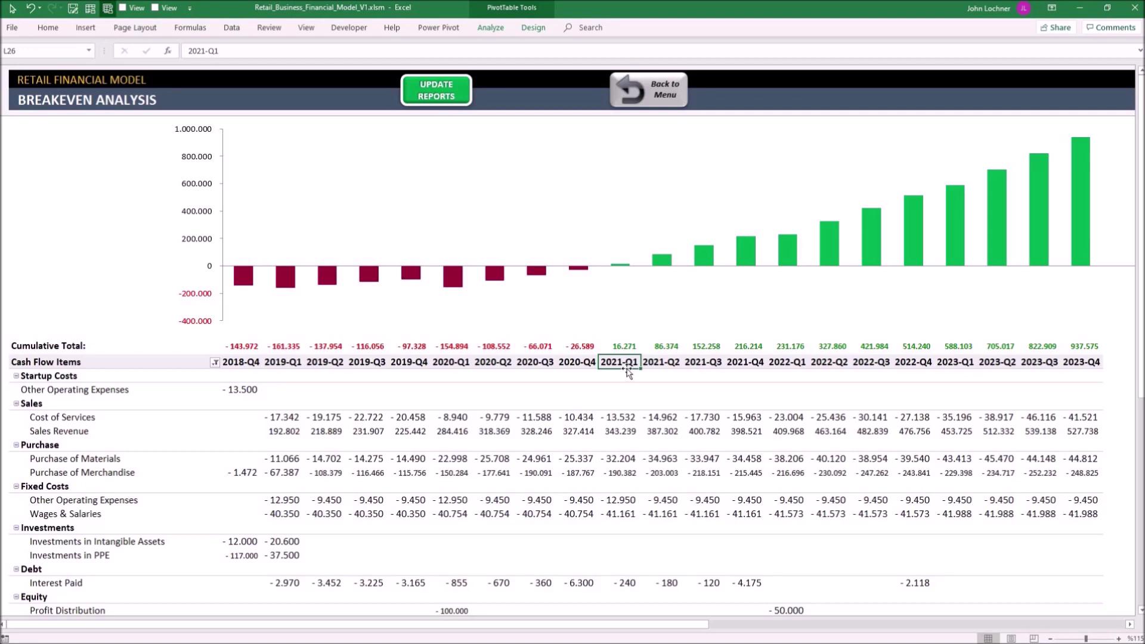
click(657, 85)
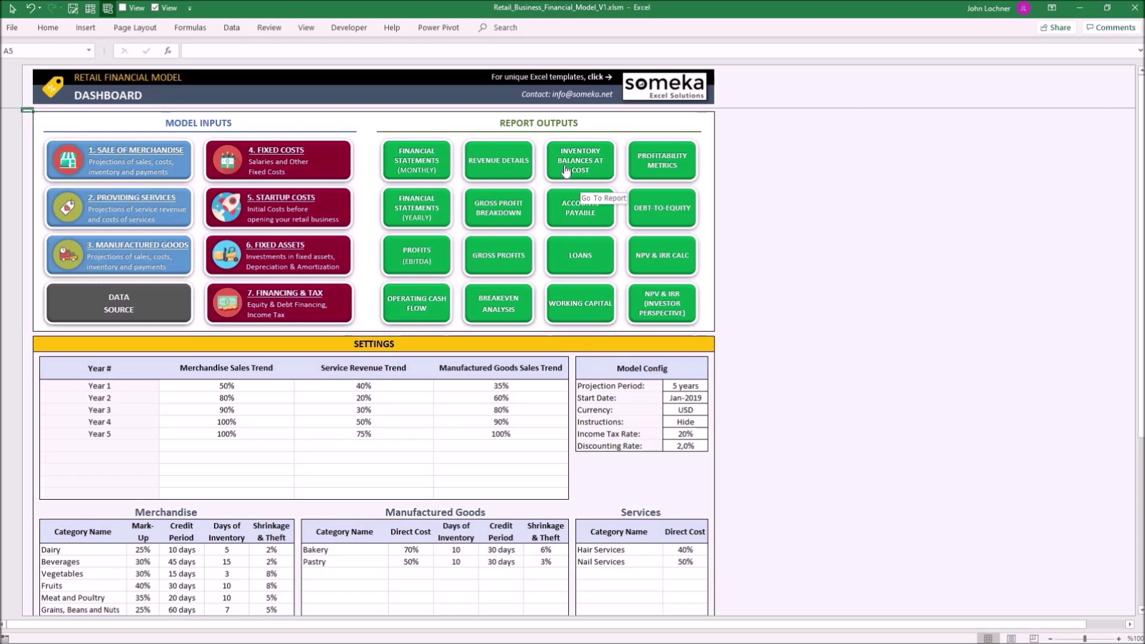
click(565, 165)
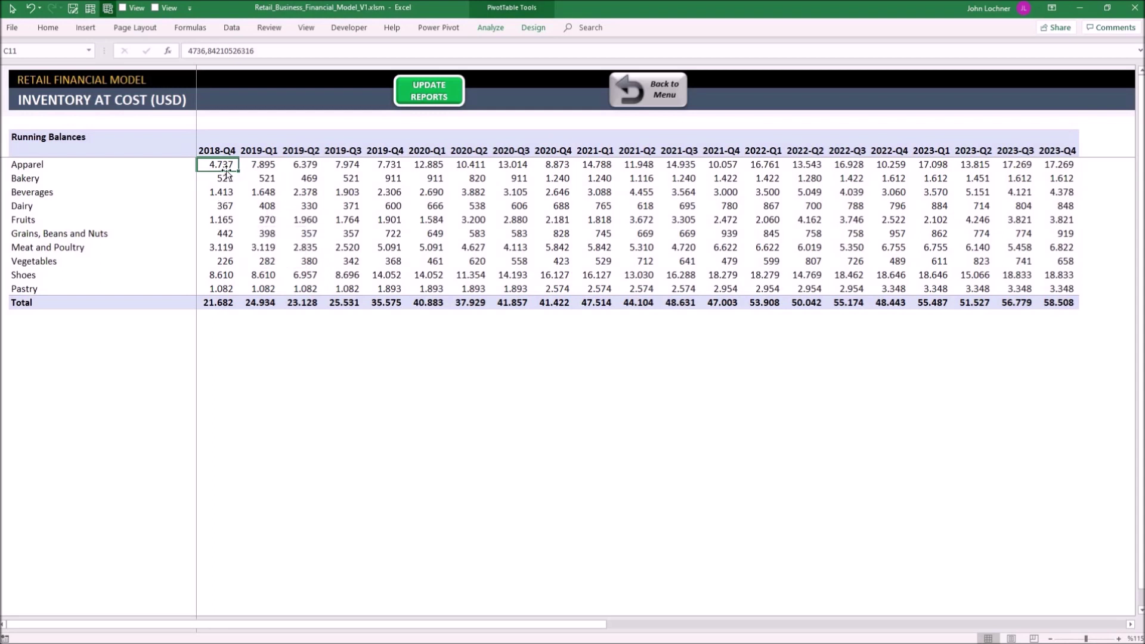
drag(226, 166, 226, 287)
drag(272, 164, 269, 292)
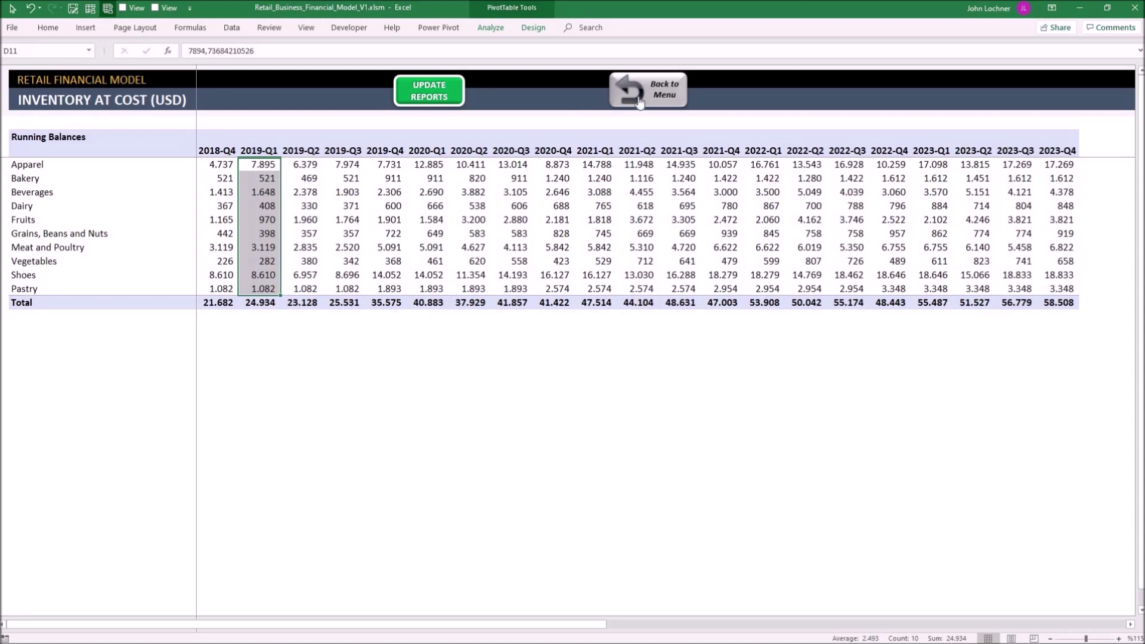
click(639, 103)
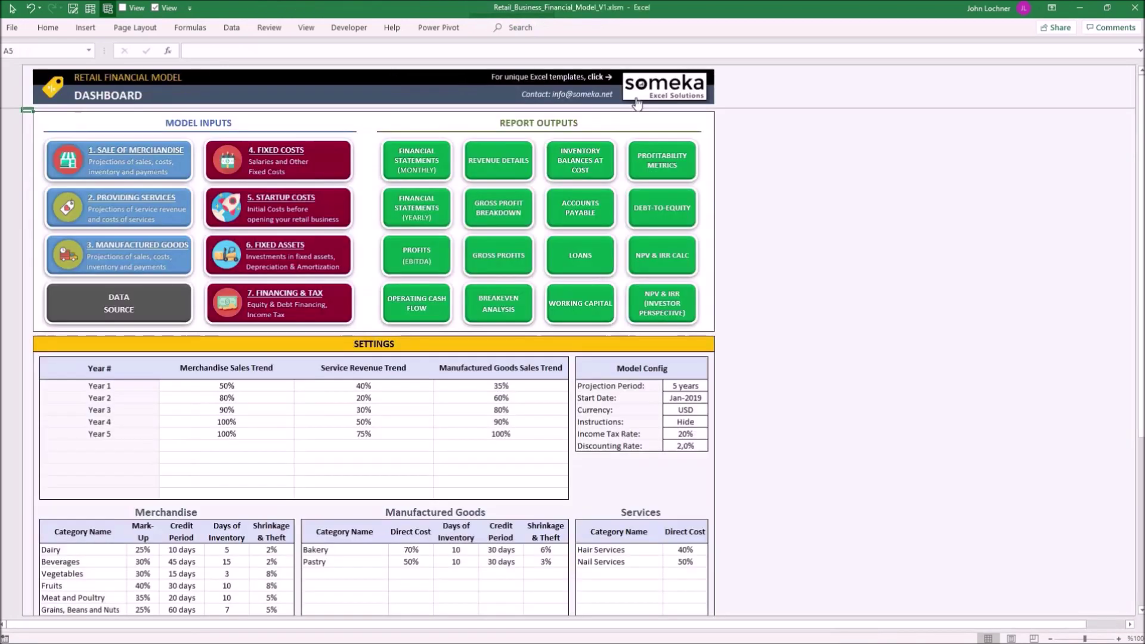
click(585, 203)
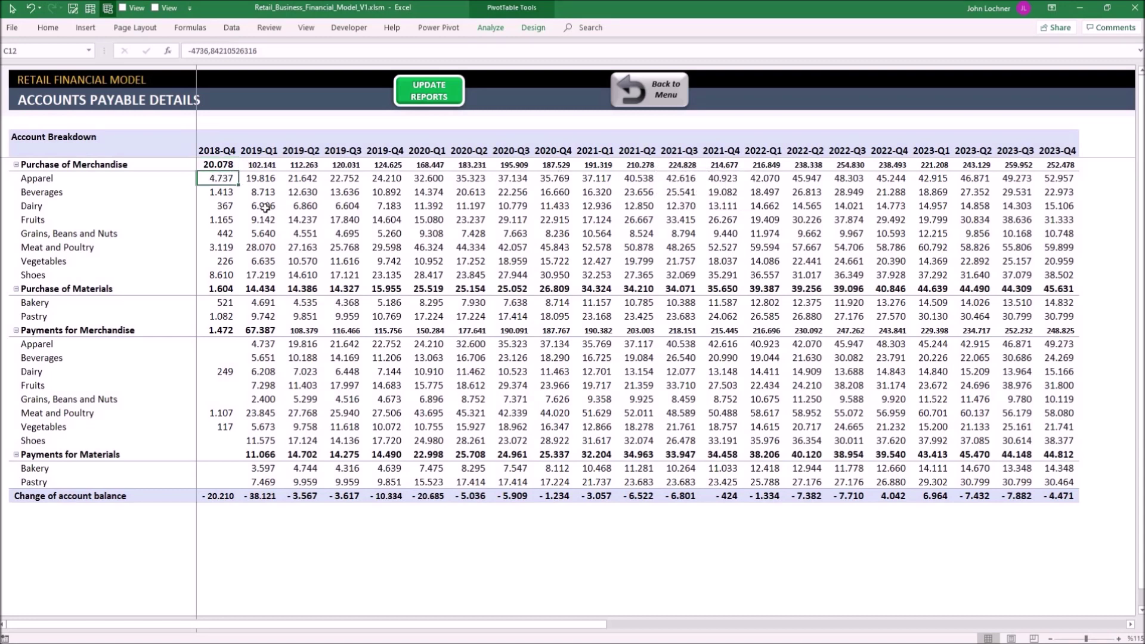
click(100, 414)
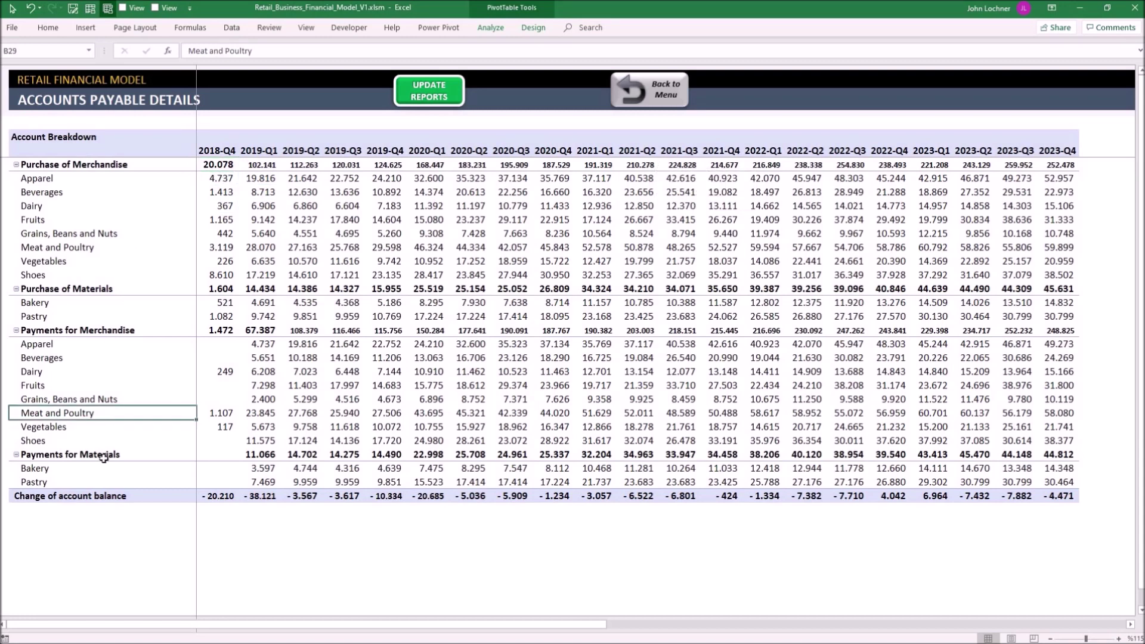
click(103, 457)
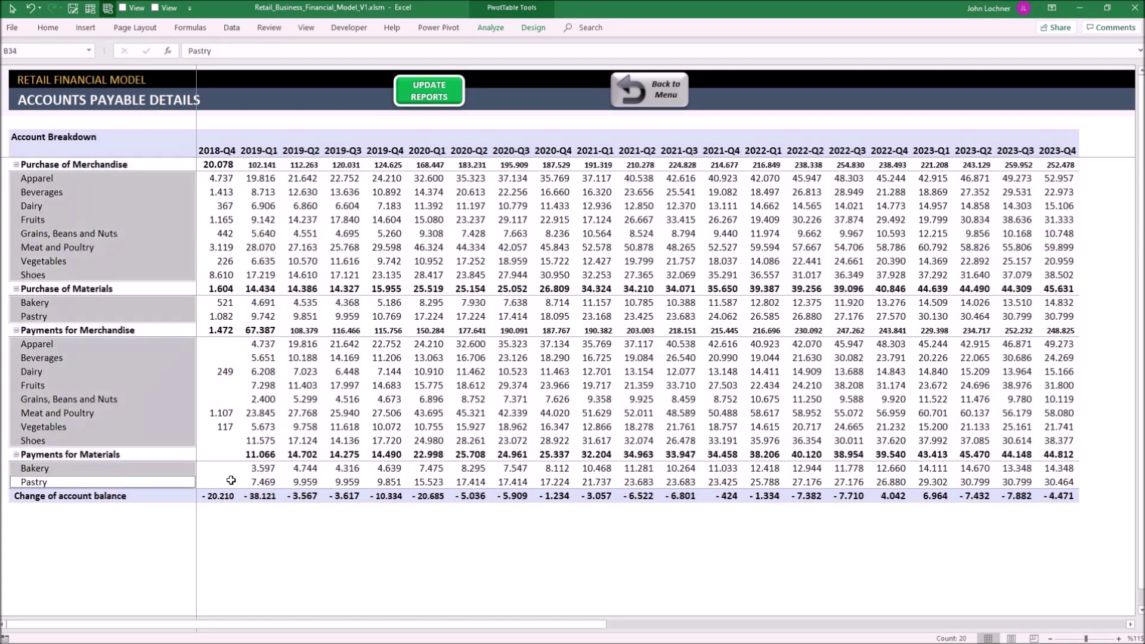
click(371, 466)
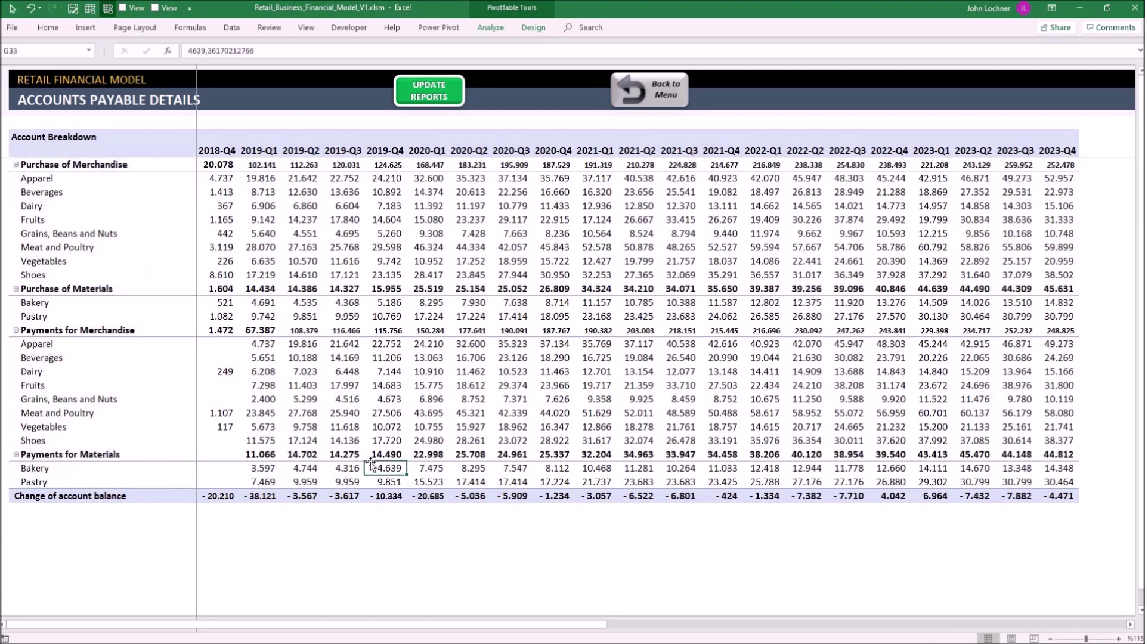
click(631, 99)
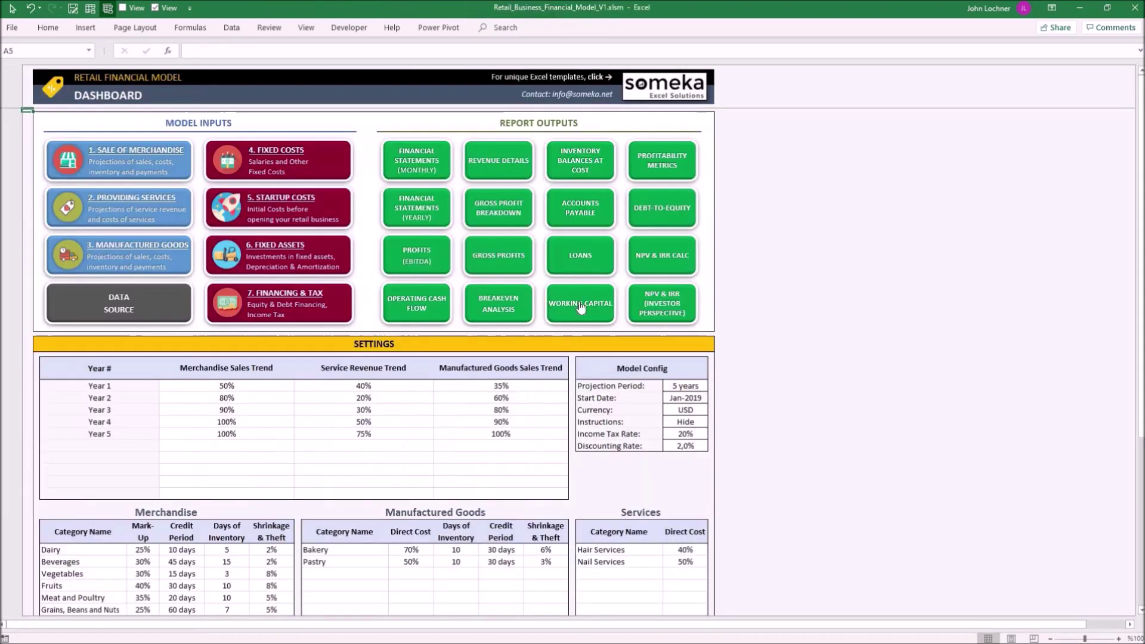
click(582, 250)
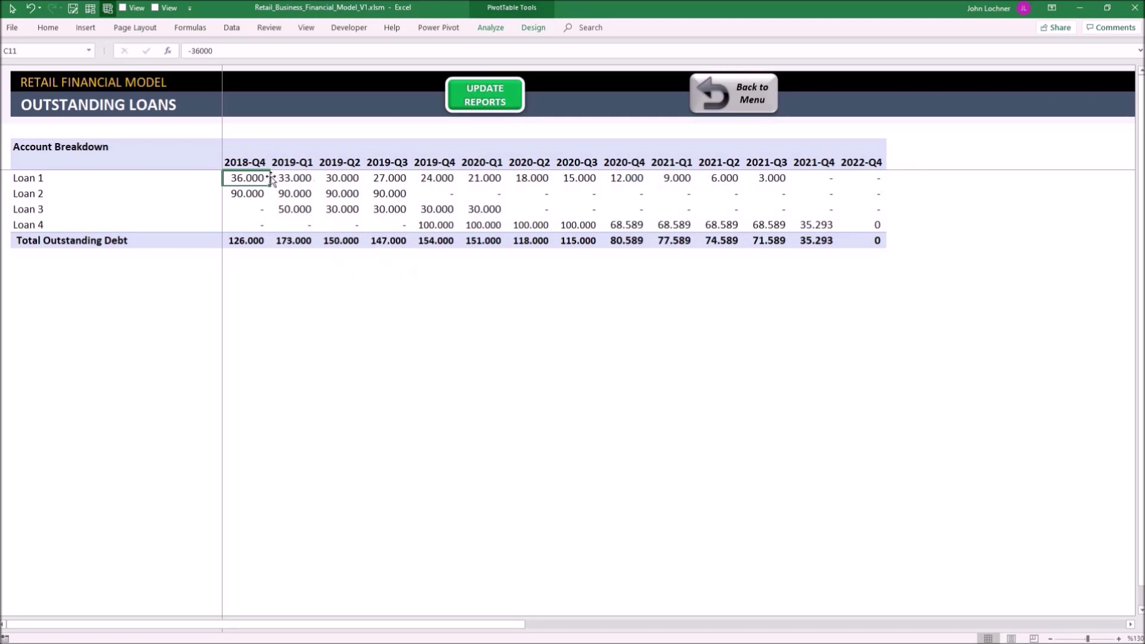
key(shift+Right)
key(shift+Right)
key(shift+Right)
key(shift+Right)
key(shift+Right)
key(shift+Right)
key(shift+Right)
key(shift+Right)
key(shift+Right)
key(shift+Right)
key(shift+Right)
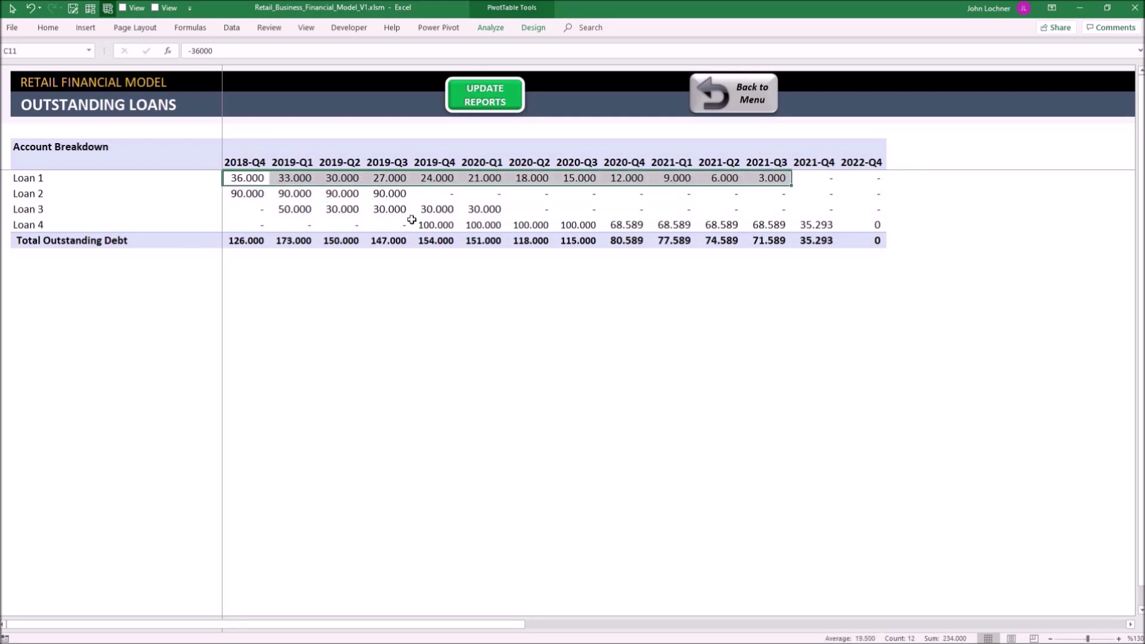
key(Down)
key(shift+Right)
key(shift+Right)
key(shift+Right)
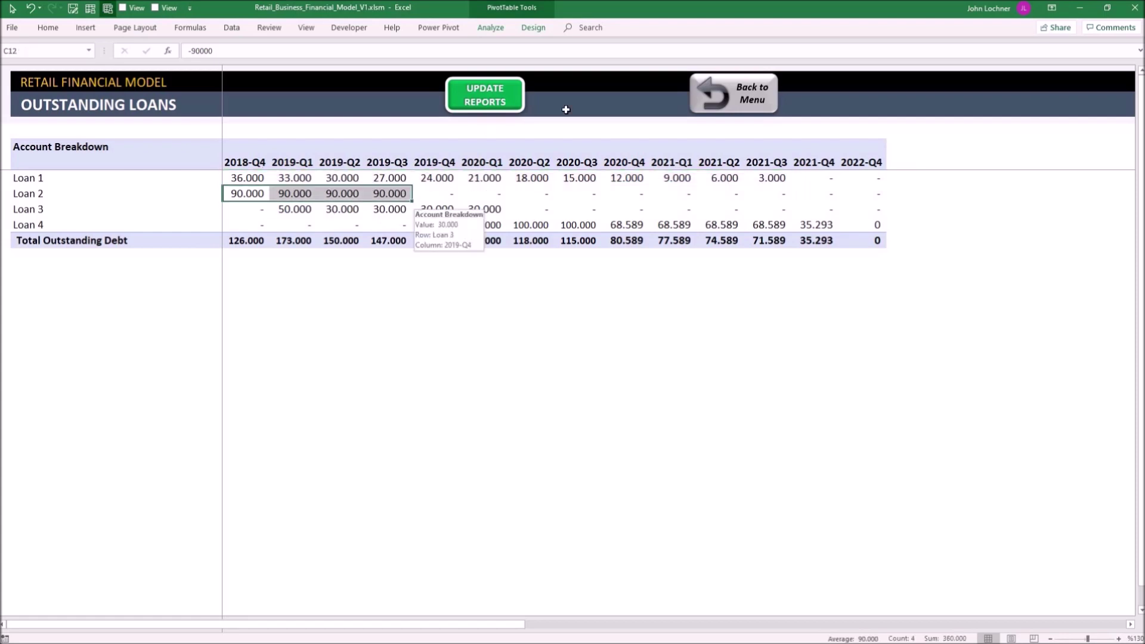
click(695, 96)
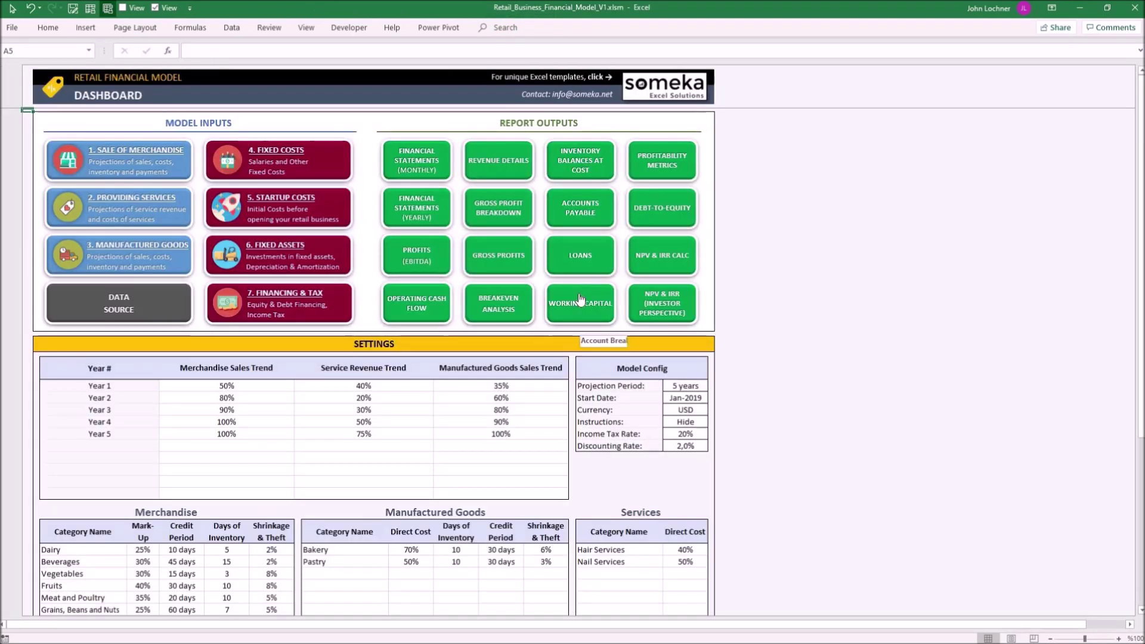
click(579, 297)
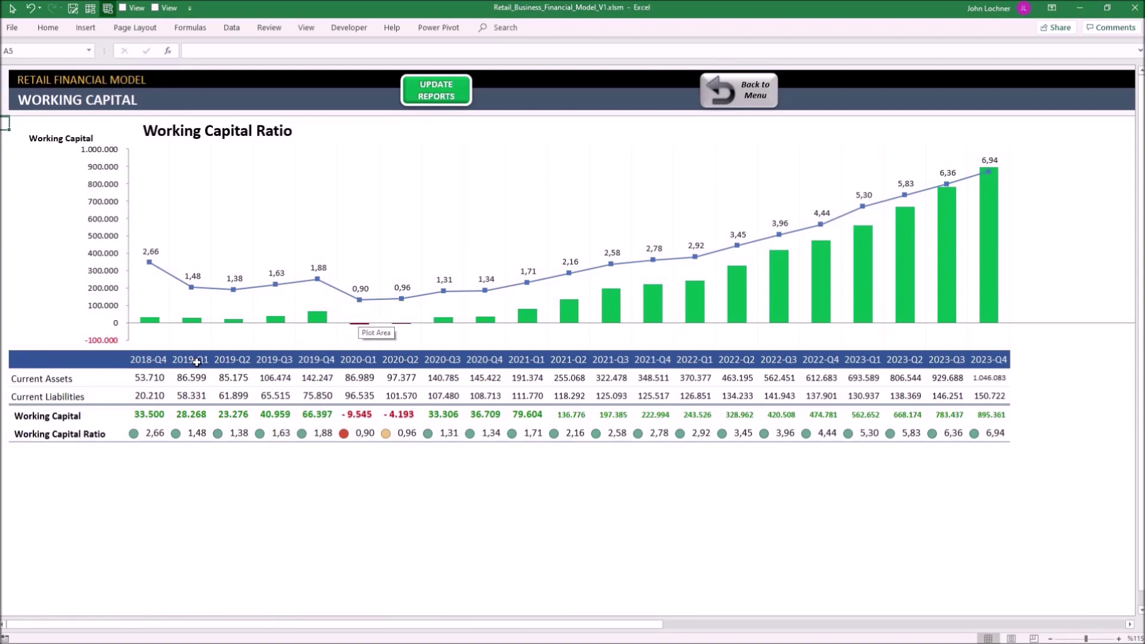
drag(149, 379, 999, 402)
mouse_move(863, 234)
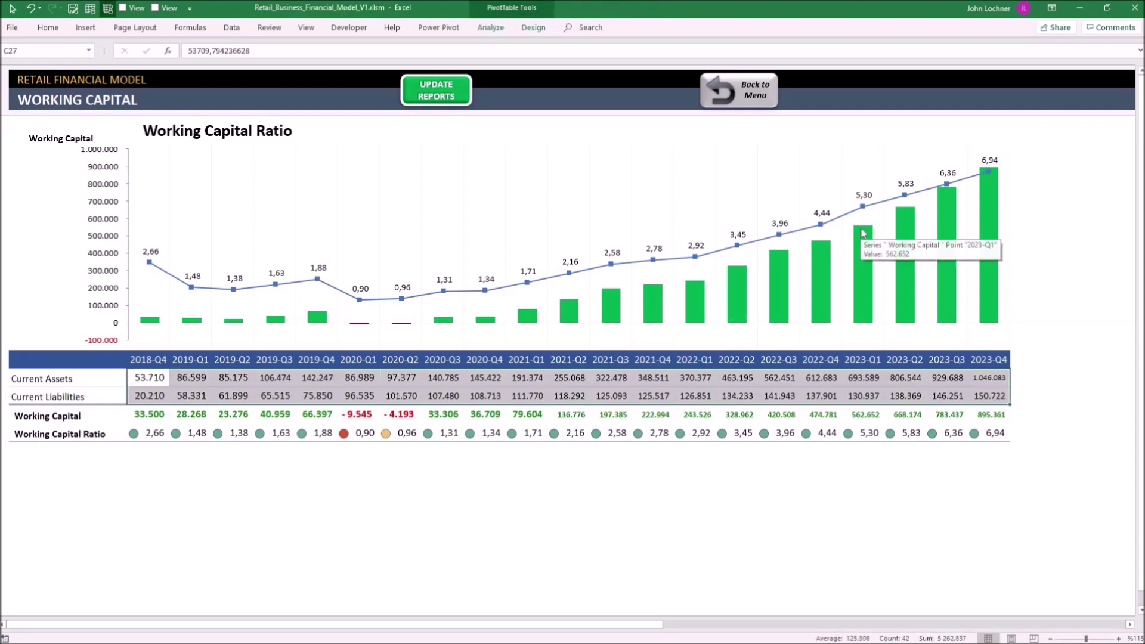
click(195, 397)
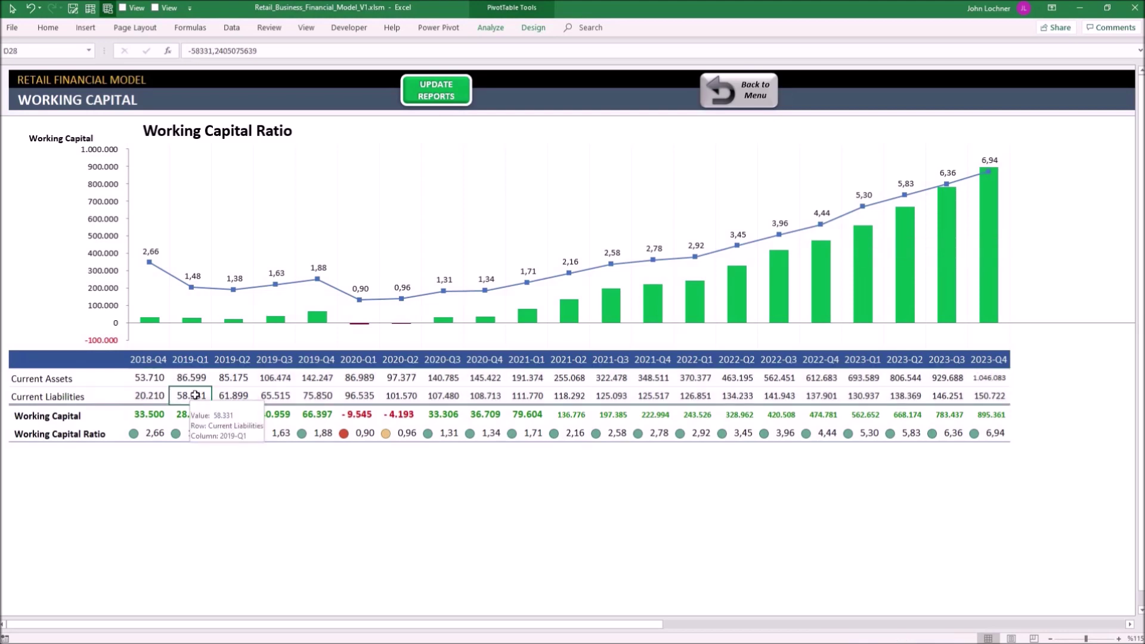
click(202, 374)
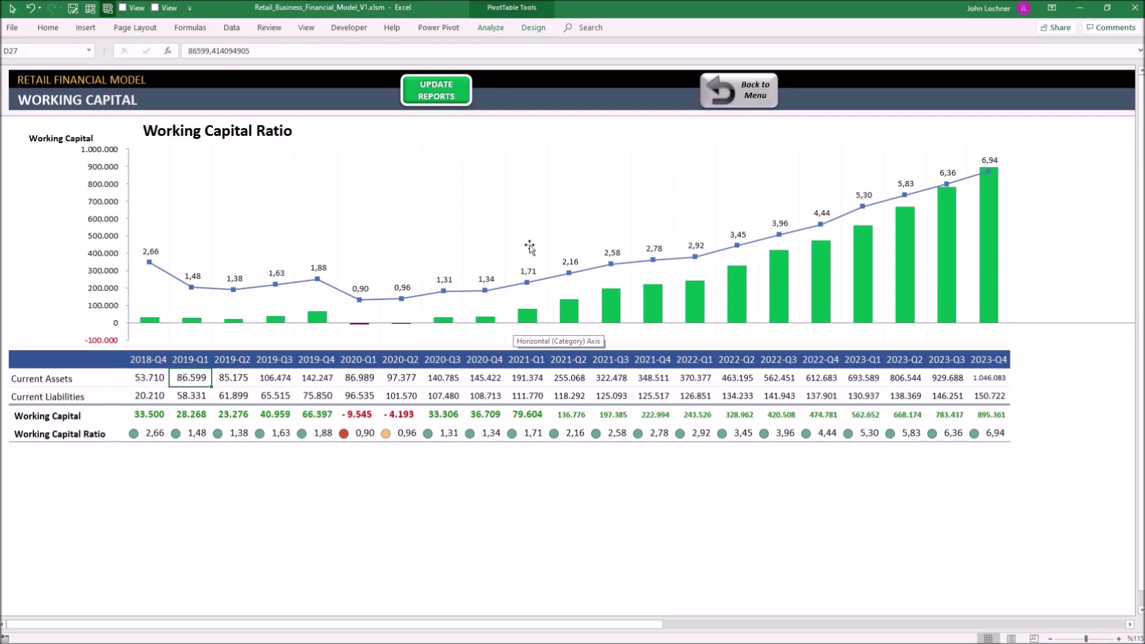
click(727, 95)
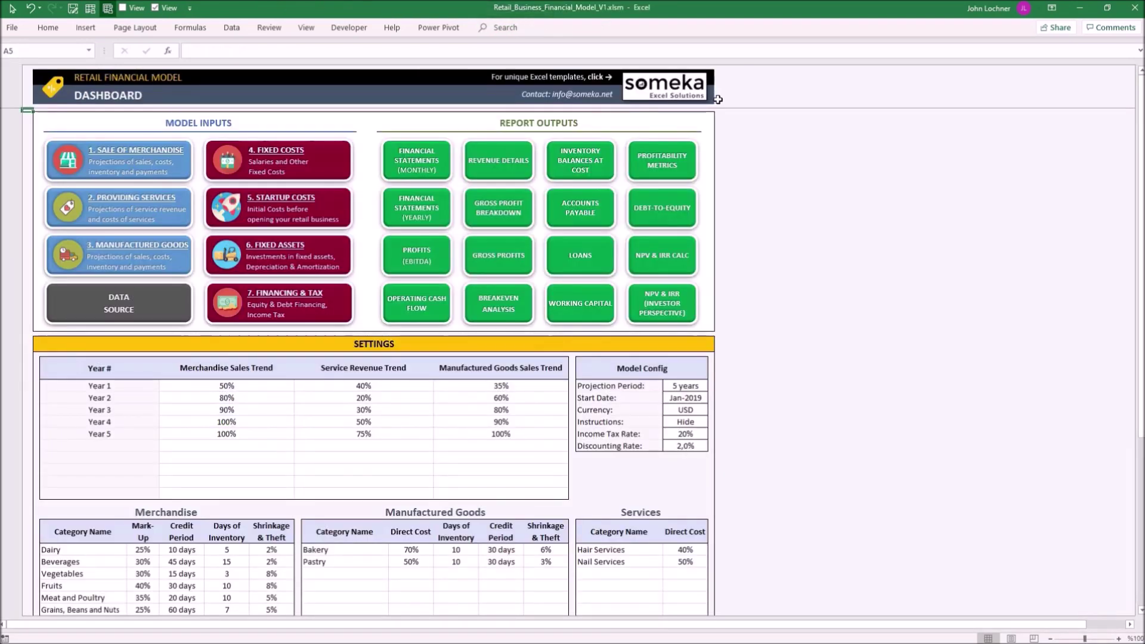
click(666, 162)
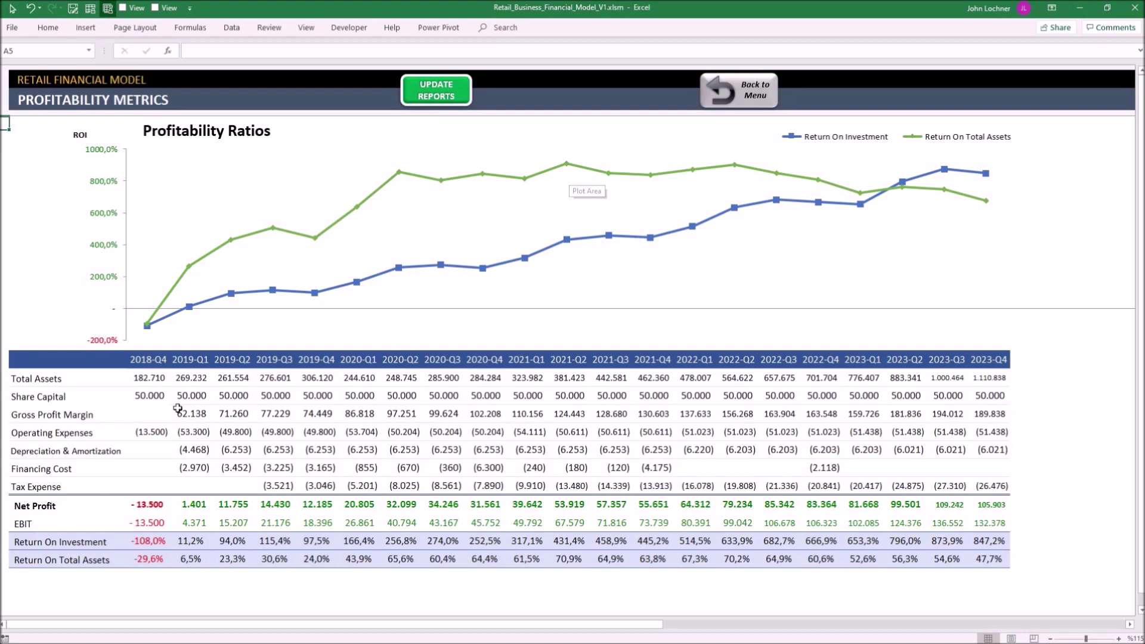
drag(148, 360, 994, 360)
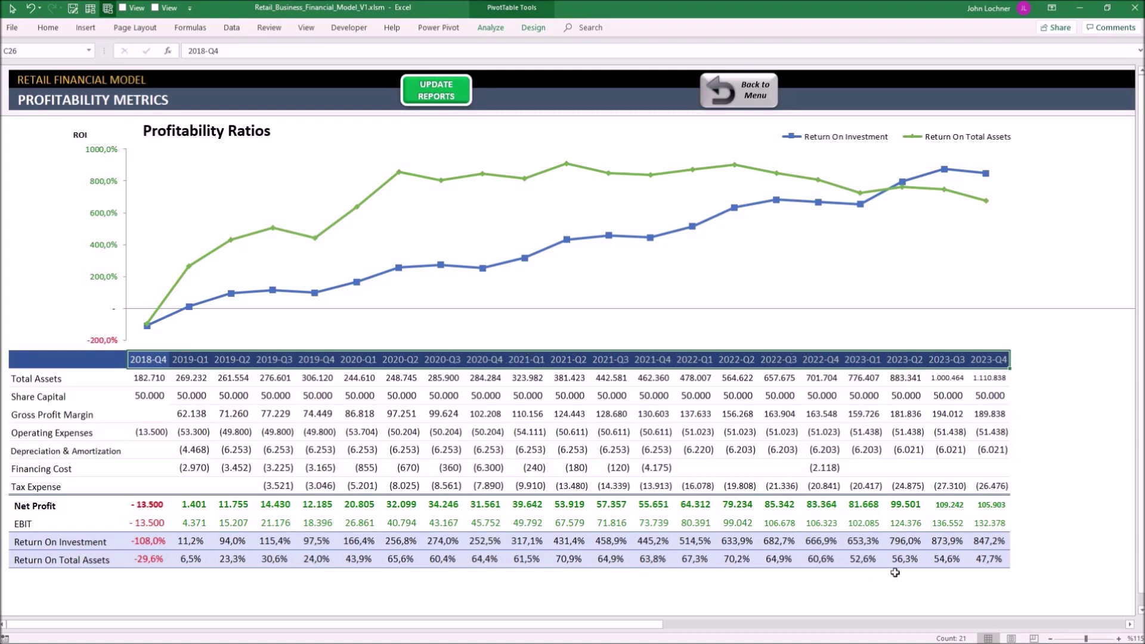
drag(149, 377, 970, 569)
click(758, 102)
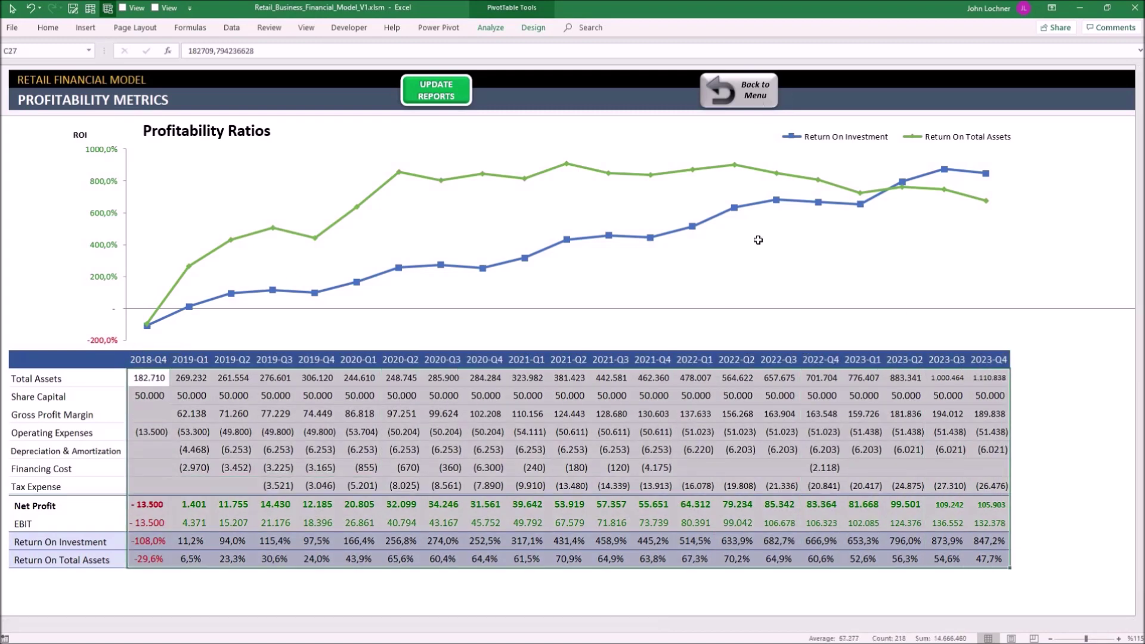
click(652, 209)
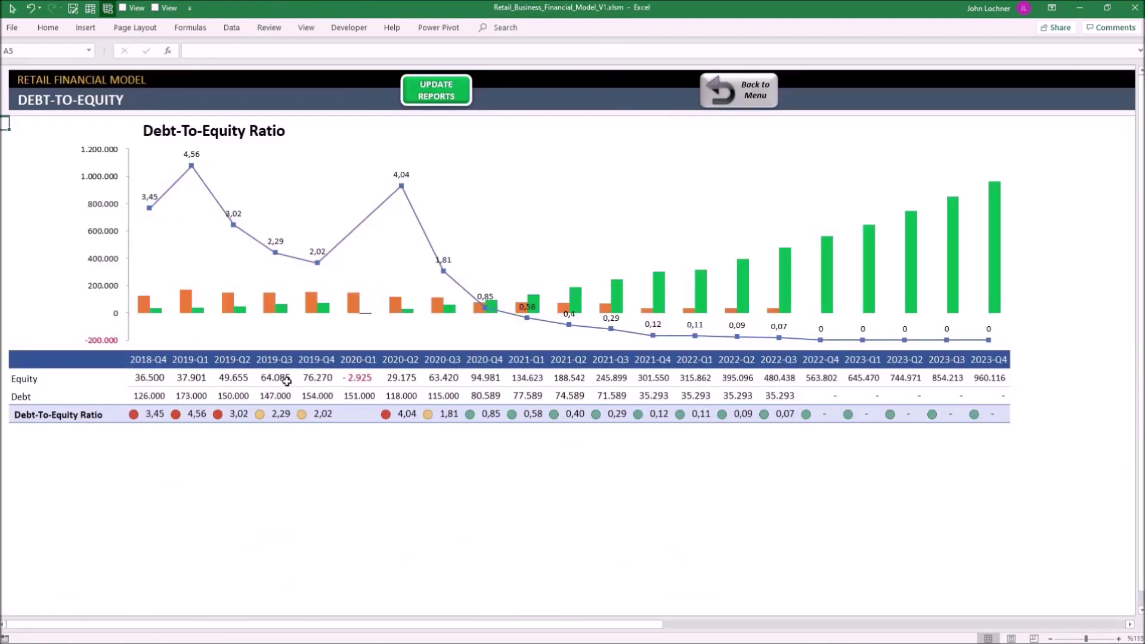
mouse_move(287, 380)
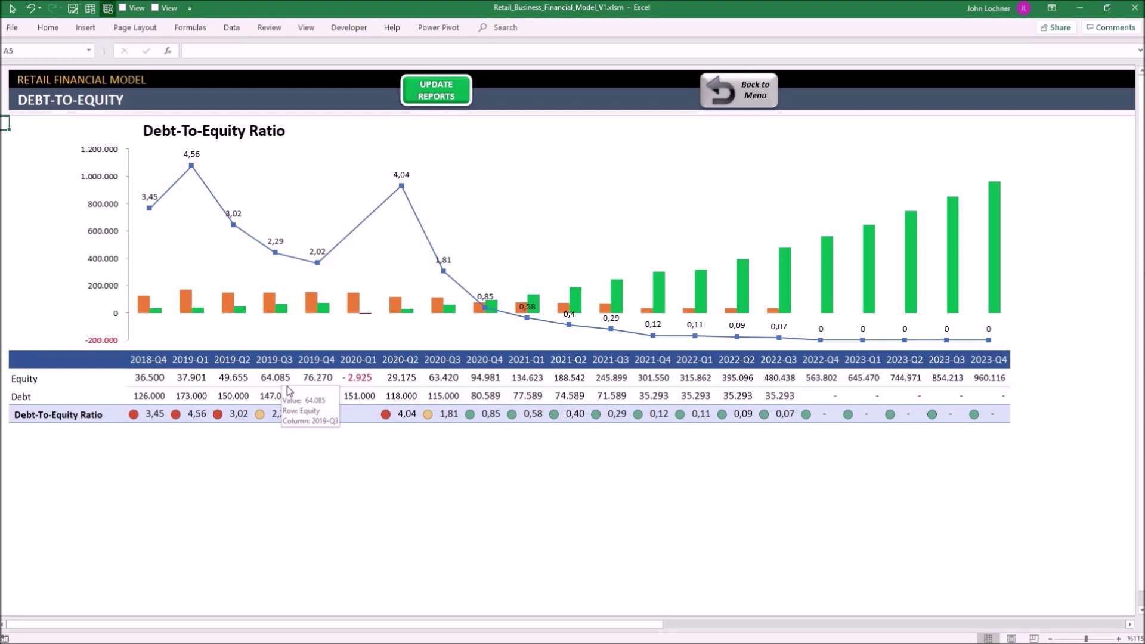
click(933, 363)
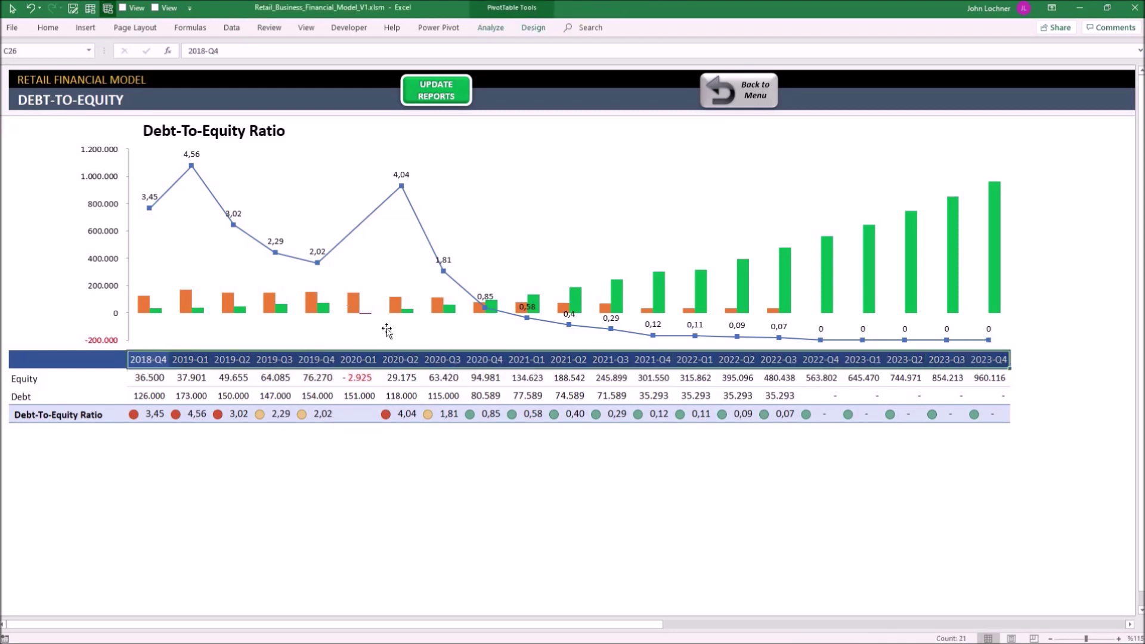
click(741, 97)
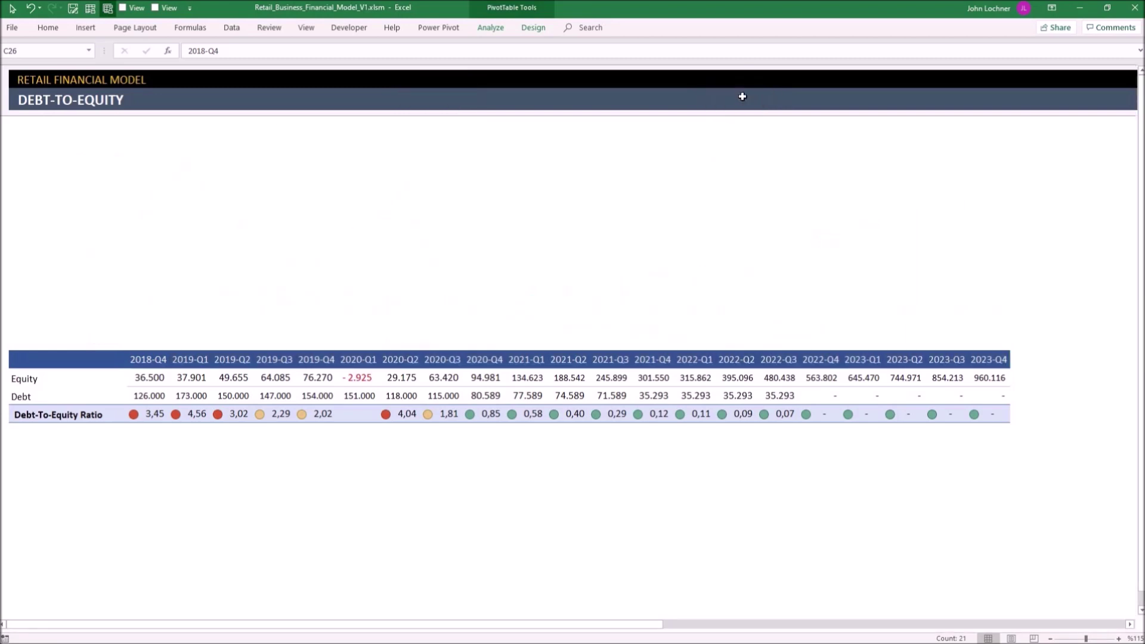
click(672, 258)
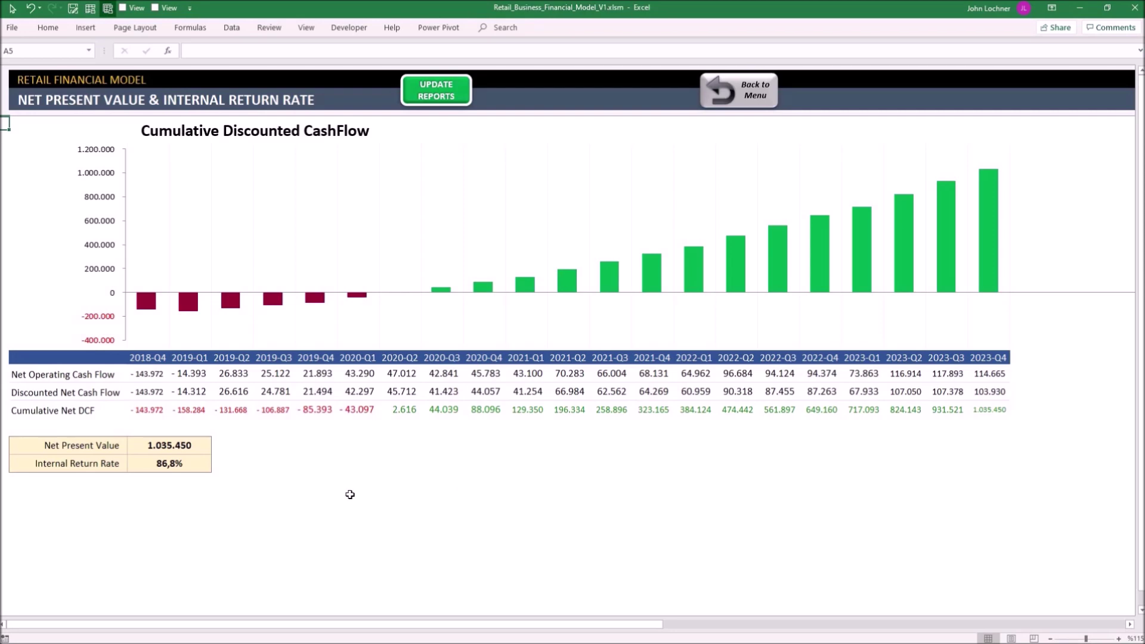
click(750, 94)
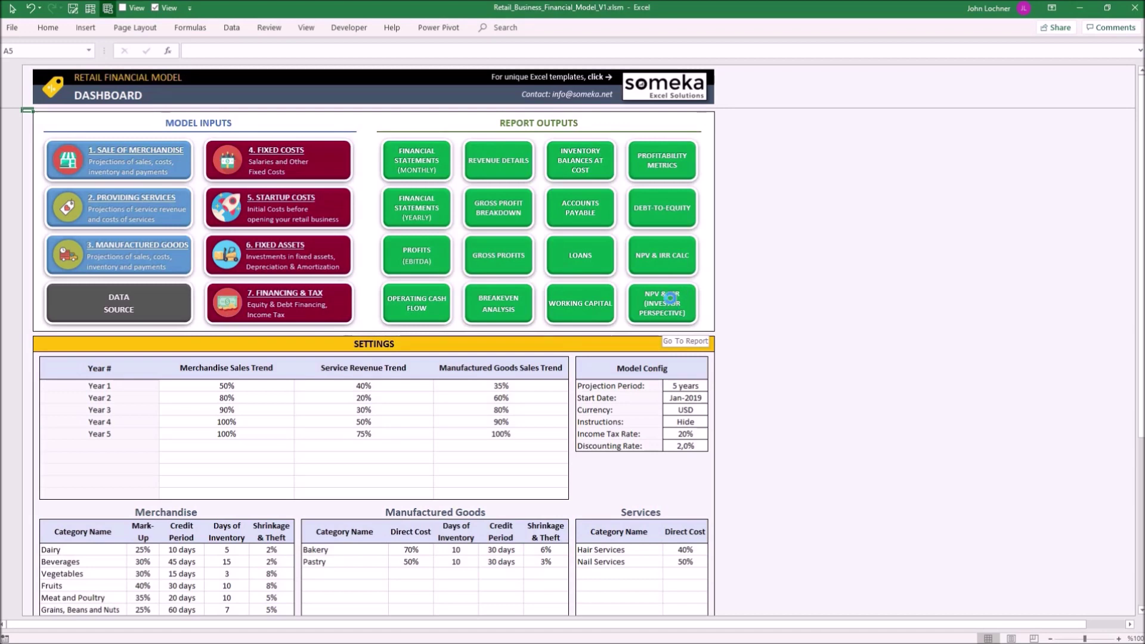
click(672, 303)
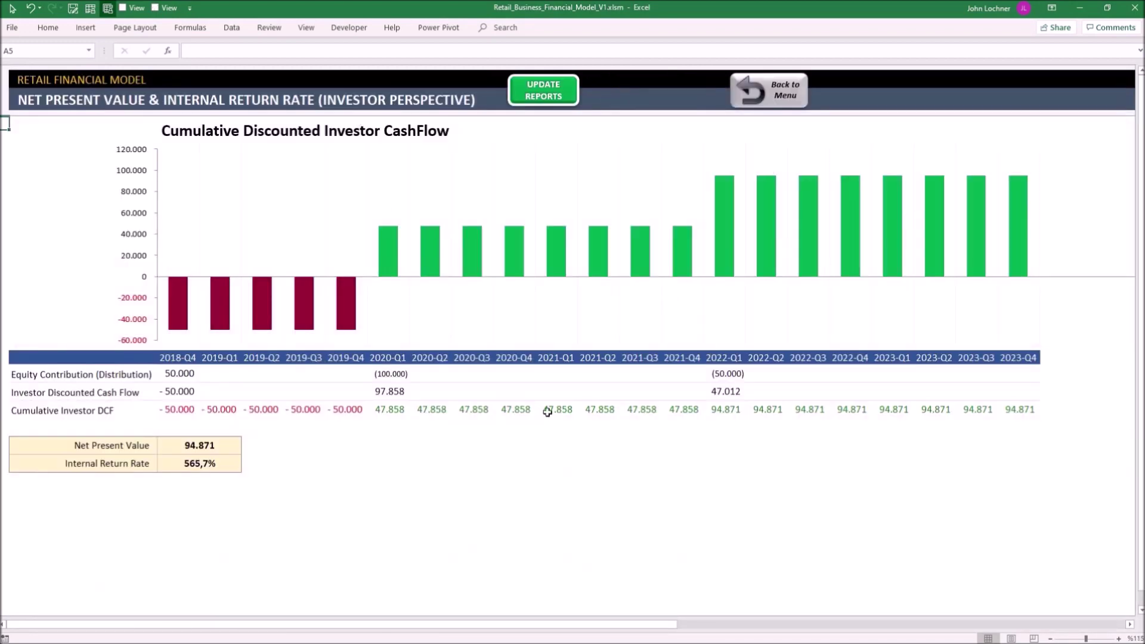
mouse_move(548, 413)
drag(111, 445, 224, 465)
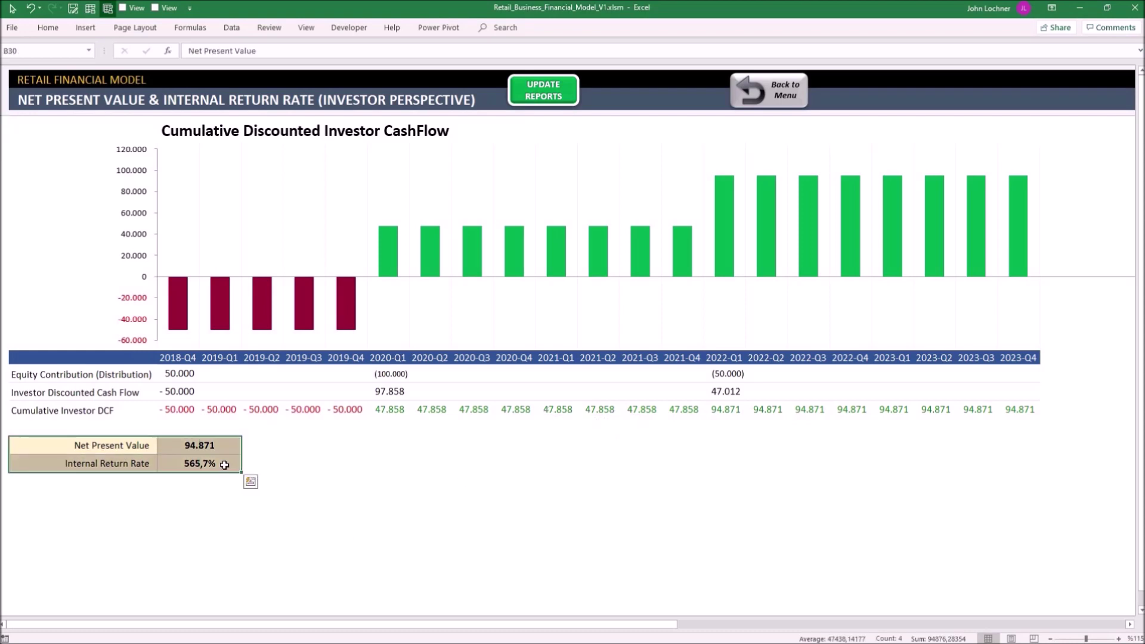
click(776, 78)
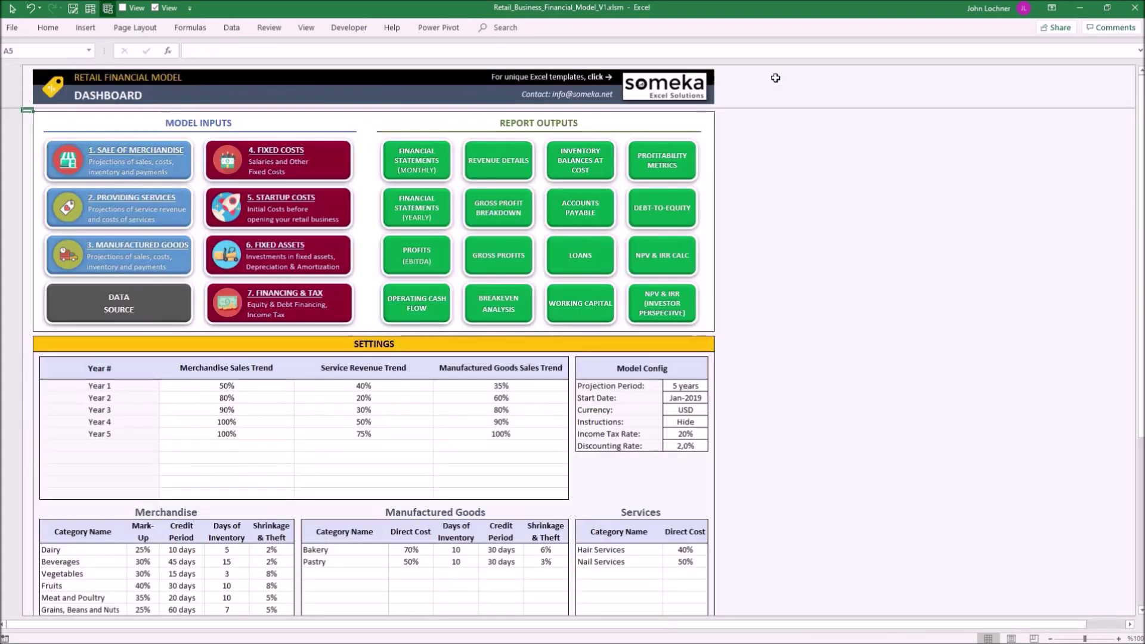